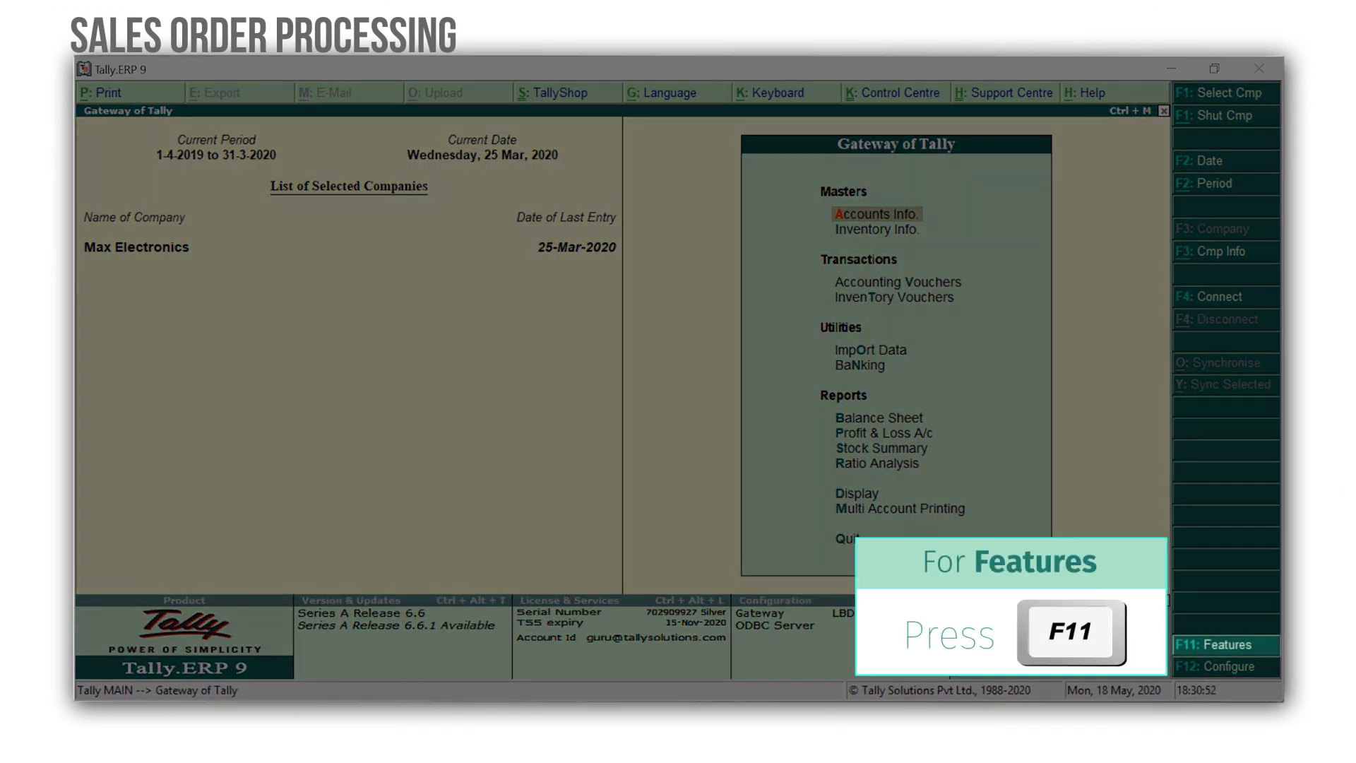
Step: Set 'Enable sales order processing' to Yes in Inventory Features, save, and return to the Gateway
key(F11)
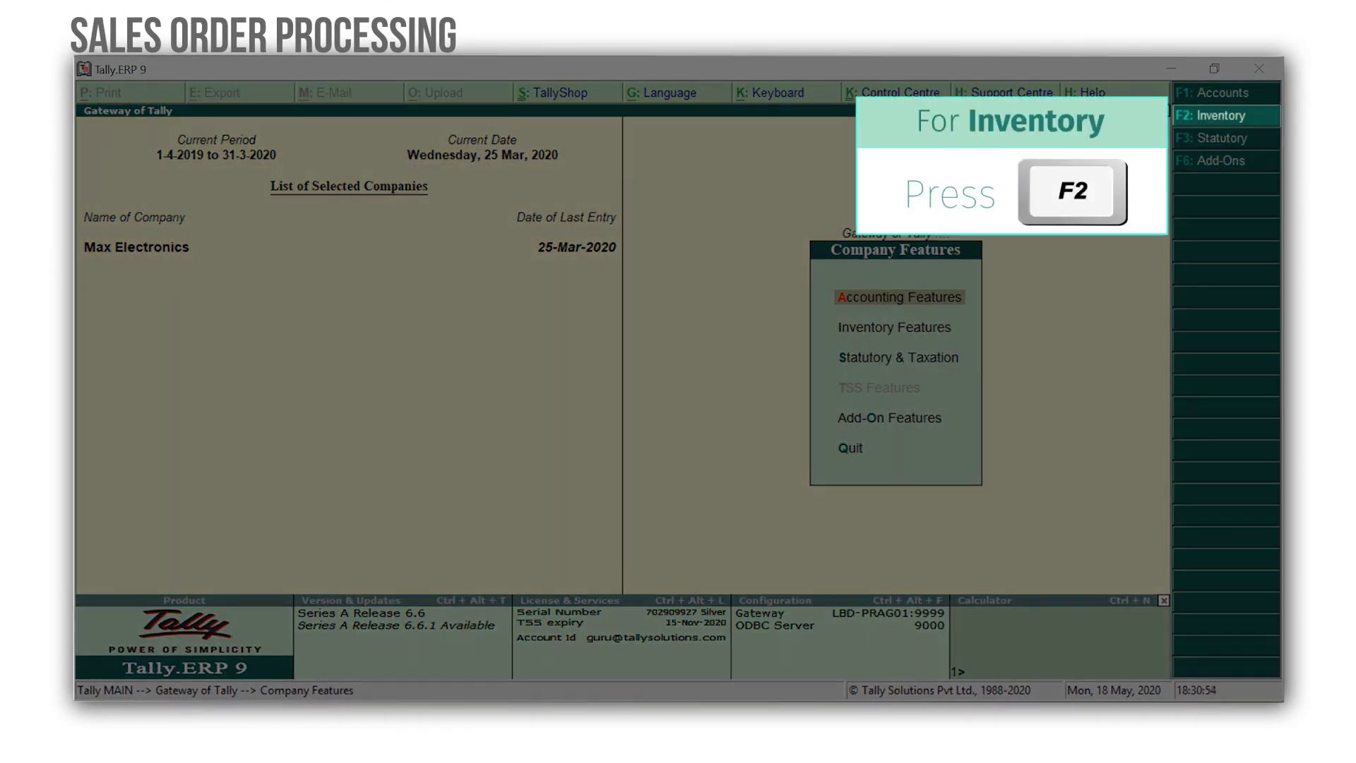
key(F2)
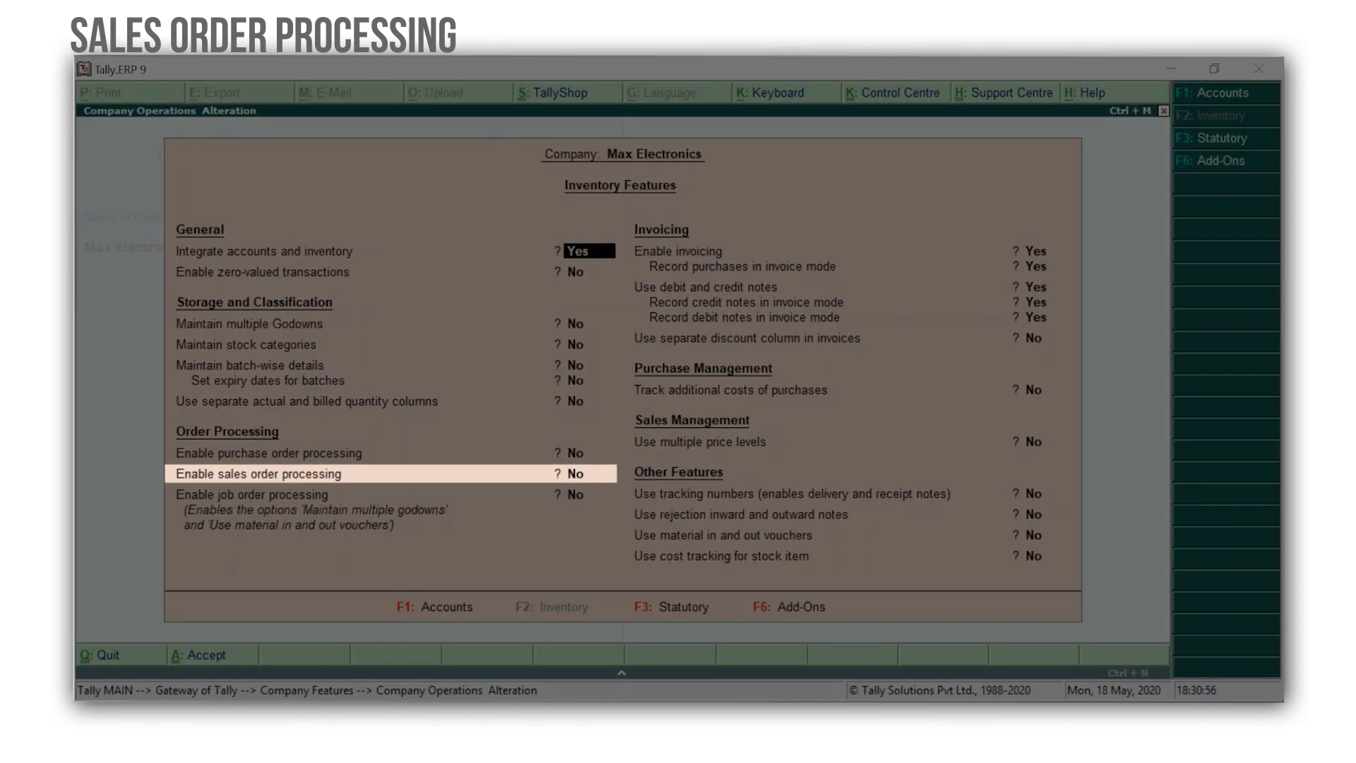
key(Return)
key(Return)
key(Return)
key(Return)
key(Return)
key(Return)
key(Return)
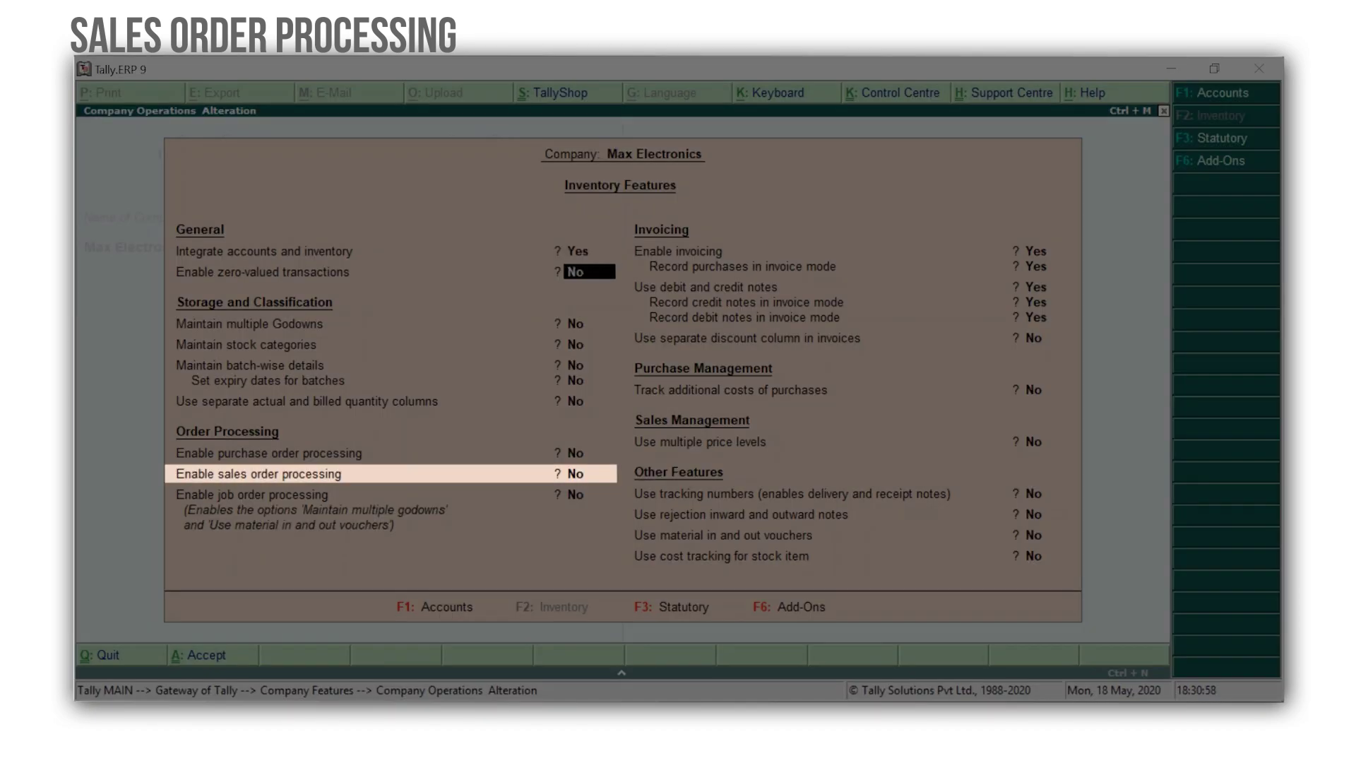
text(y)
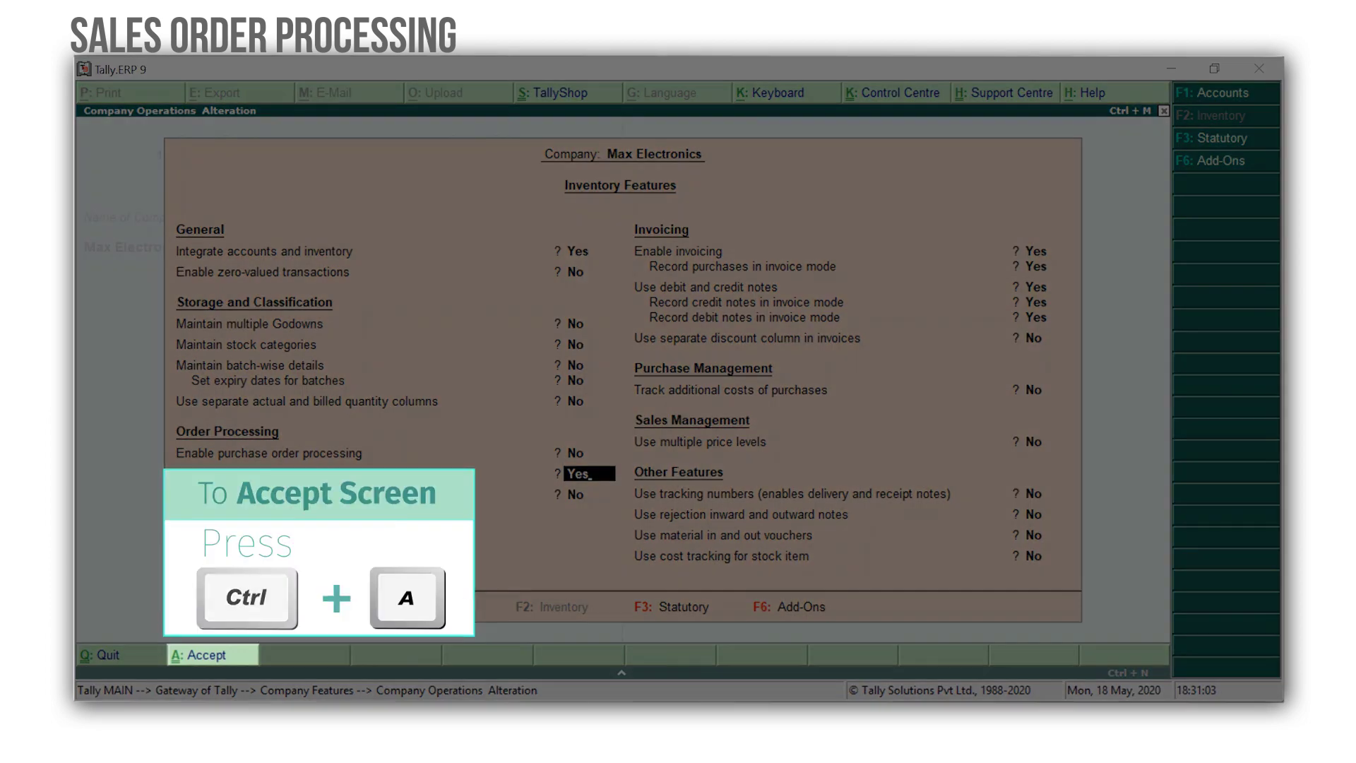
key(ctrl+a)
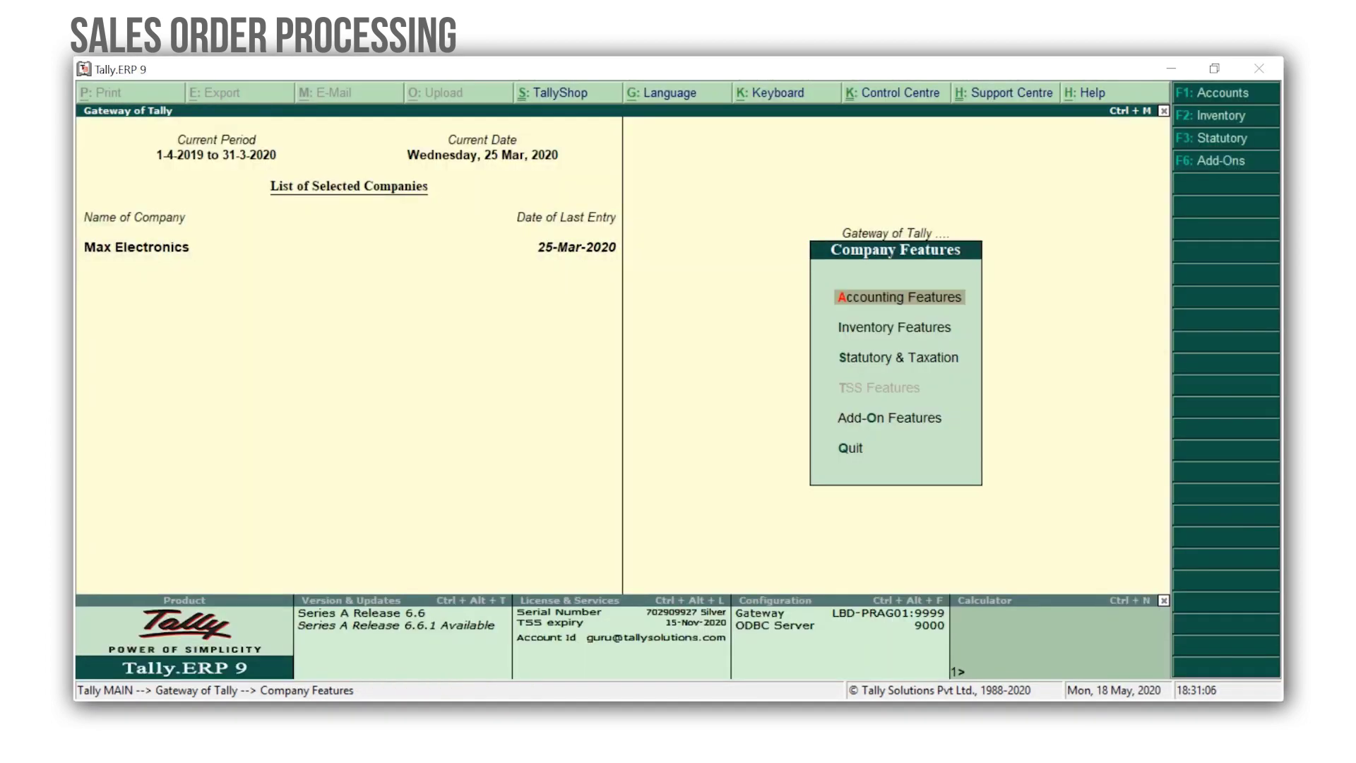
key(Escape)
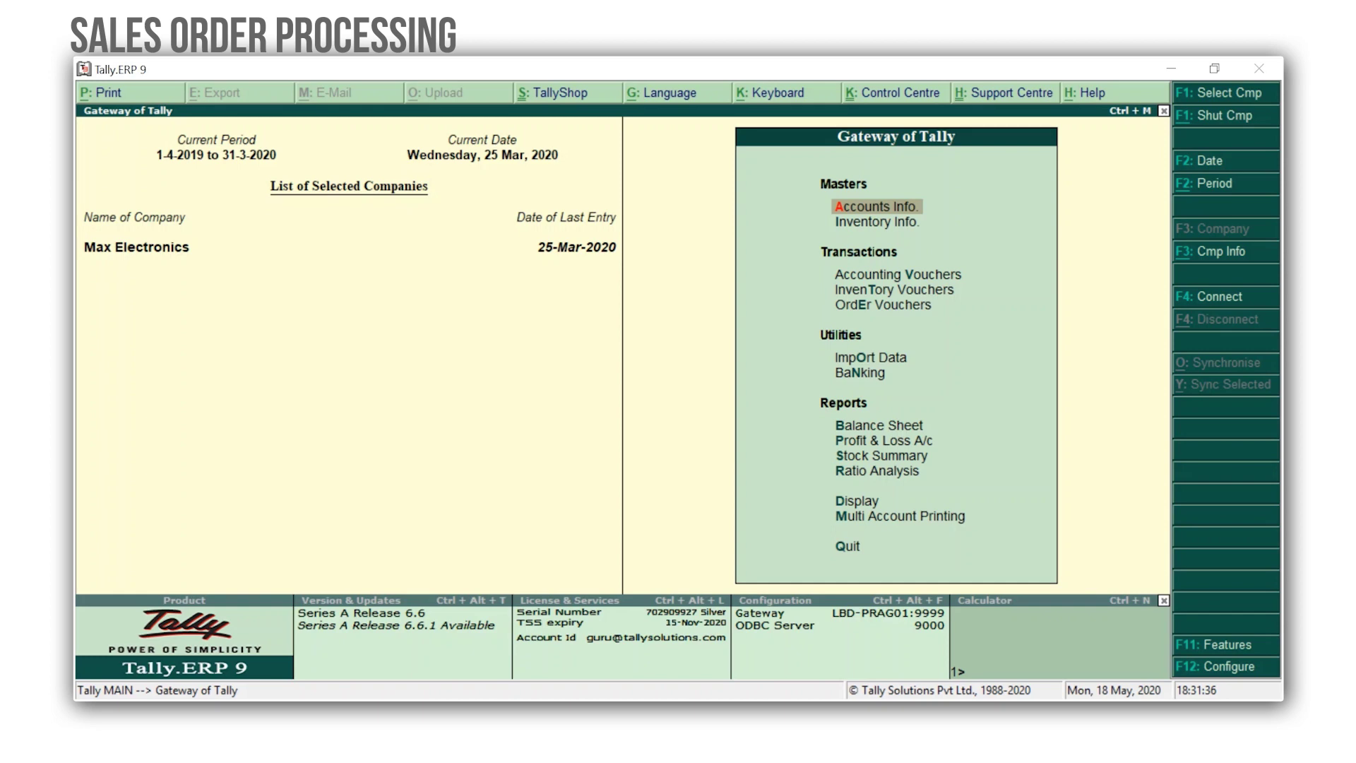
Step: Start a new Sales Order with Hi-Tech Computer World as Party A/c name and accept party details
key(Down)
key(Down)
key(Down)
key(Down)
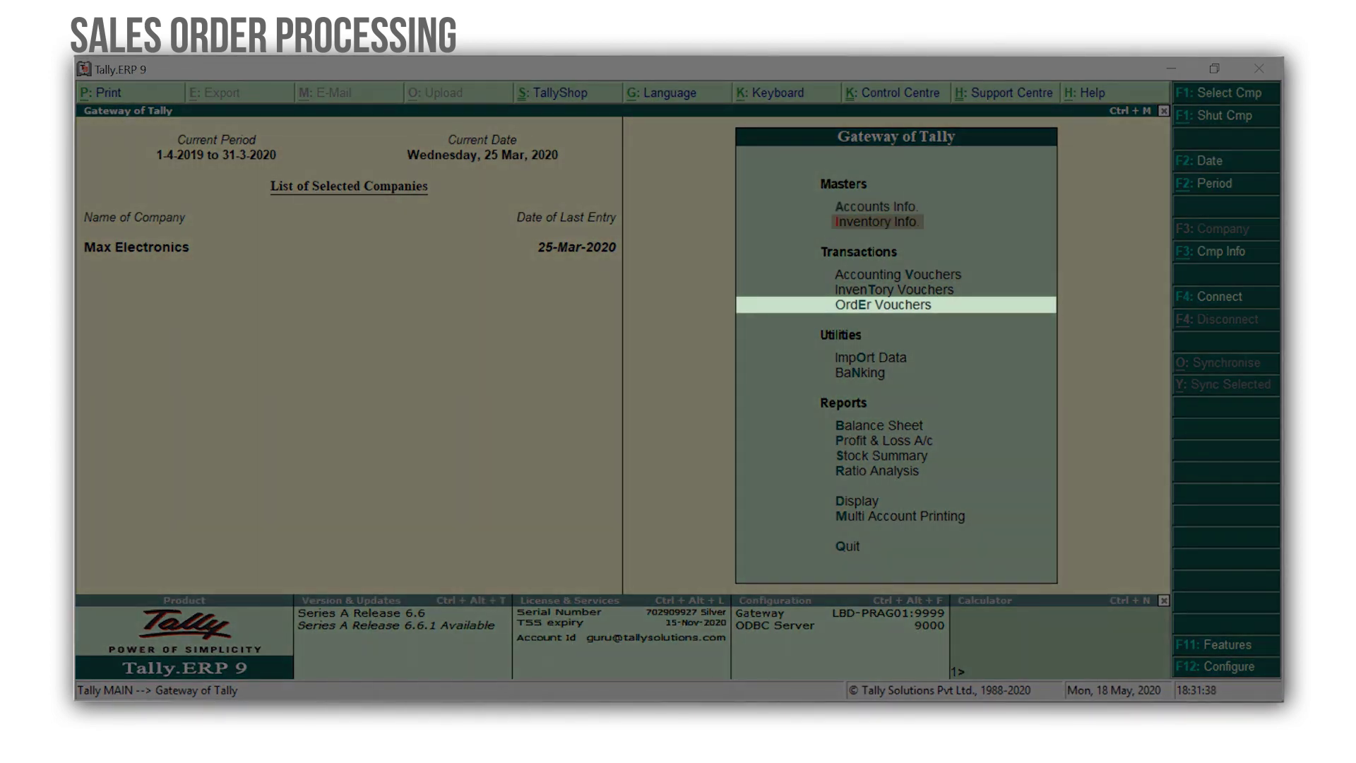
key(Return)
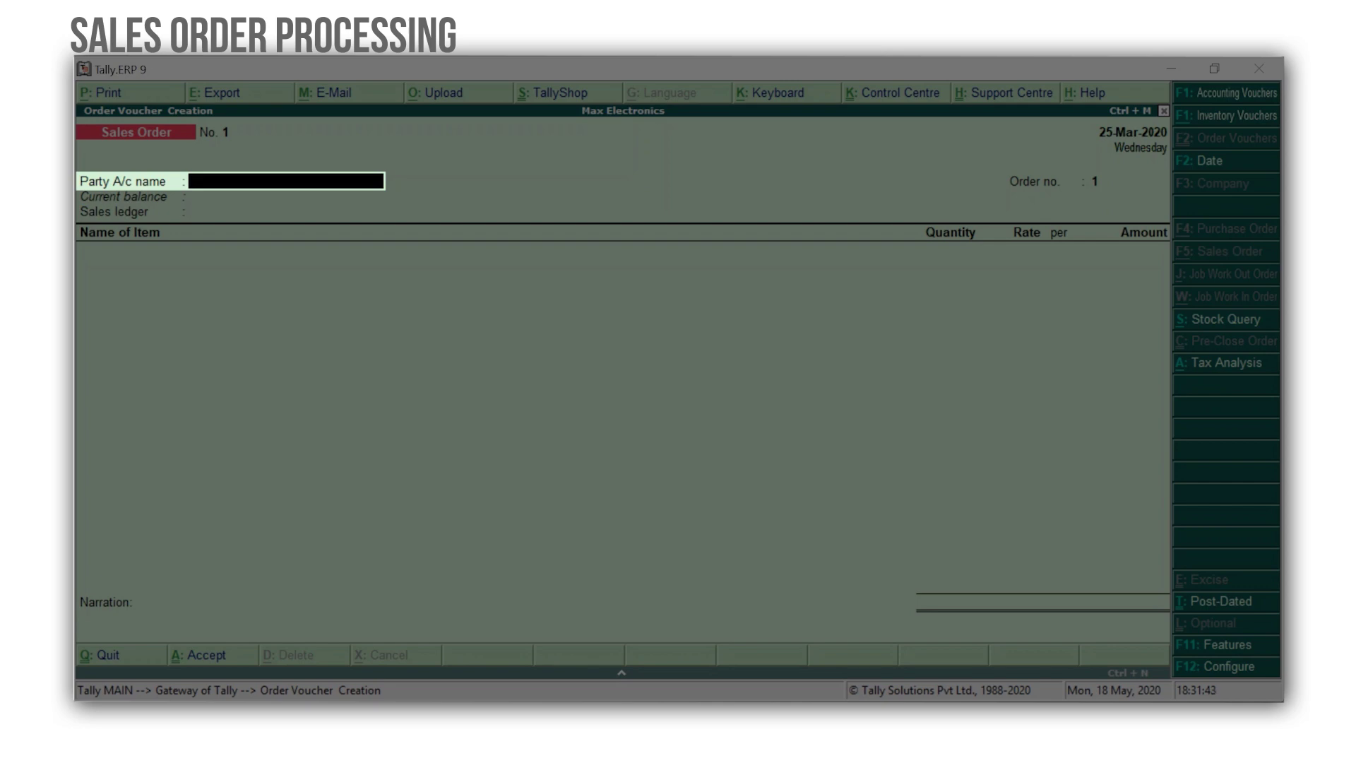
text(h)
key(Return)
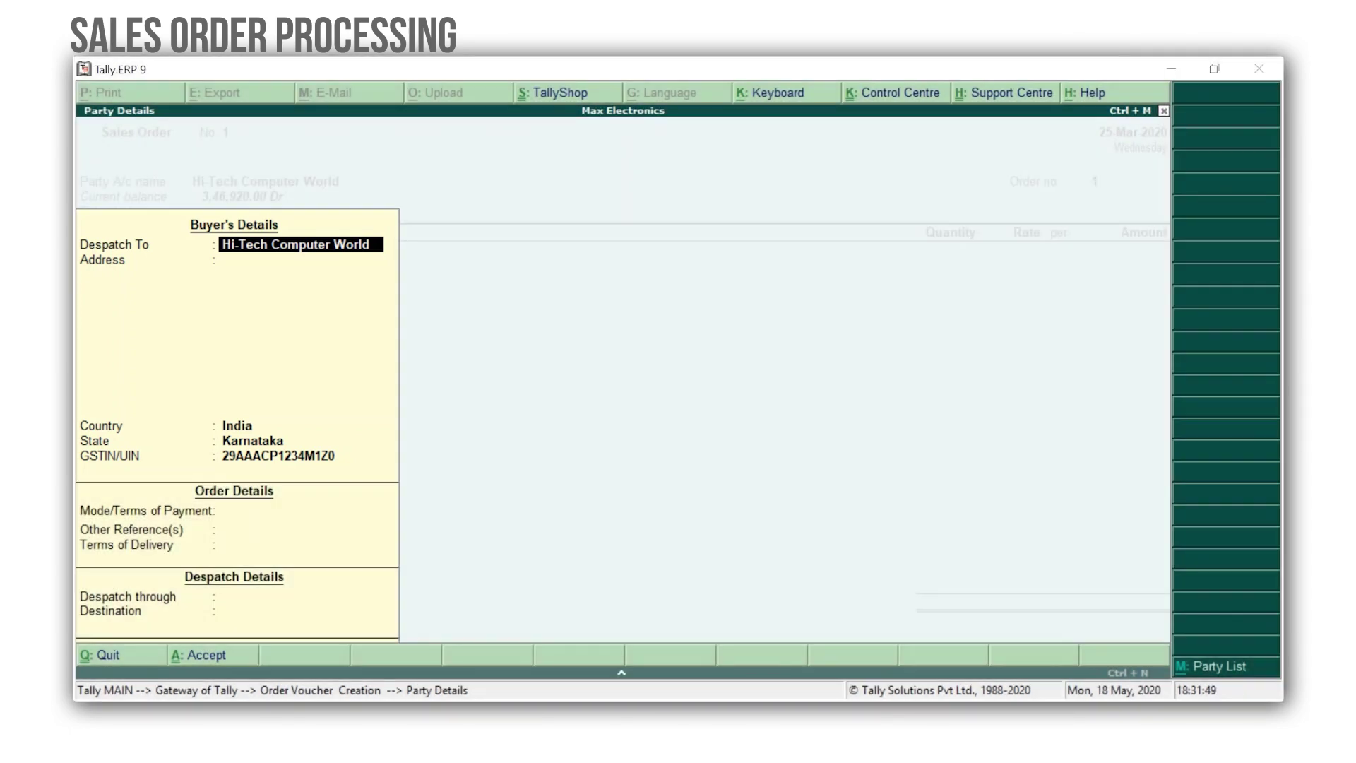
key(ctrl+a)
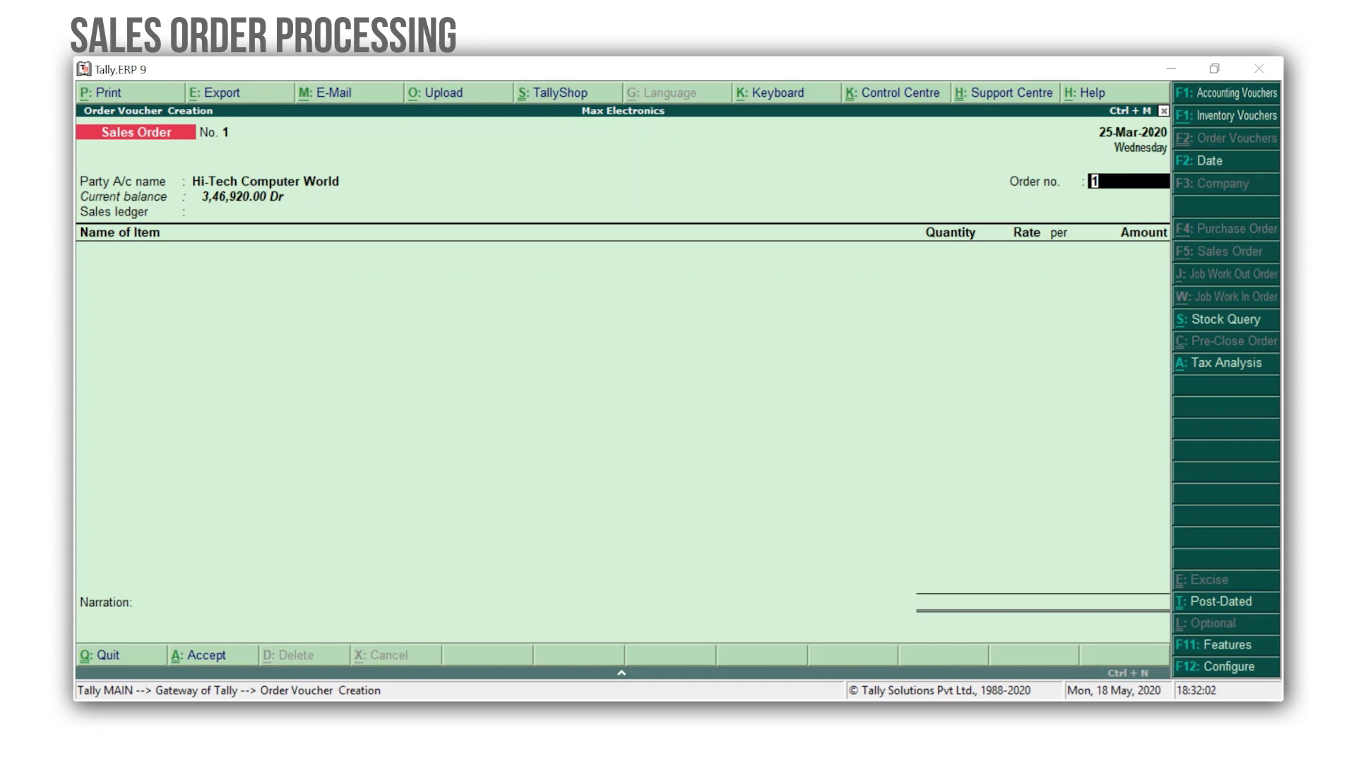
Step: Add 10 Nos of Asus 16.6 inch Monitor, due in 3 days, to the order
key(Return)
key(Return)
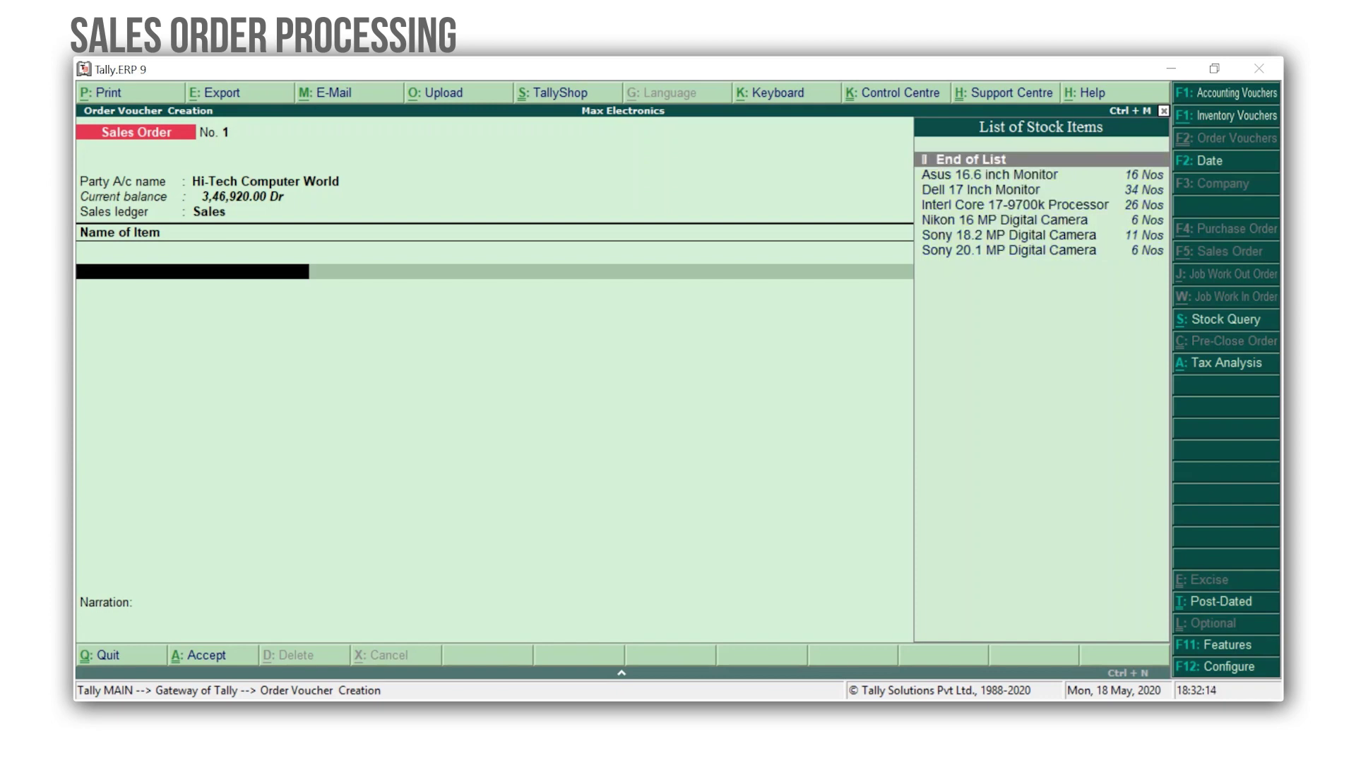
click(997, 175)
key(Return)
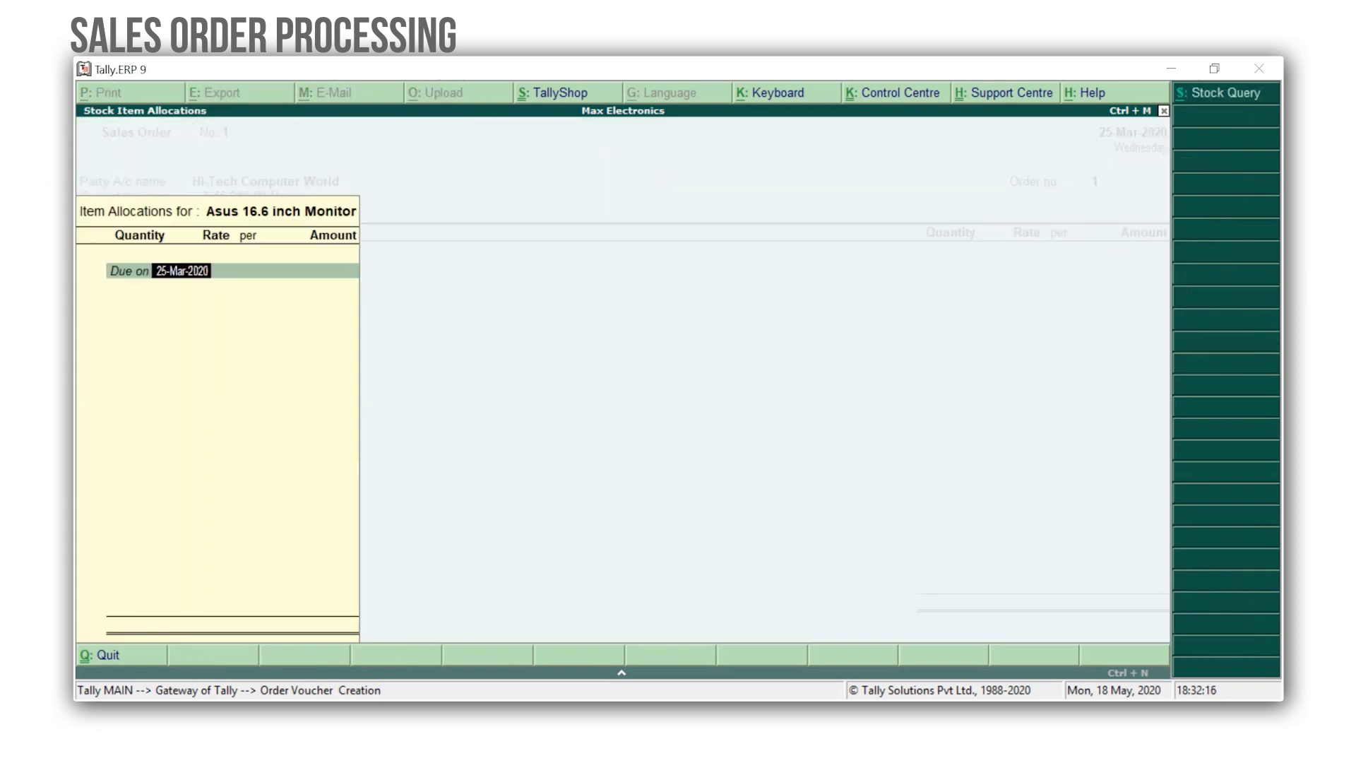
text(3)
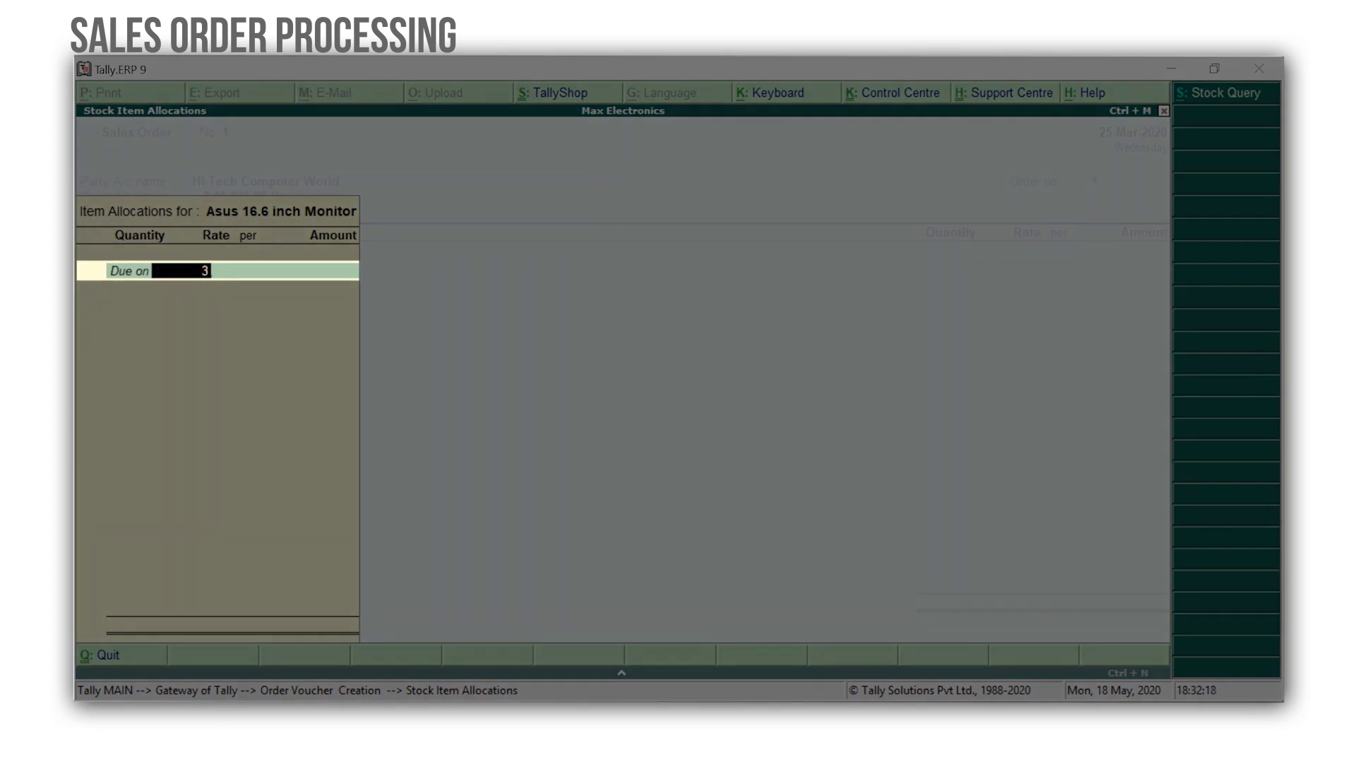
text( days)
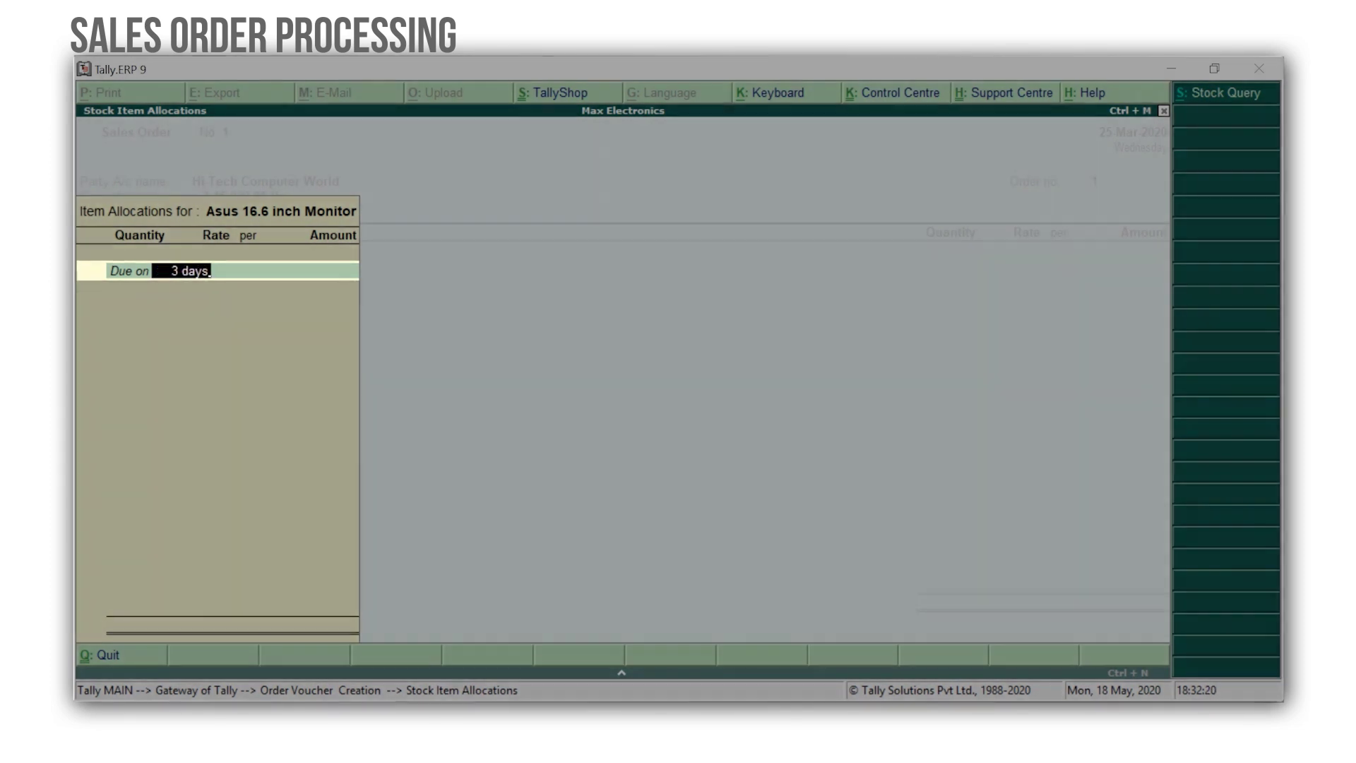
key(Return)
text(10)
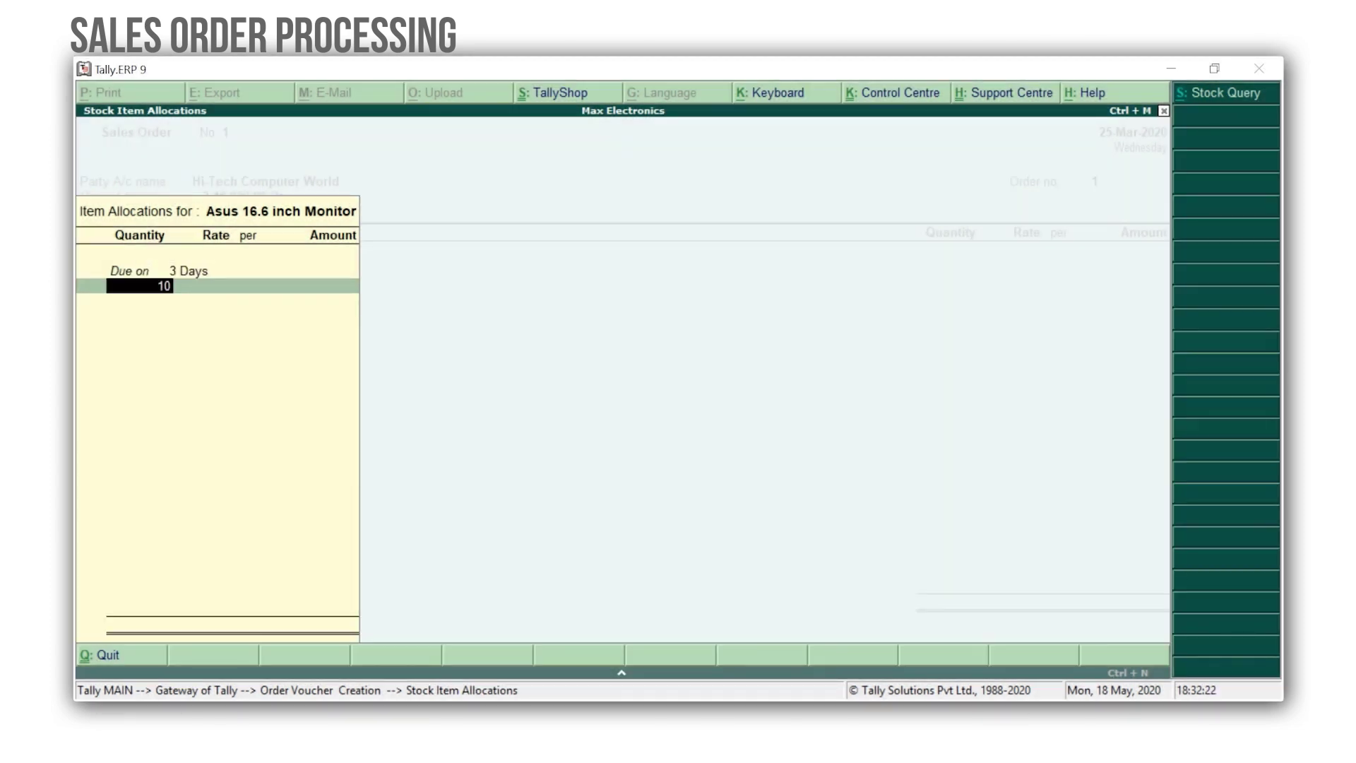
key(Return)
key(Return)
key(Return)
key(Return)
key(Return)
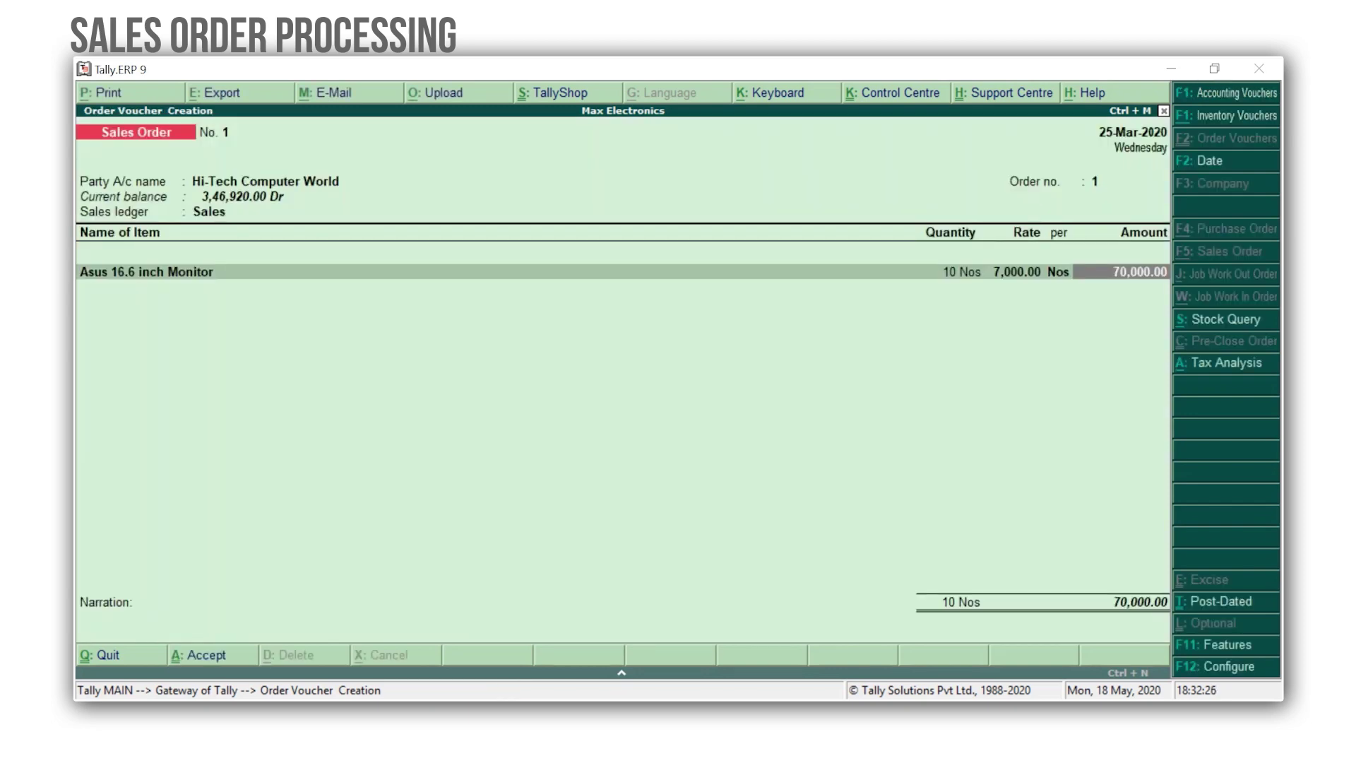
key(Return)
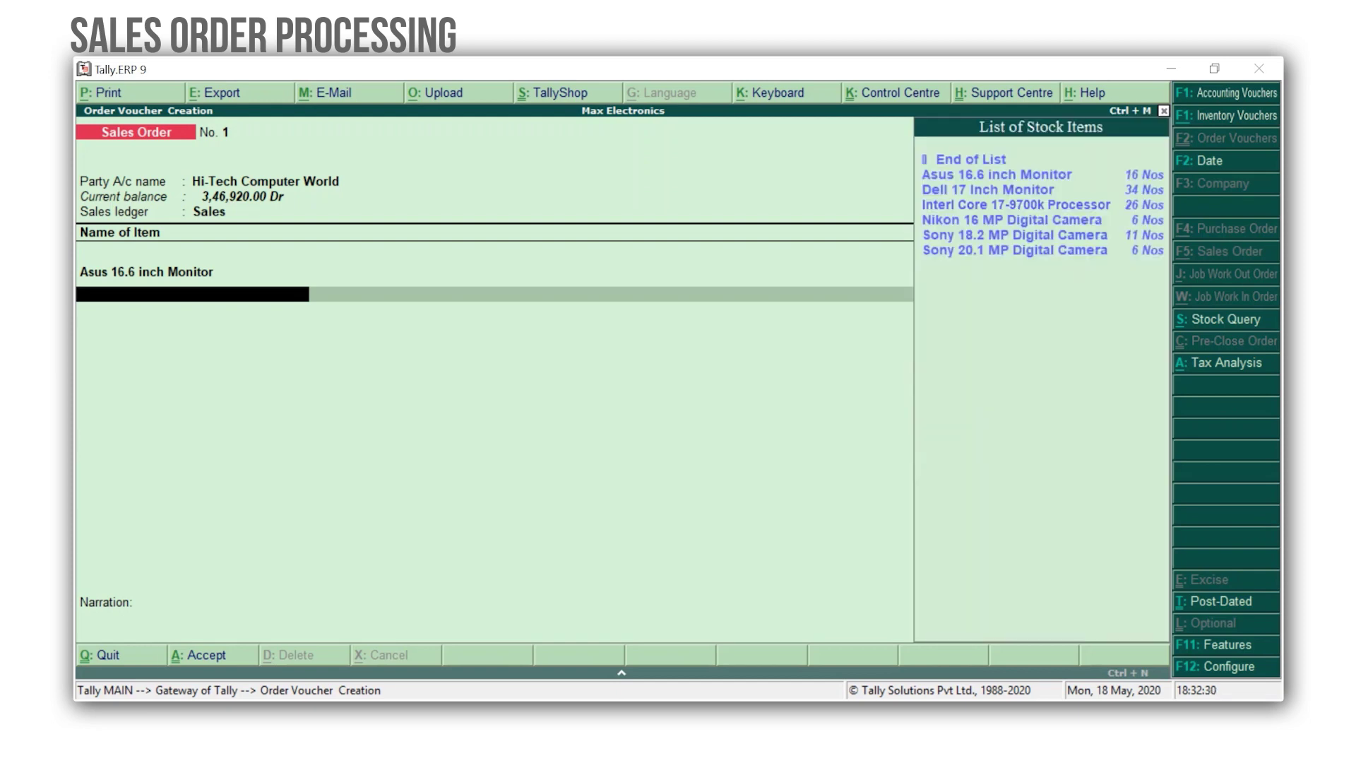
Step: Add 10 Nos of Dell 17 Inch Monitor, due in 3 days, and save the 1,50,000 order
key(Down)
key(Down)
key(Return)
text(3 days)
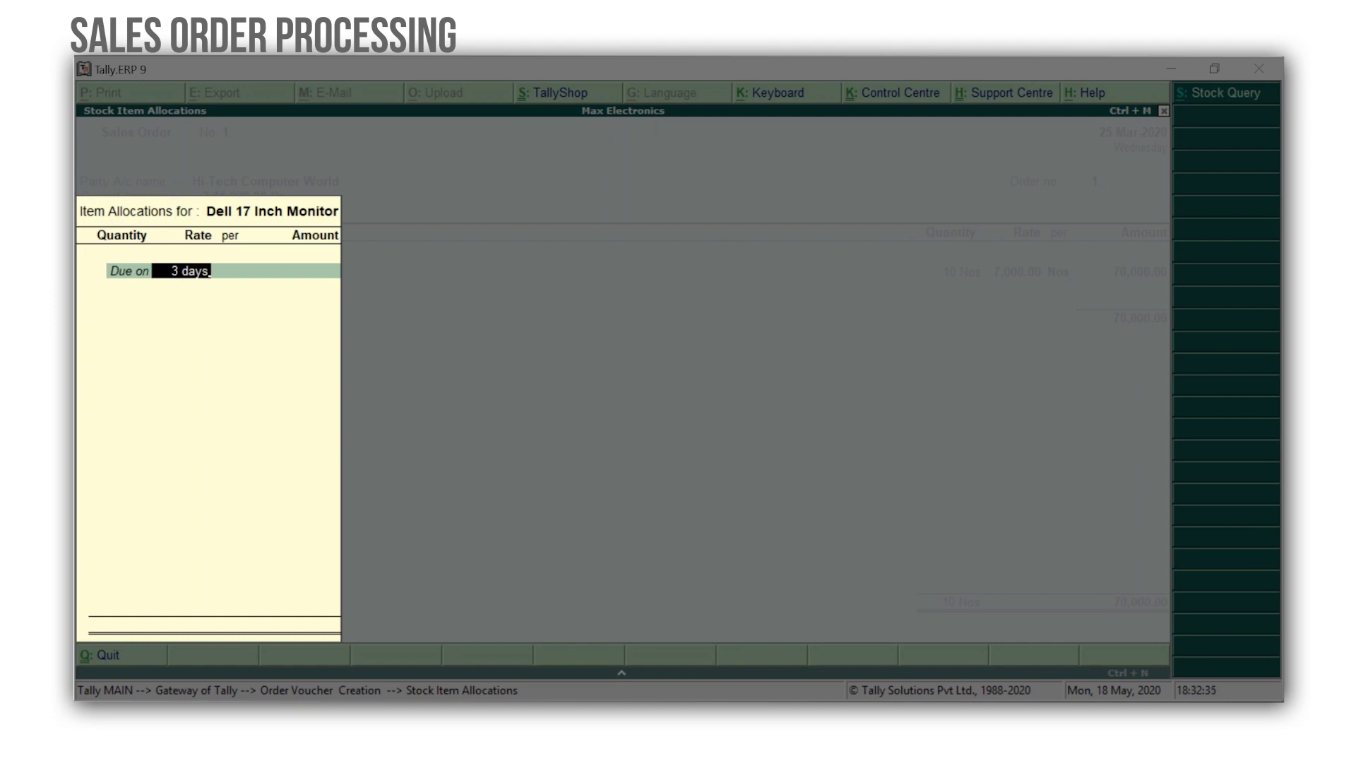
key(Return)
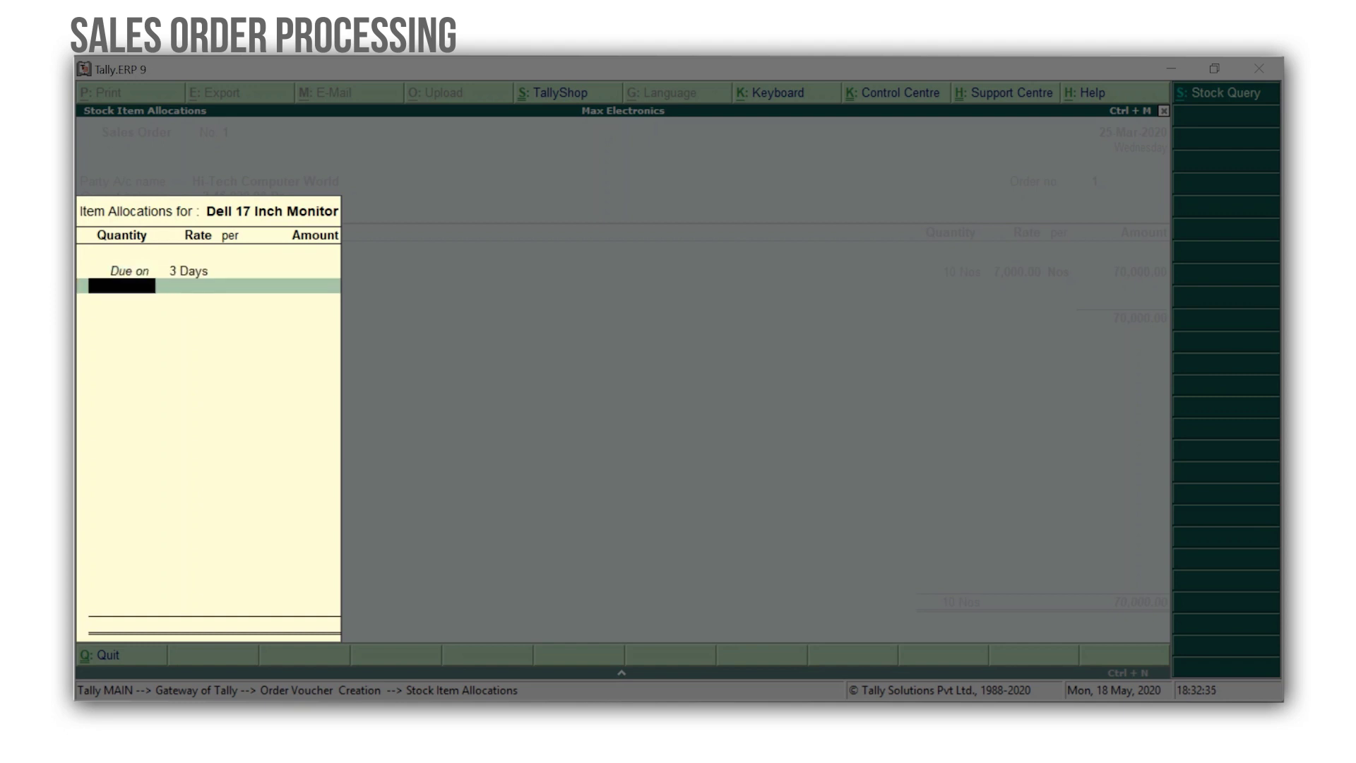
text(10)
key(Return)
key(Return)
key(Return)
key(Return)
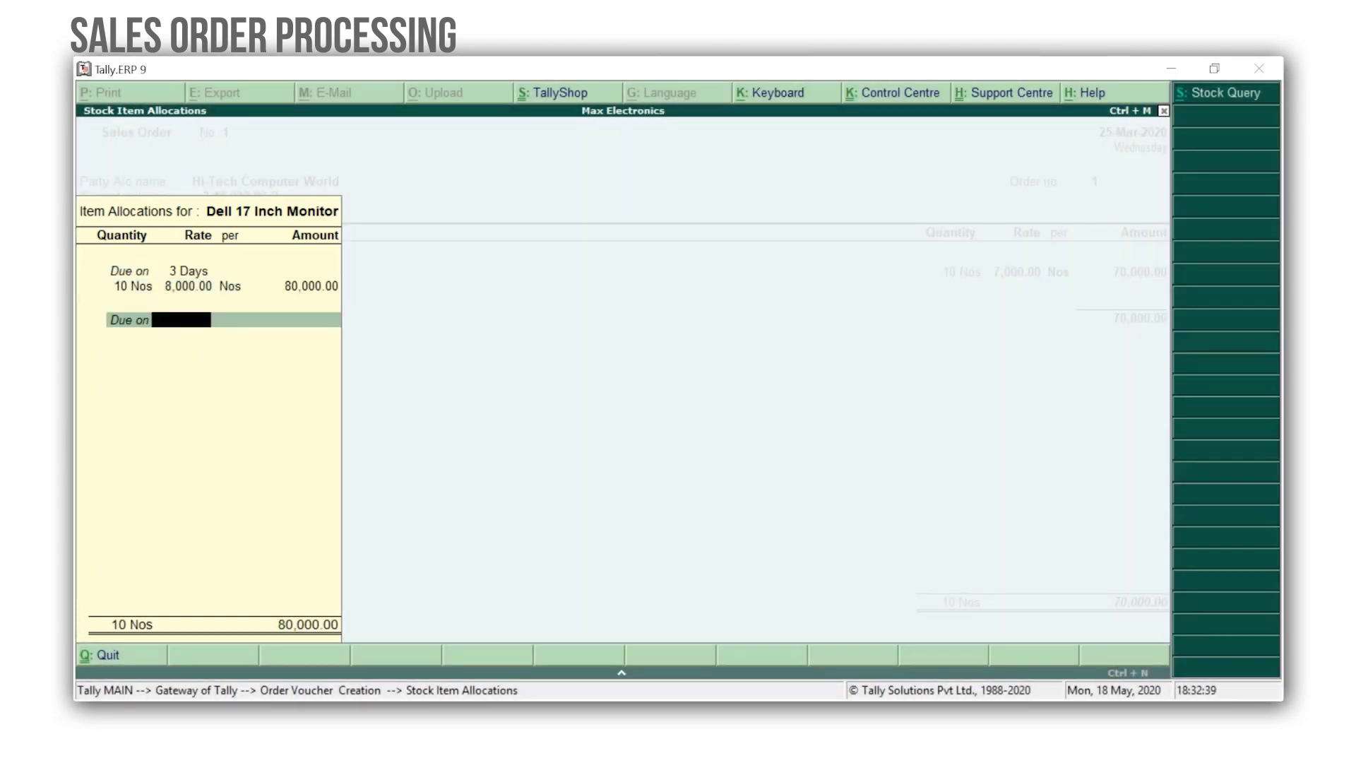
key(Return)
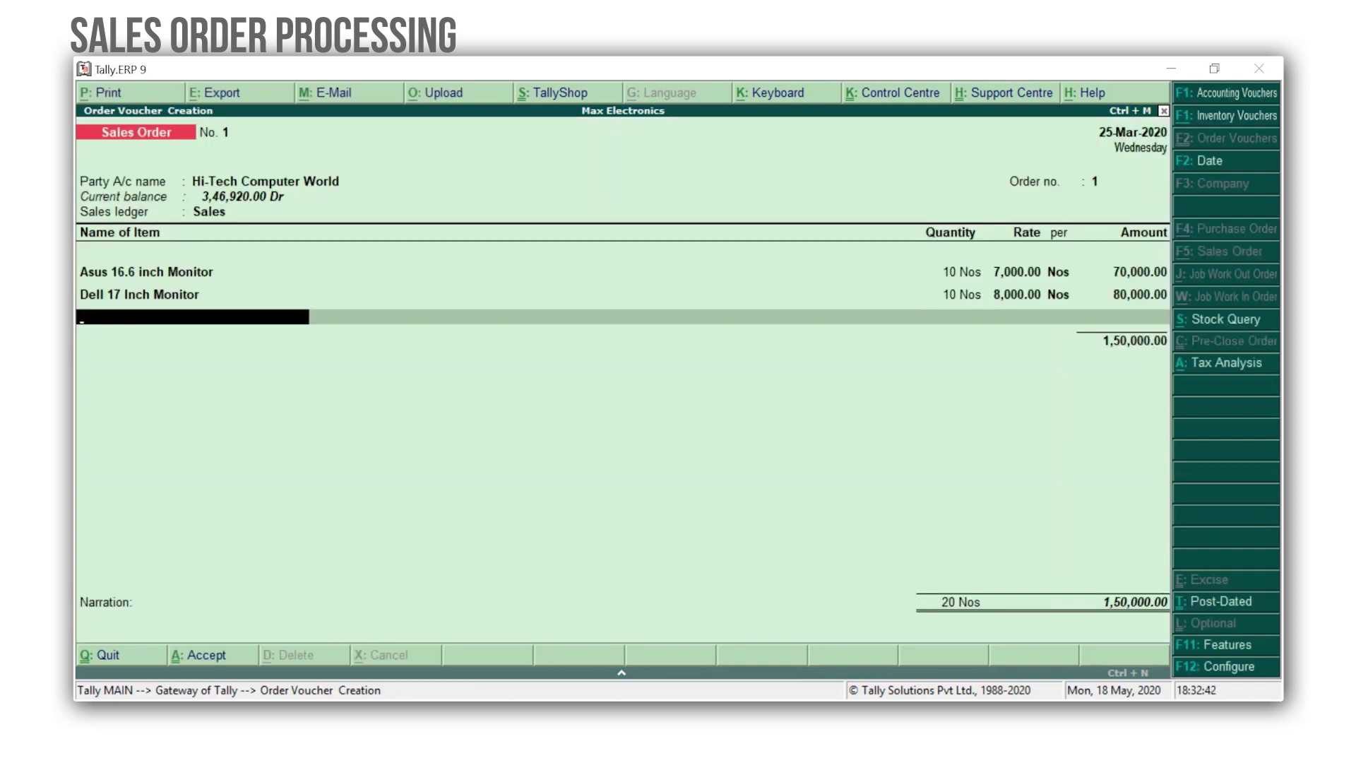
key(Return)
key(Return)
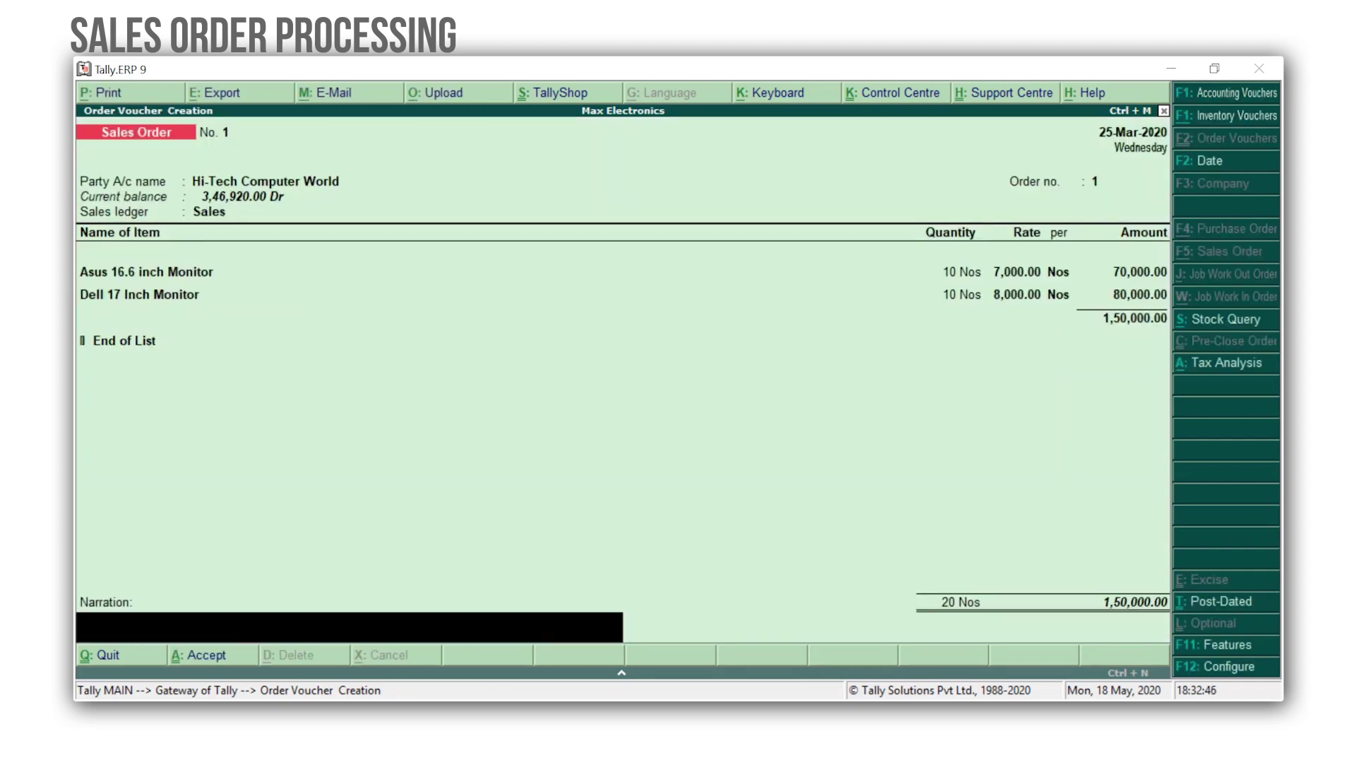
key(Return)
key(Return)
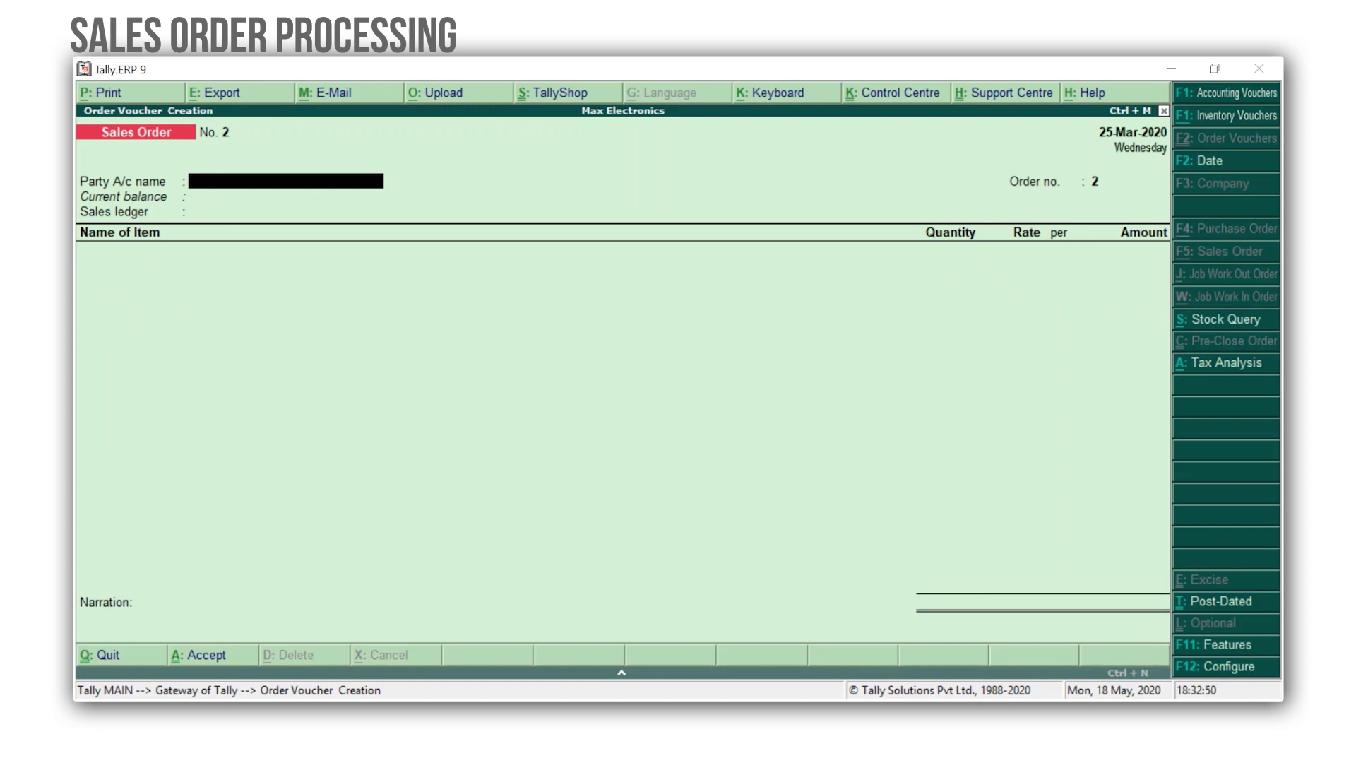
Step: Discard the blank order and open Sales Order Outstandings by stock group
key(Escape)
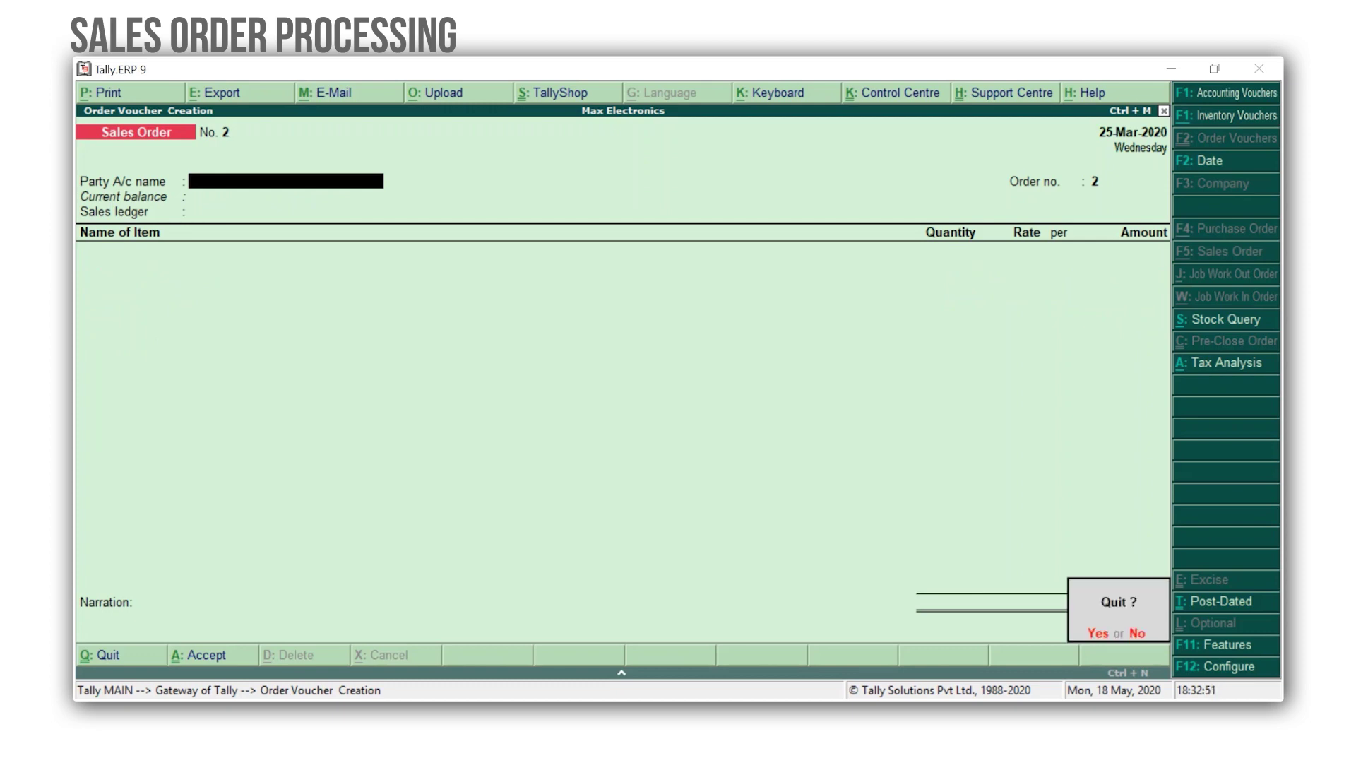
key(y)
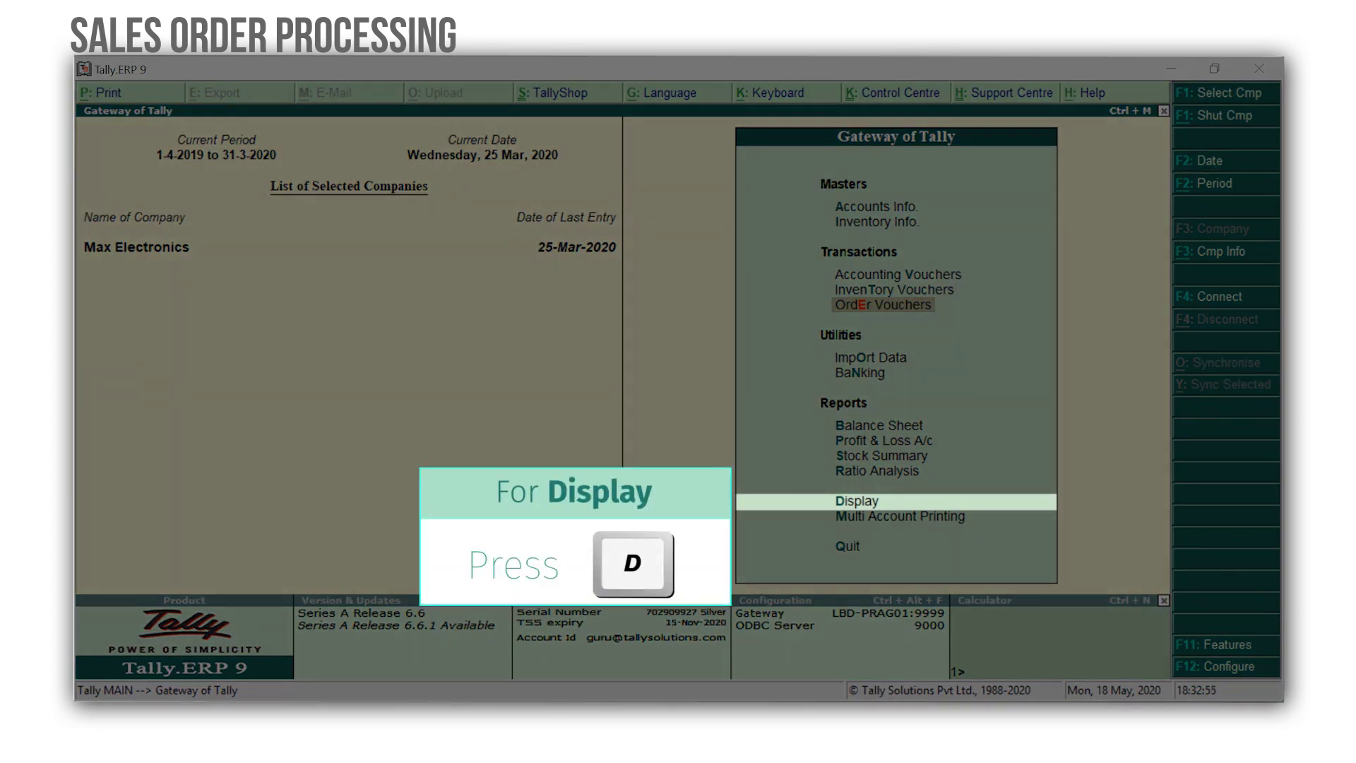
key(d)
key(Down)
key(Down)
key(Down)
key(Down)
key(Down)
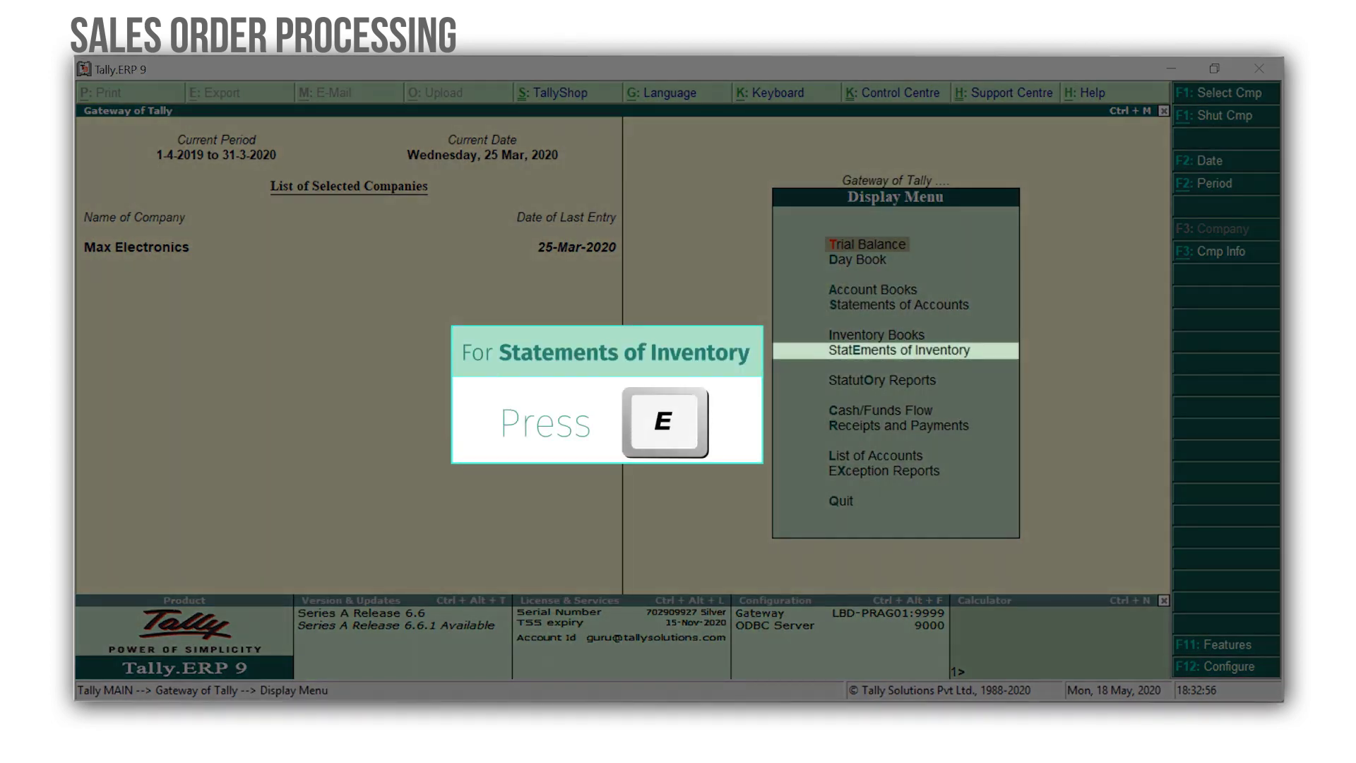
key(e)
key(Down)
key(Down)
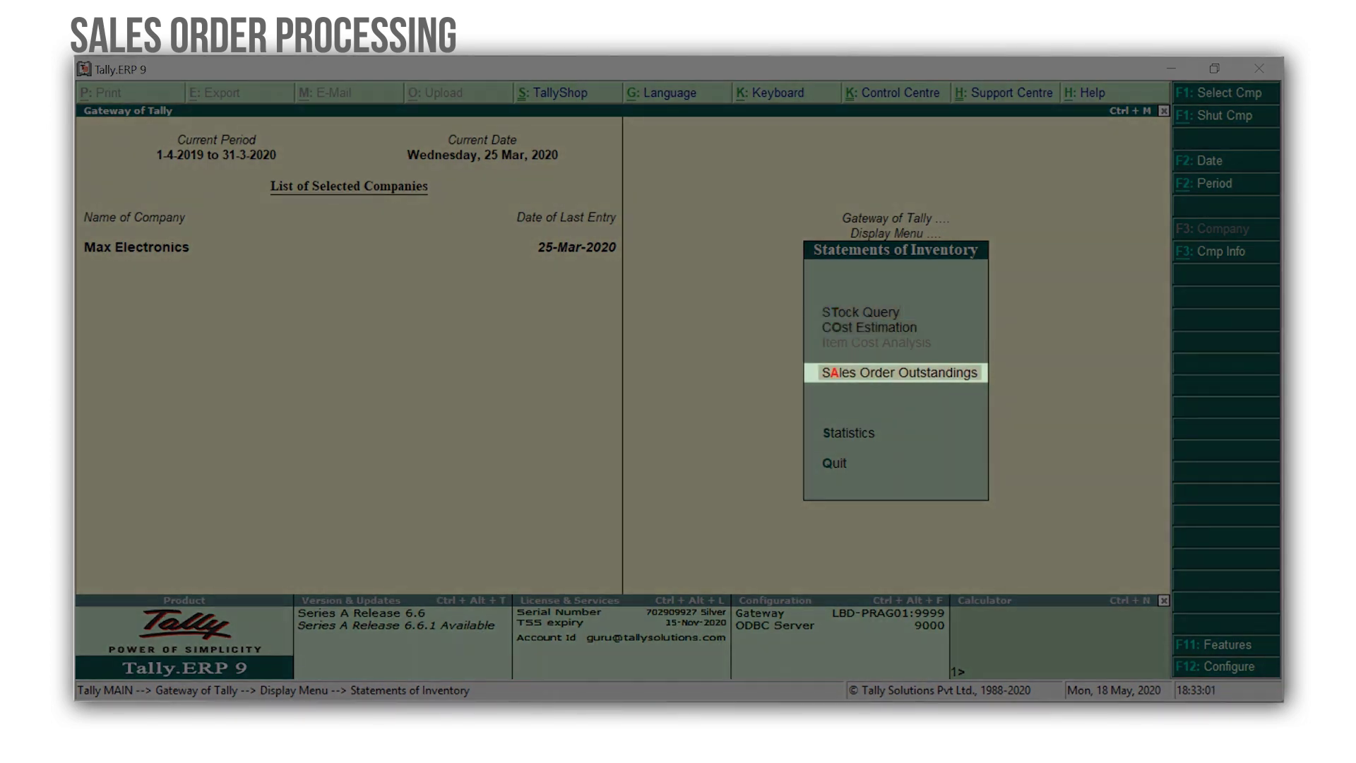
key(Return)
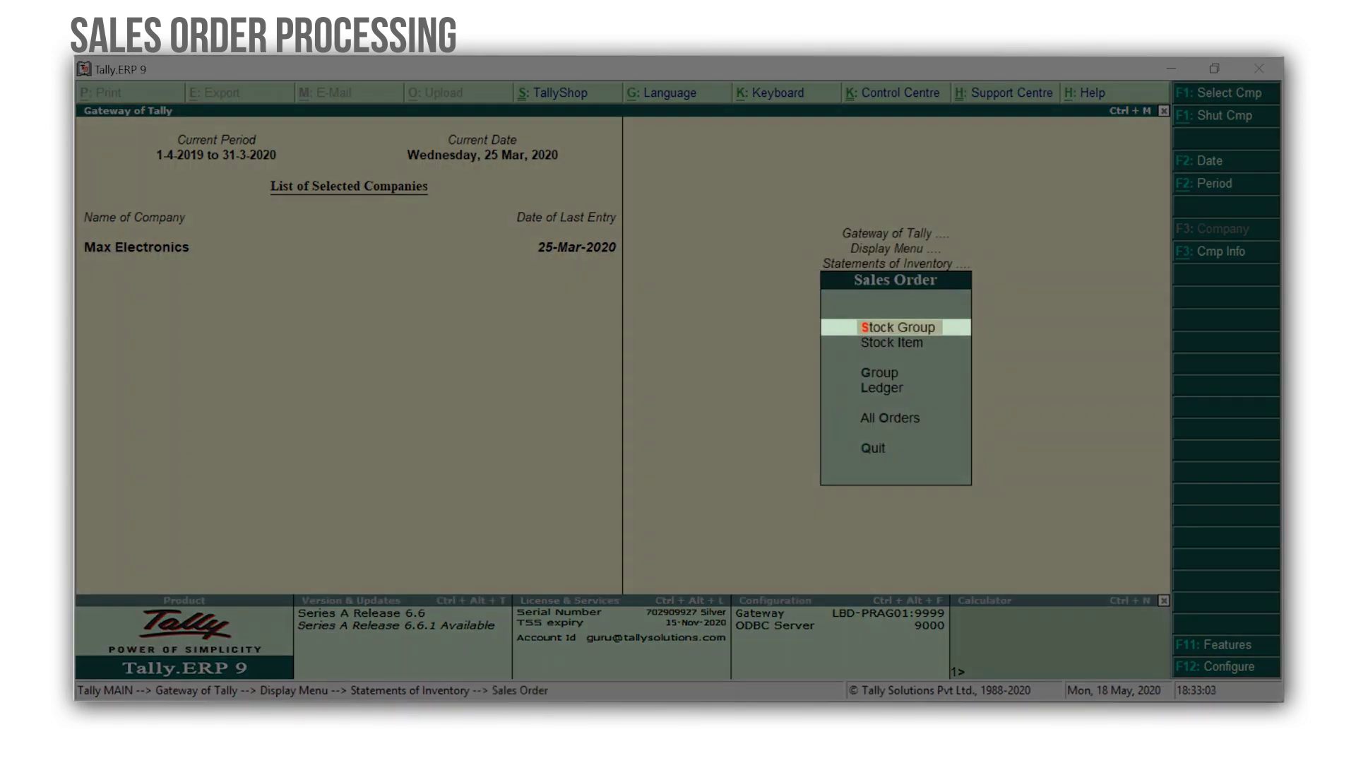
key(Return)
Step: View Monitors pending orders (20 Nos, 1,50,000) and Asus order details, then return to Statements of Inventory
key(Down)
key(Down)
key(Down)
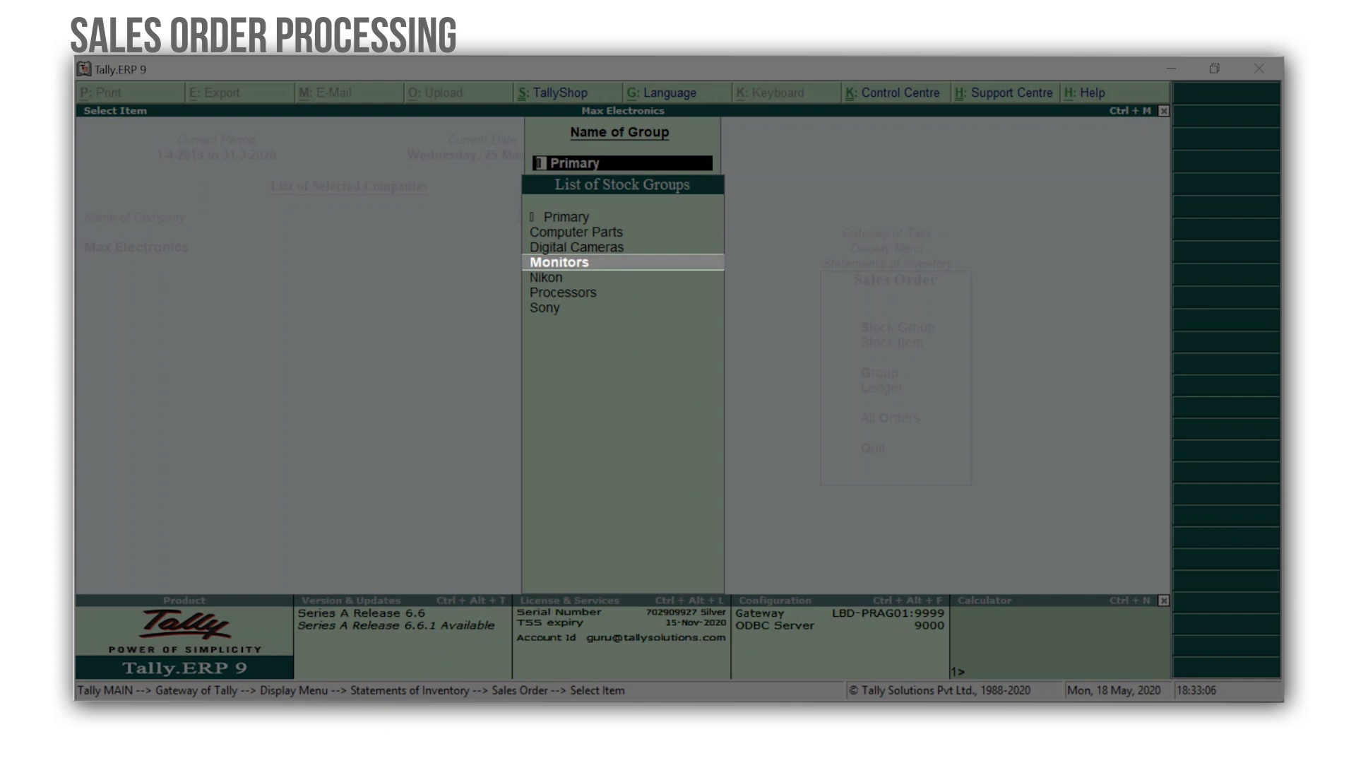
key(Return)
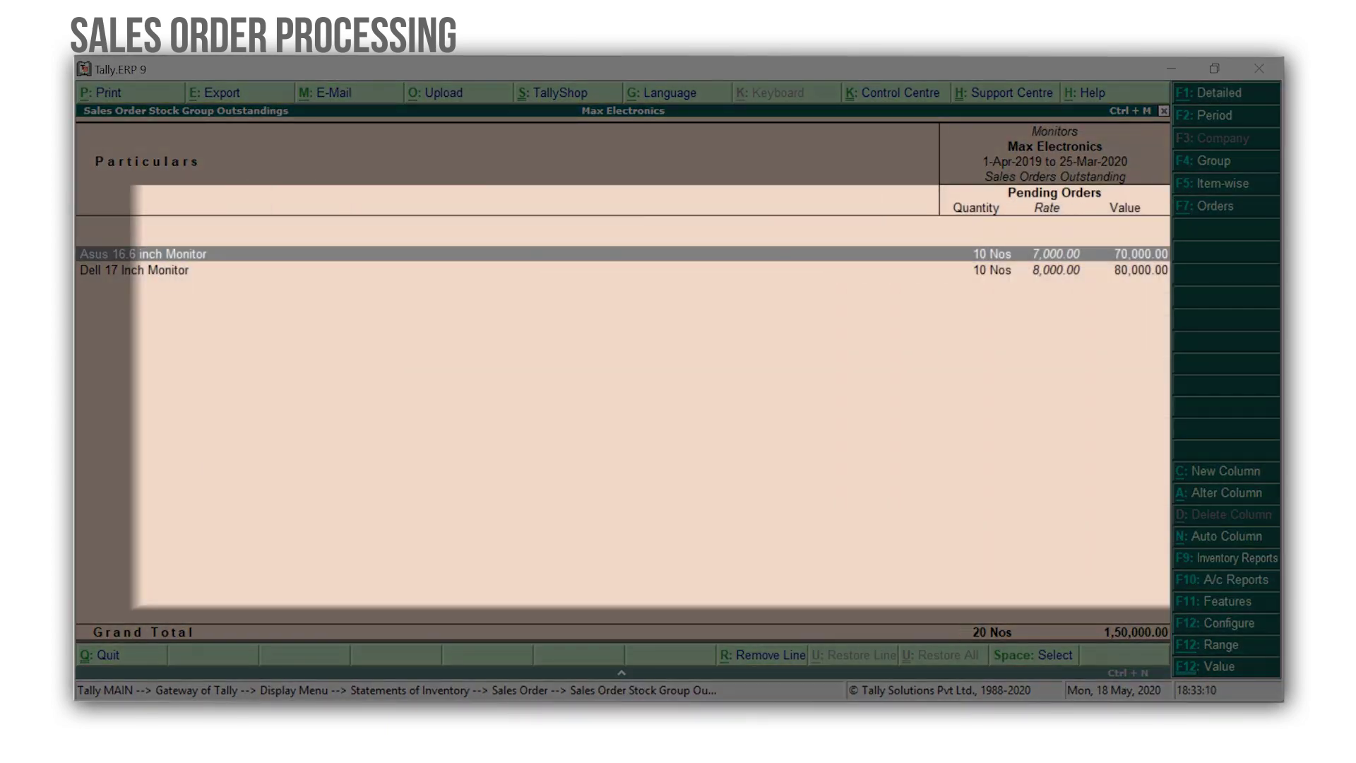
key(Return)
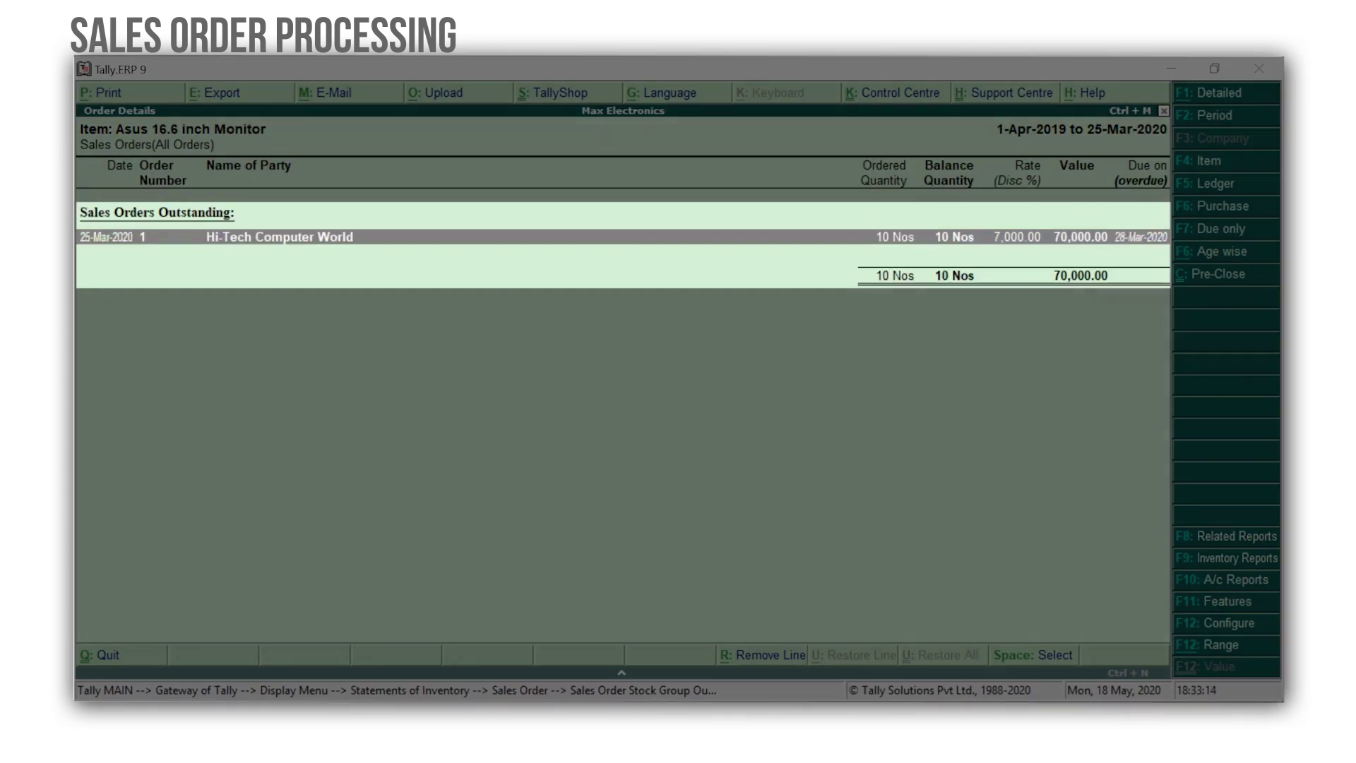
key(Escape)
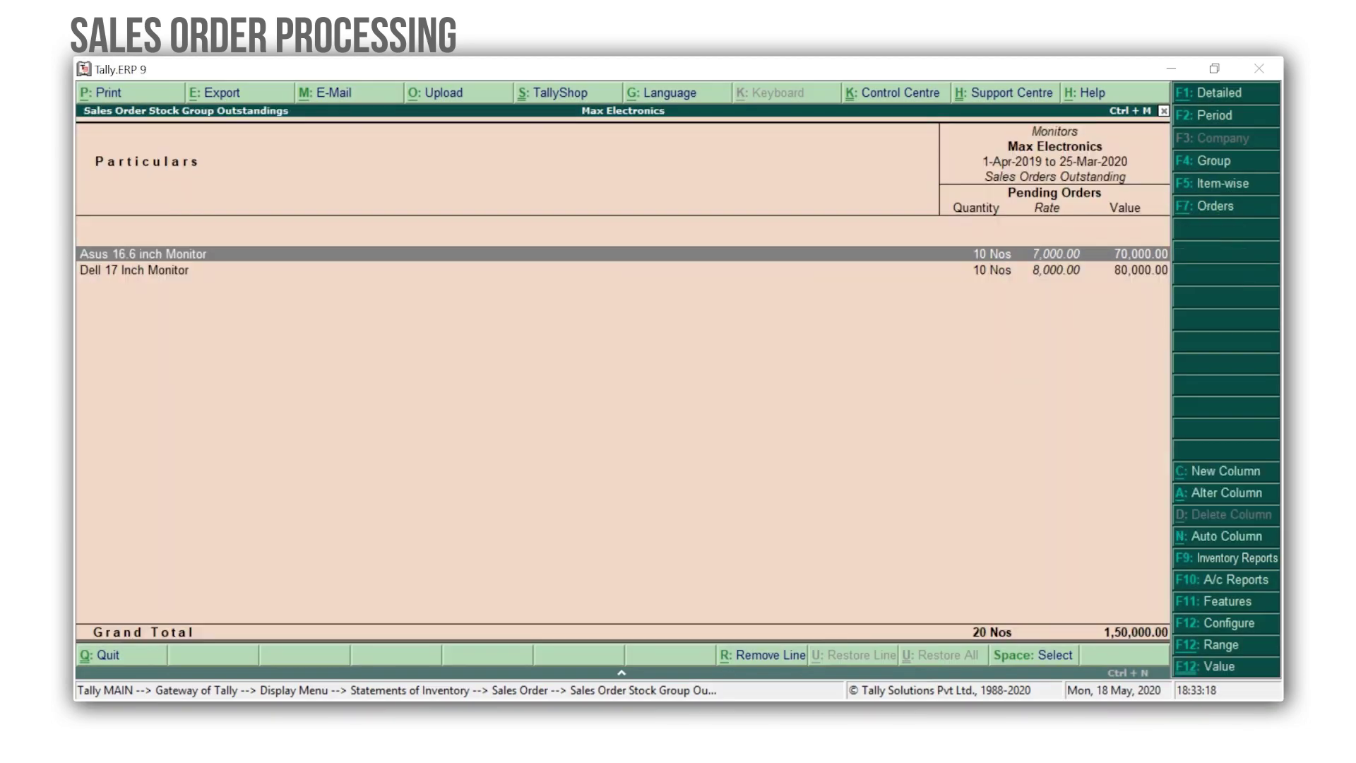
key(Escape)
key(Escape)
key(Escape)
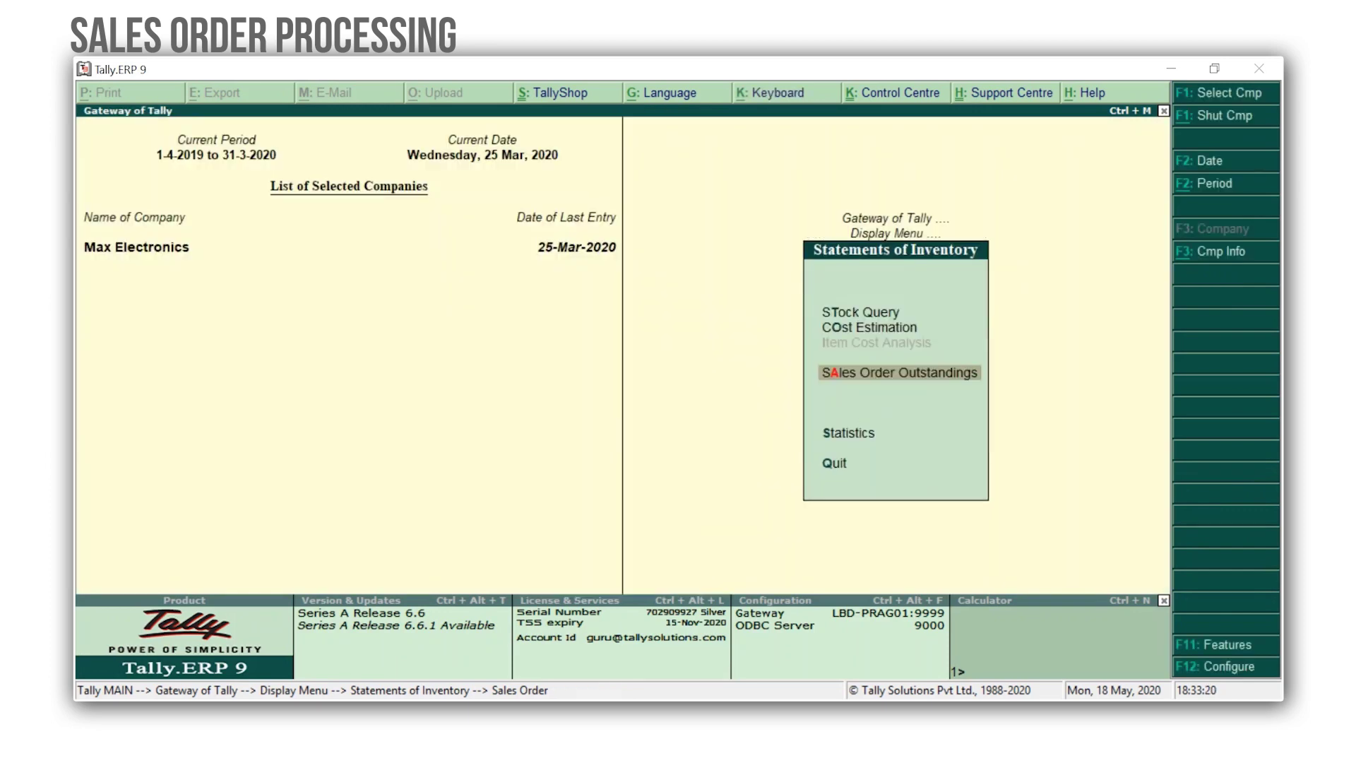
key(Escape)
key(Escape)
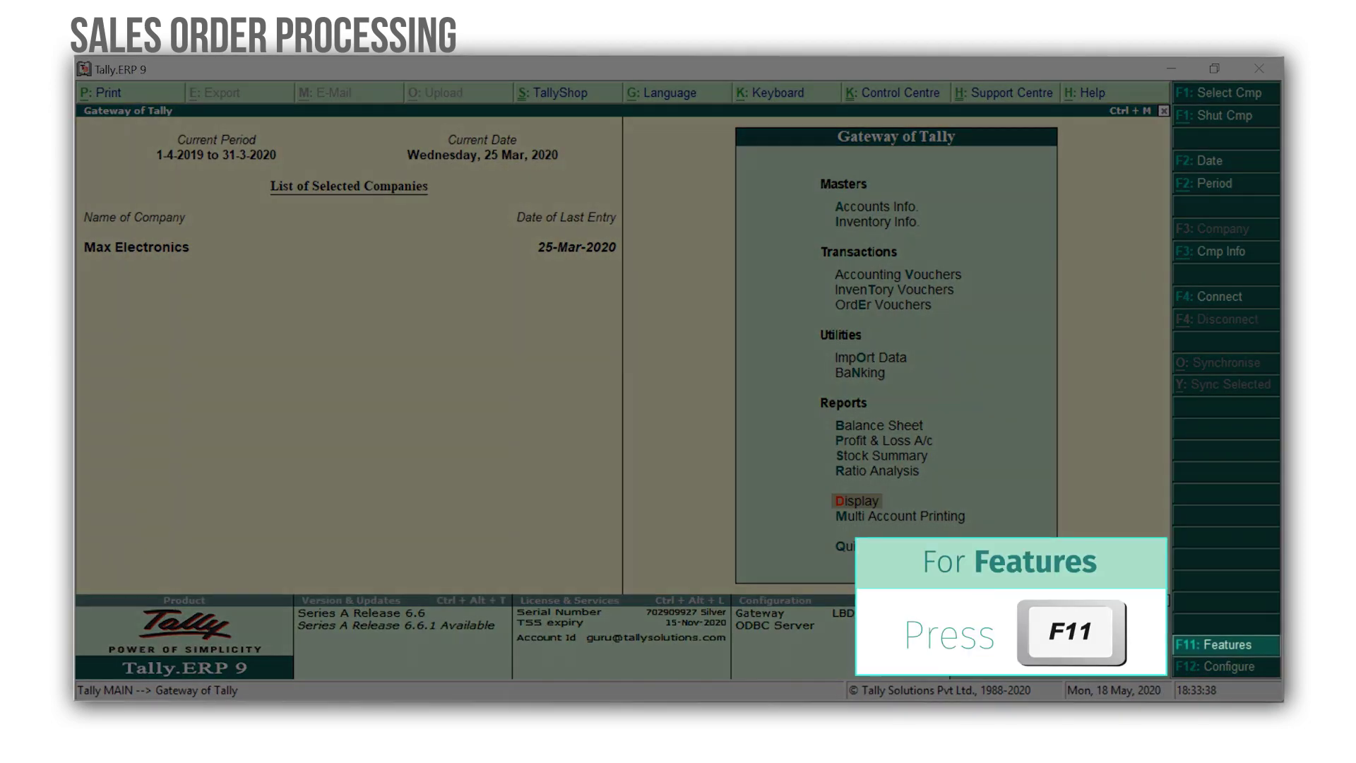
Step: Set 'Use tracking numbers' to Yes in Inventory Features and accept the change
key(F11)
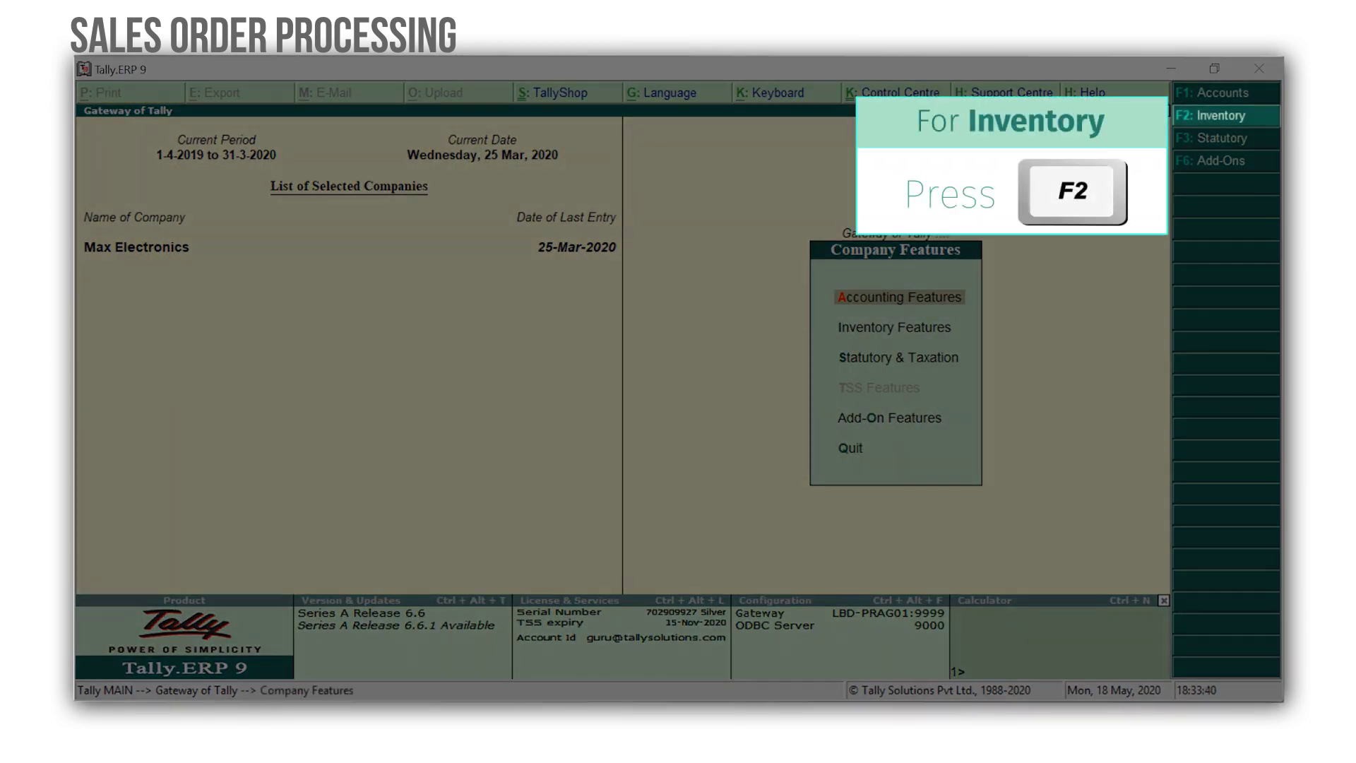
key(F2)
key(Return)
key(Return)
key(Return)
key(Return)
key(Return)
key(Return)
key(Return)
key(Return)
key(Return)
key(Return)
key(Return)
key(Return)
key(Return)
key(Return)
key(Return)
key(Return)
key(Return)
text(yes)
key(Return)
key(ctrl+a)
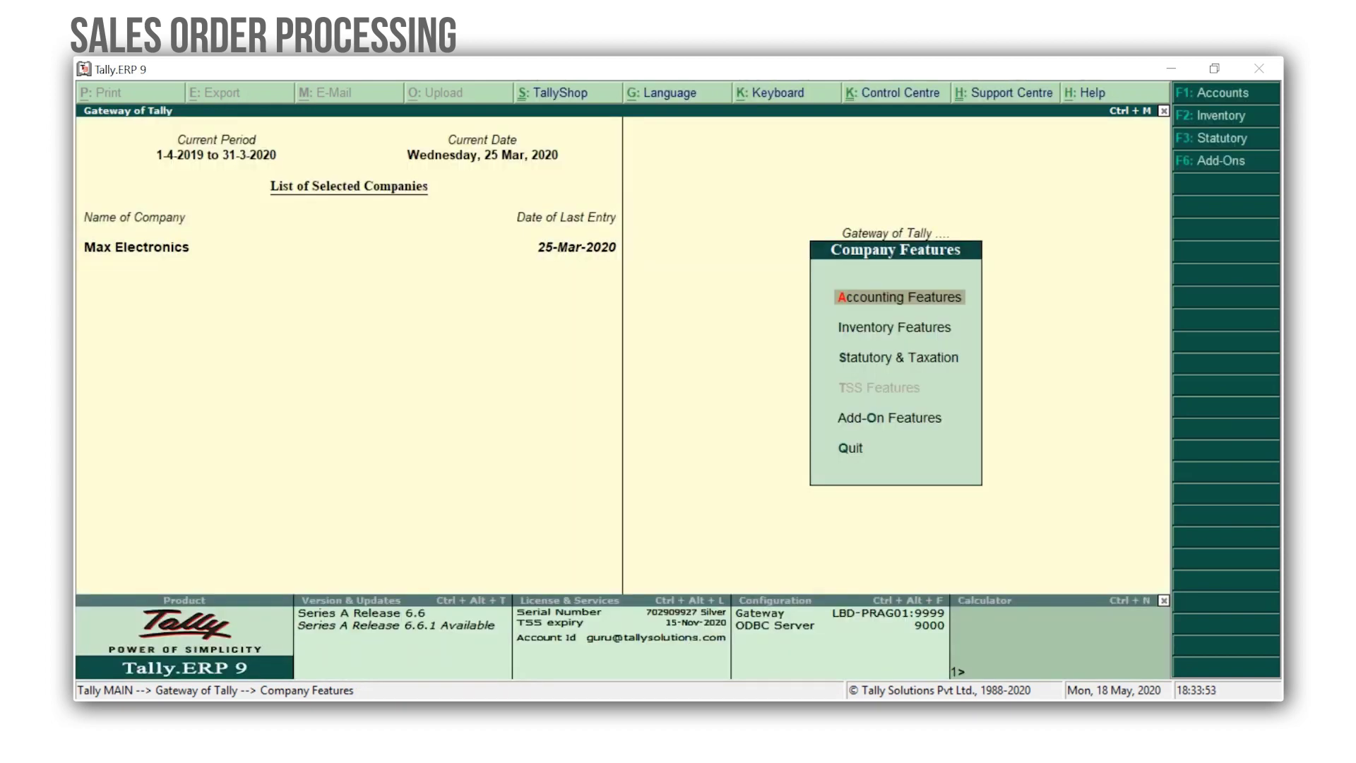
key(Escape)
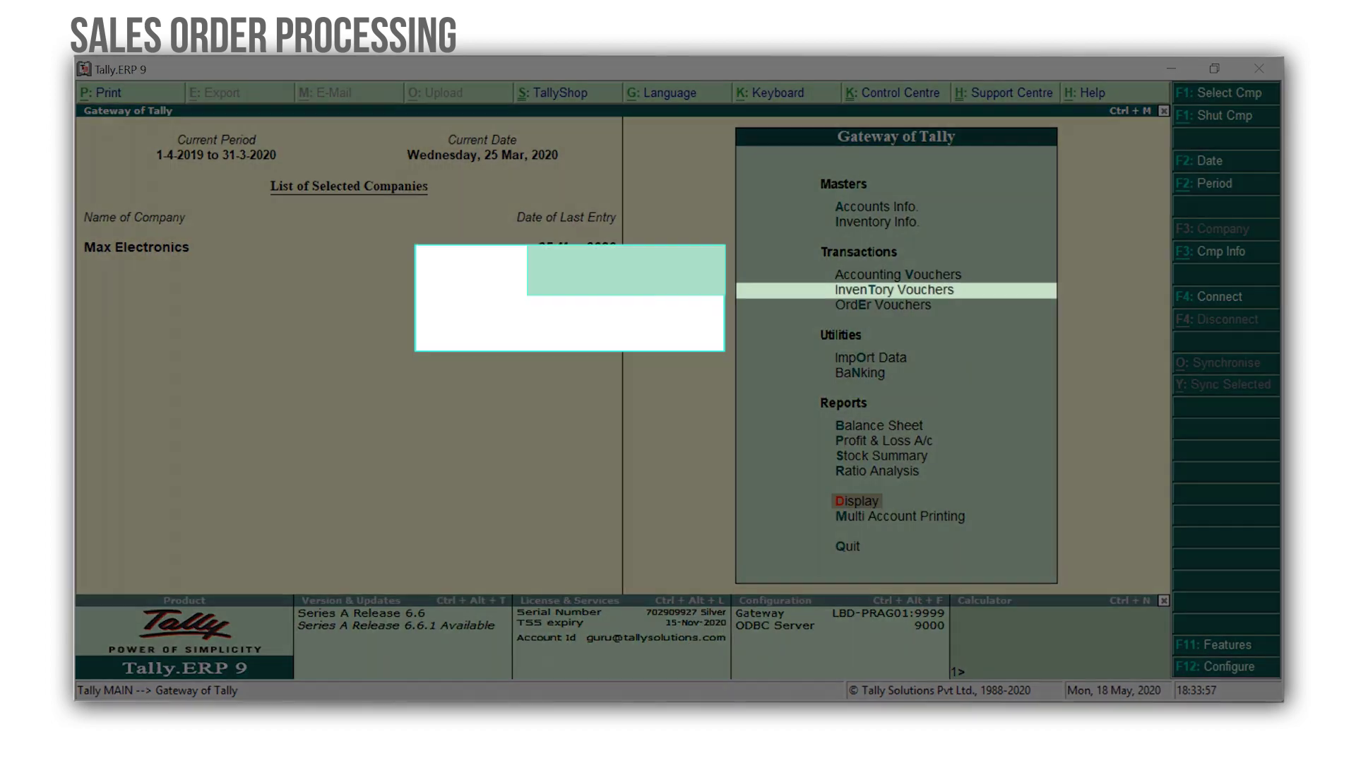
Step: Start a Delivery Note dated 26-3-2020
key(t)
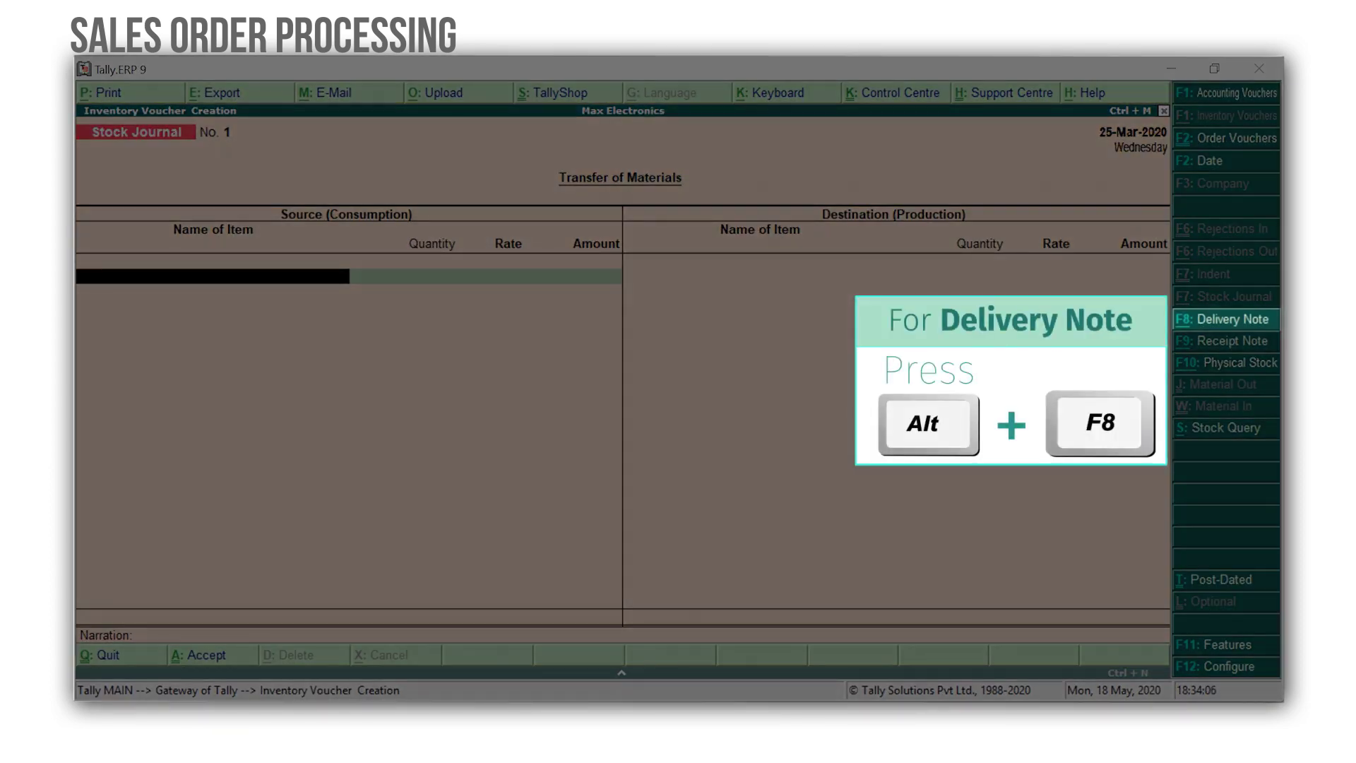
key(alt+F8)
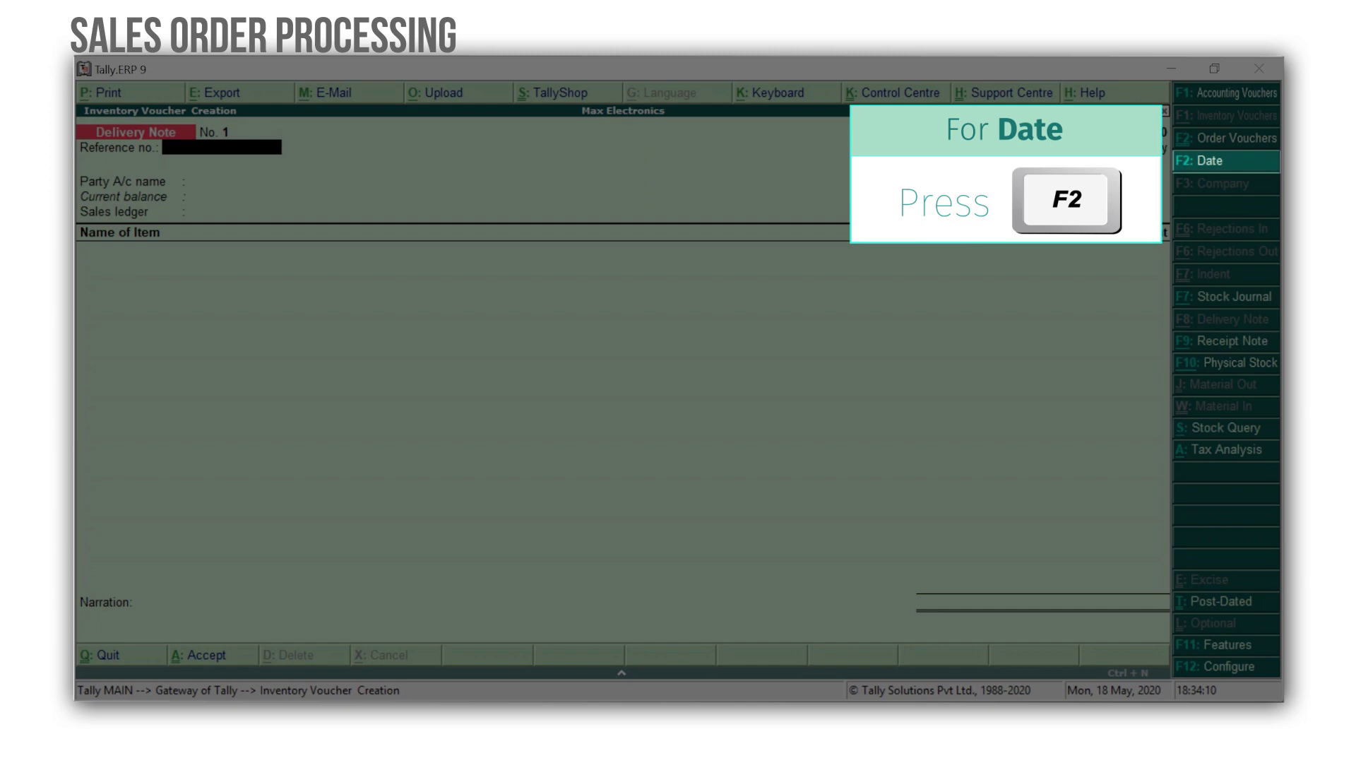
key(F2)
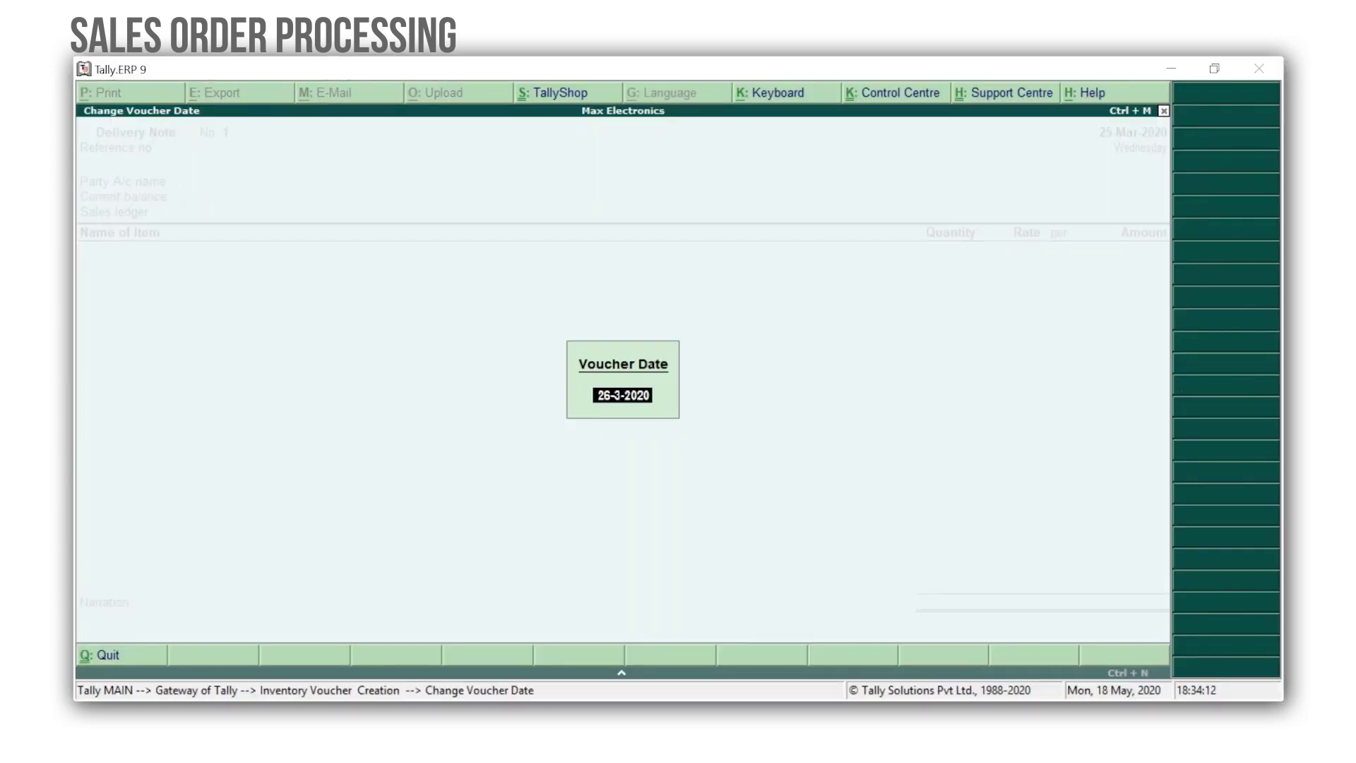
key(Return)
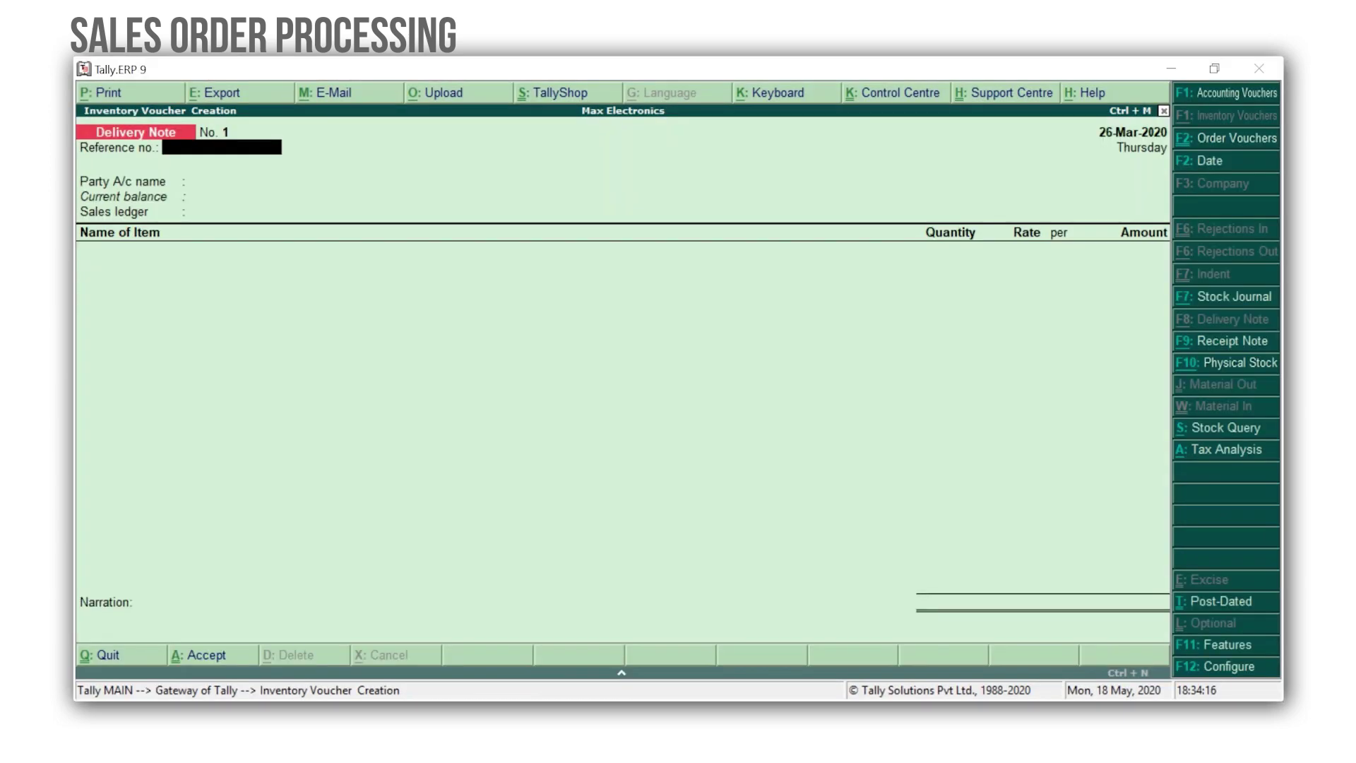
key(Return)
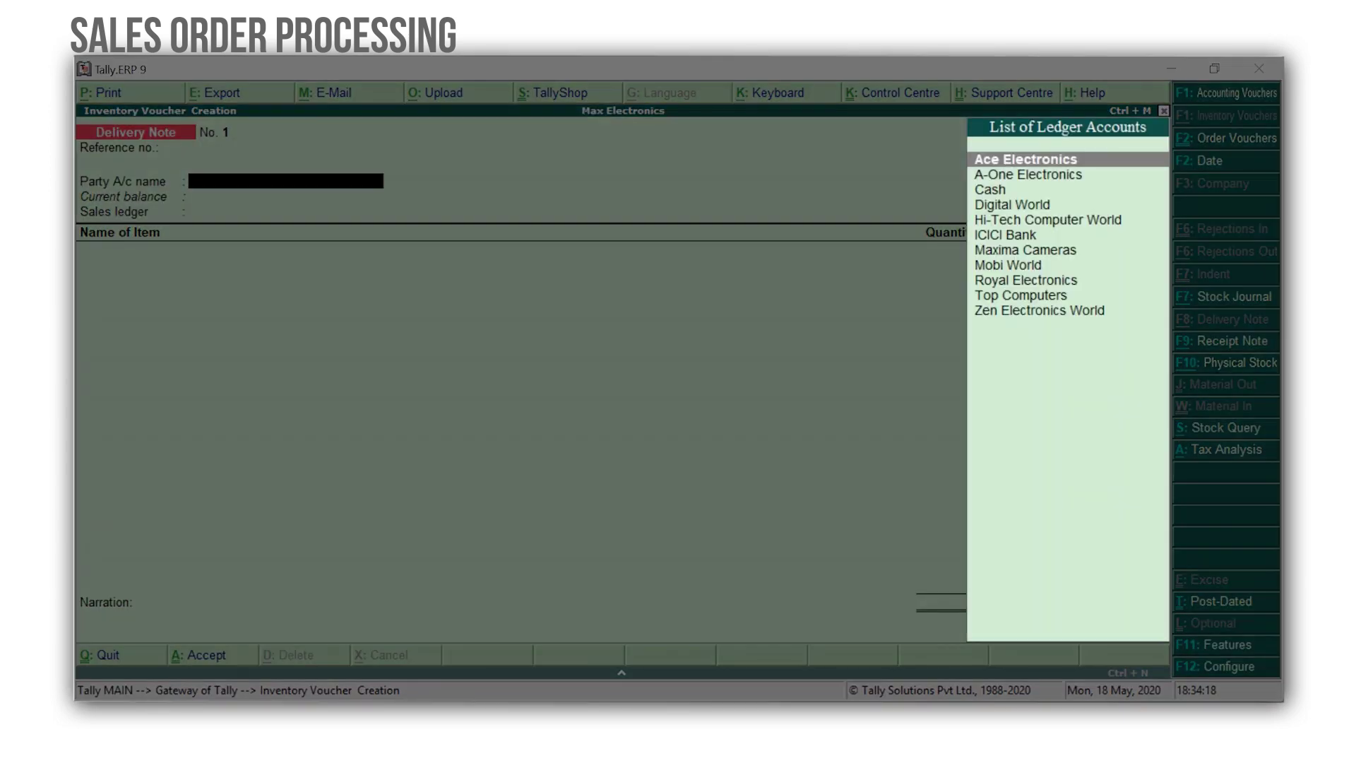
Step: Choose Hi-Tech Computer World as party, link sales order 1, and accept party details
key(Down)
key(Down)
key(Down)
key(Down)
key(Return)
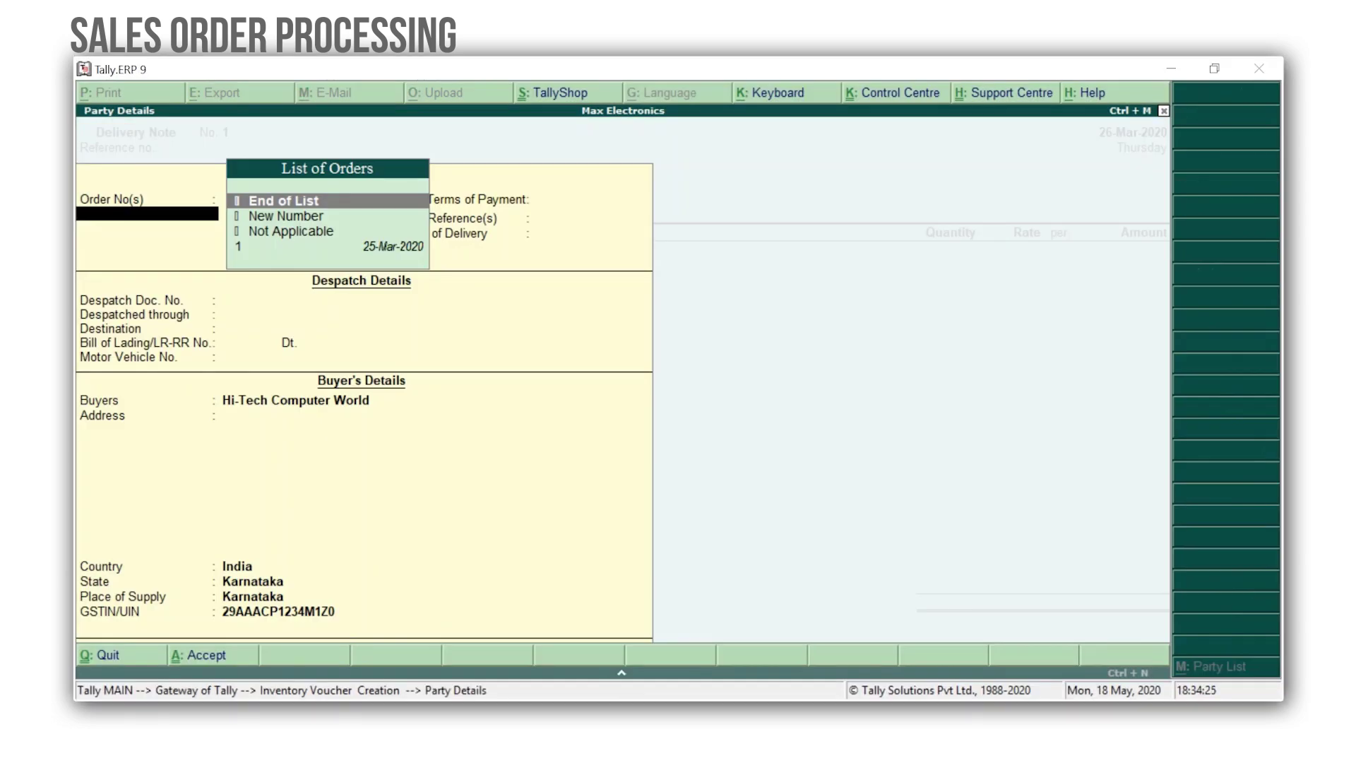
key(Down)
key(Down)
key(Down)
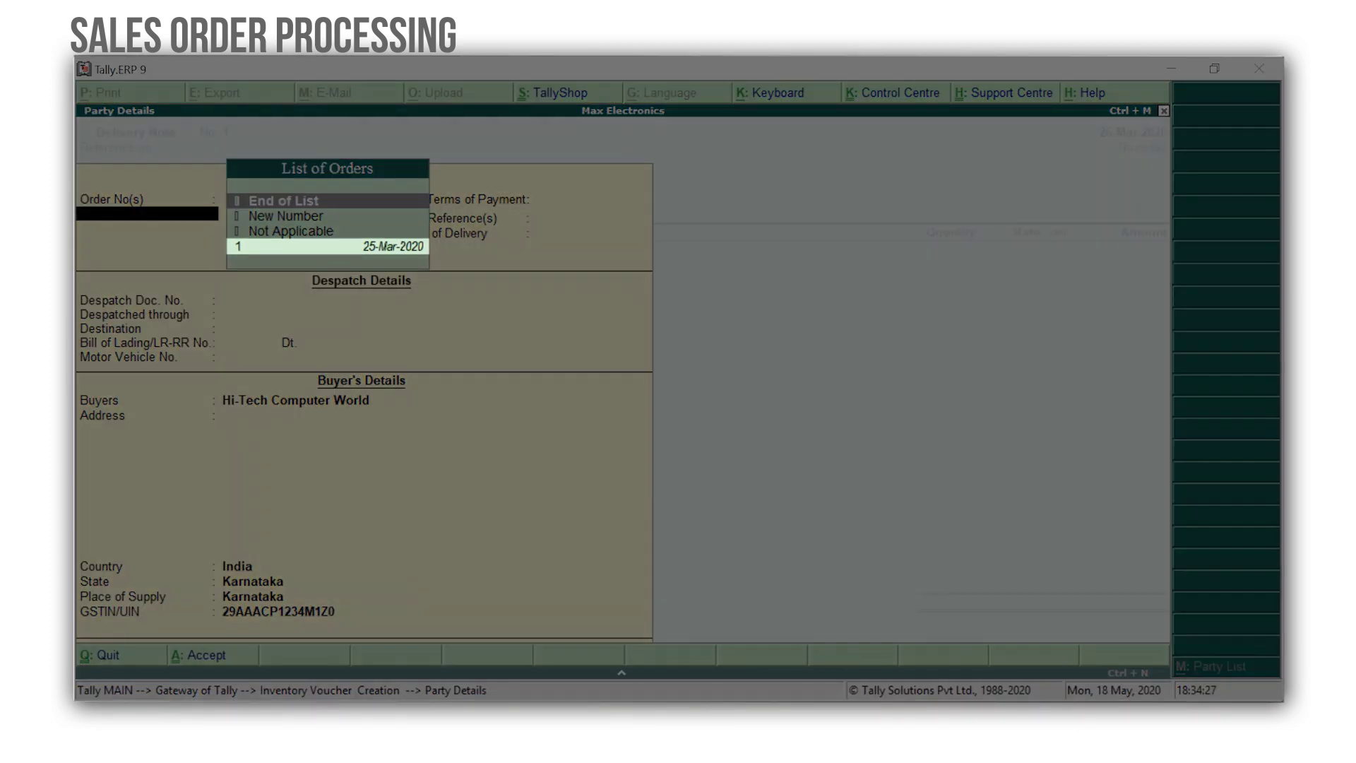
key(Down)
key(Down)
key(Down)
key(Return)
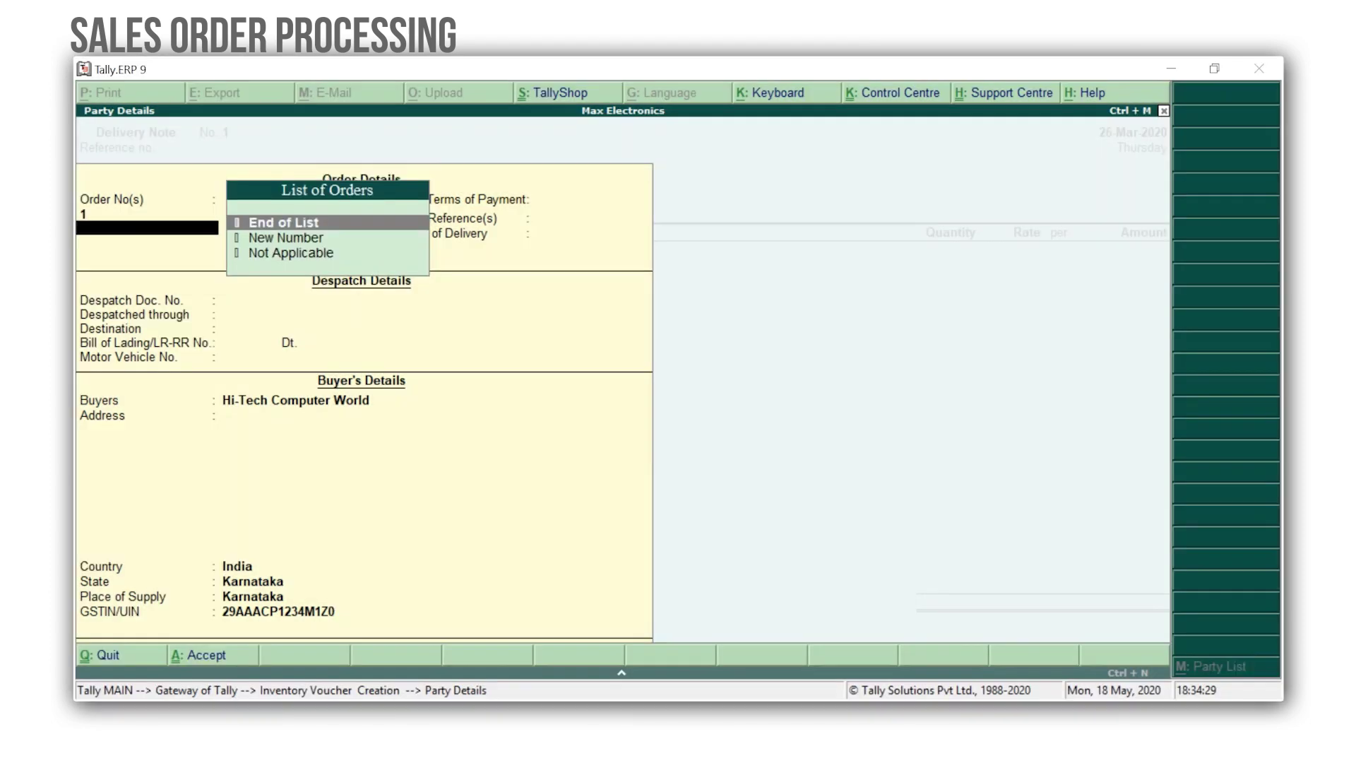
key(Return)
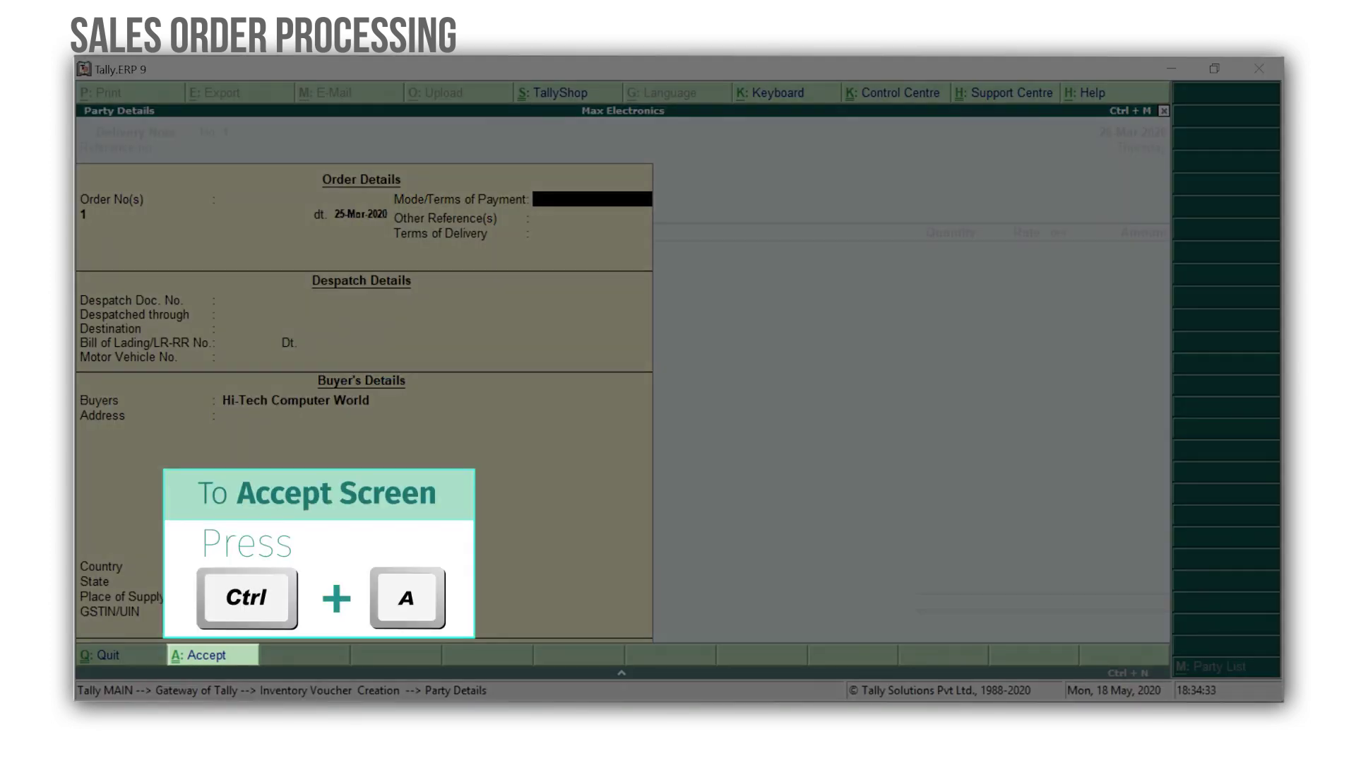
key(ctrl+a)
Step: Allocate 5 Asus 16.6 inch Monitors against tracking number 1 and order 1
key(Return)
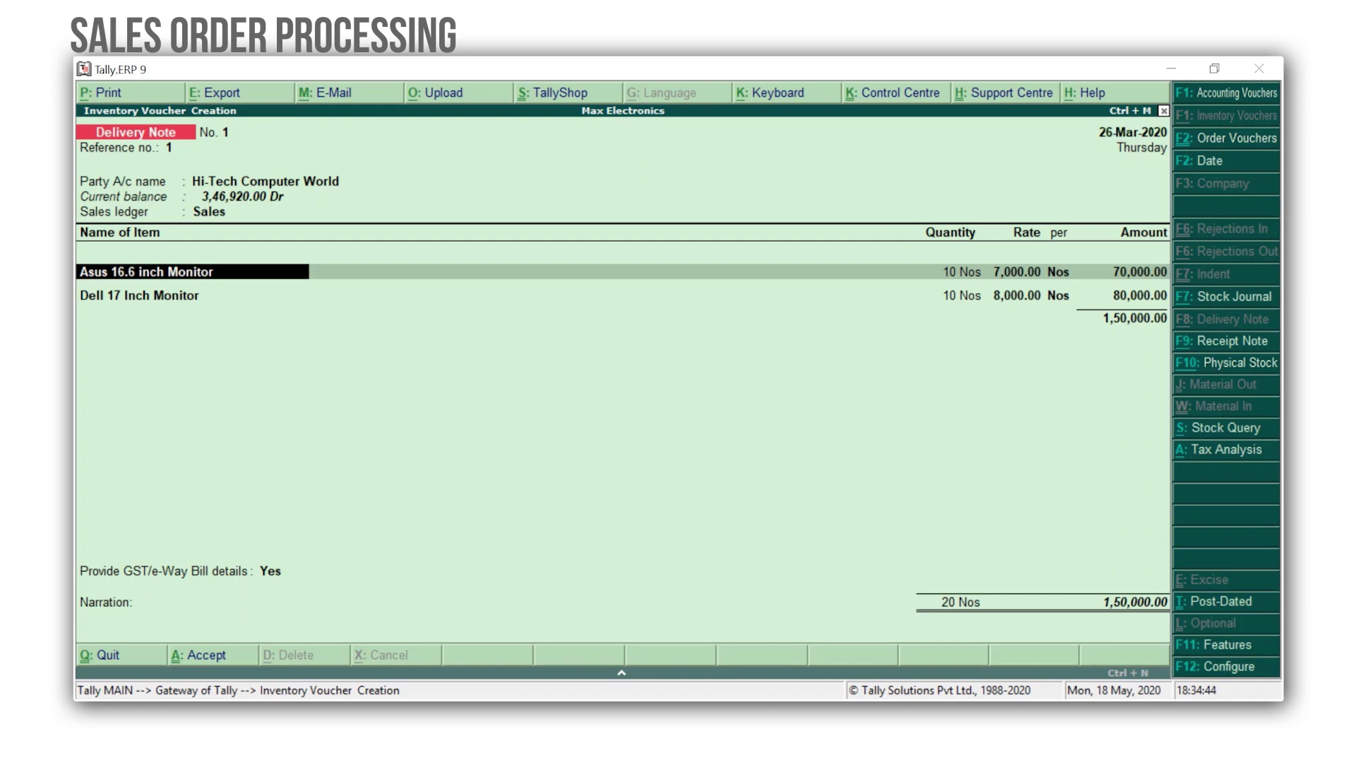
key(Return)
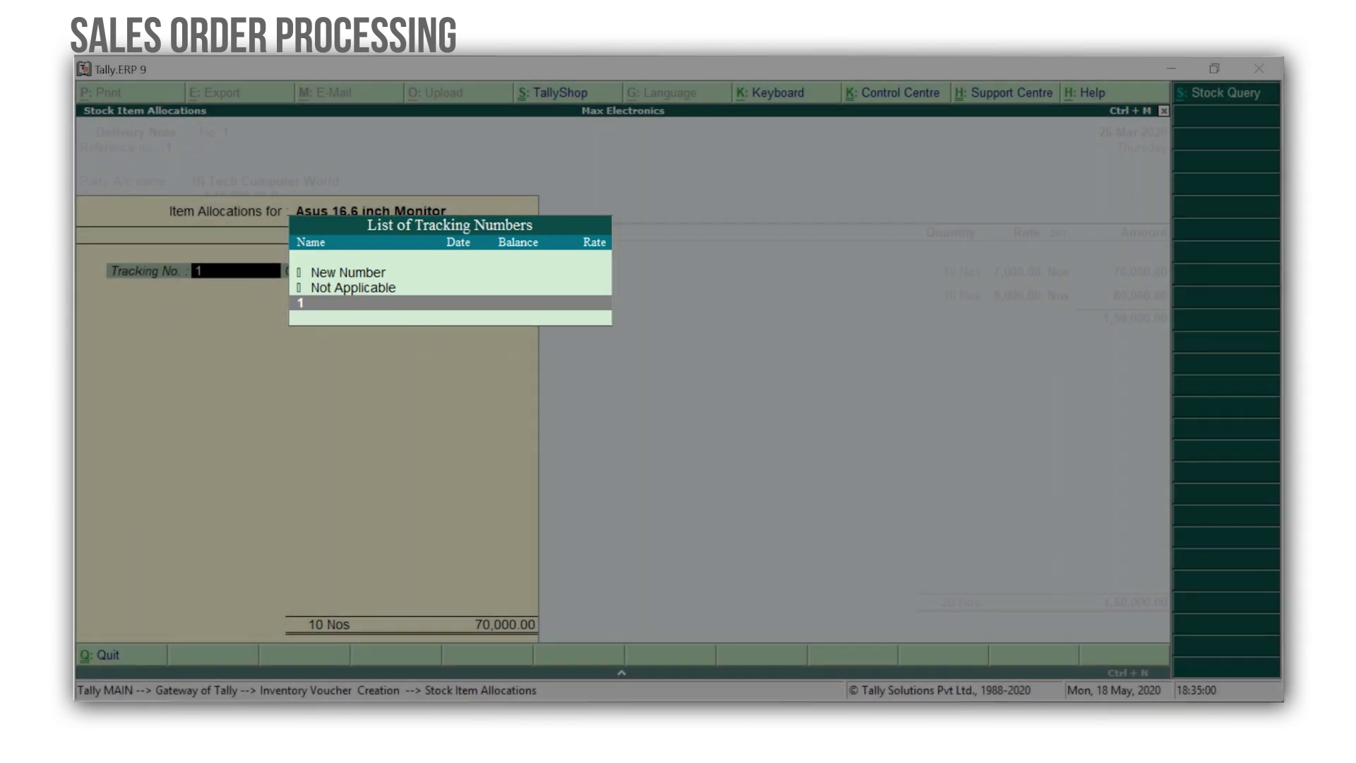
key(Return)
key(Return)
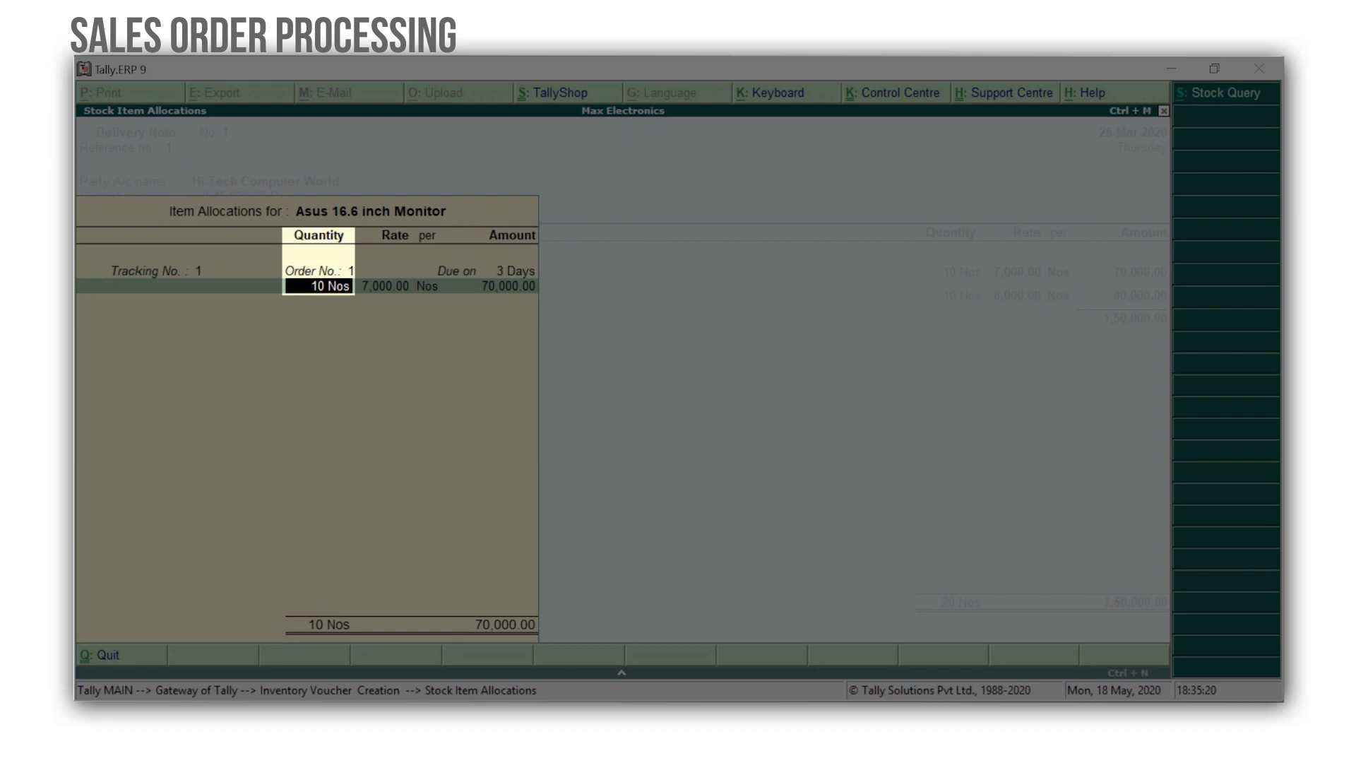
text(5)
key(Return)
key(Return)
key(Return)
key(Return)
key(Return)
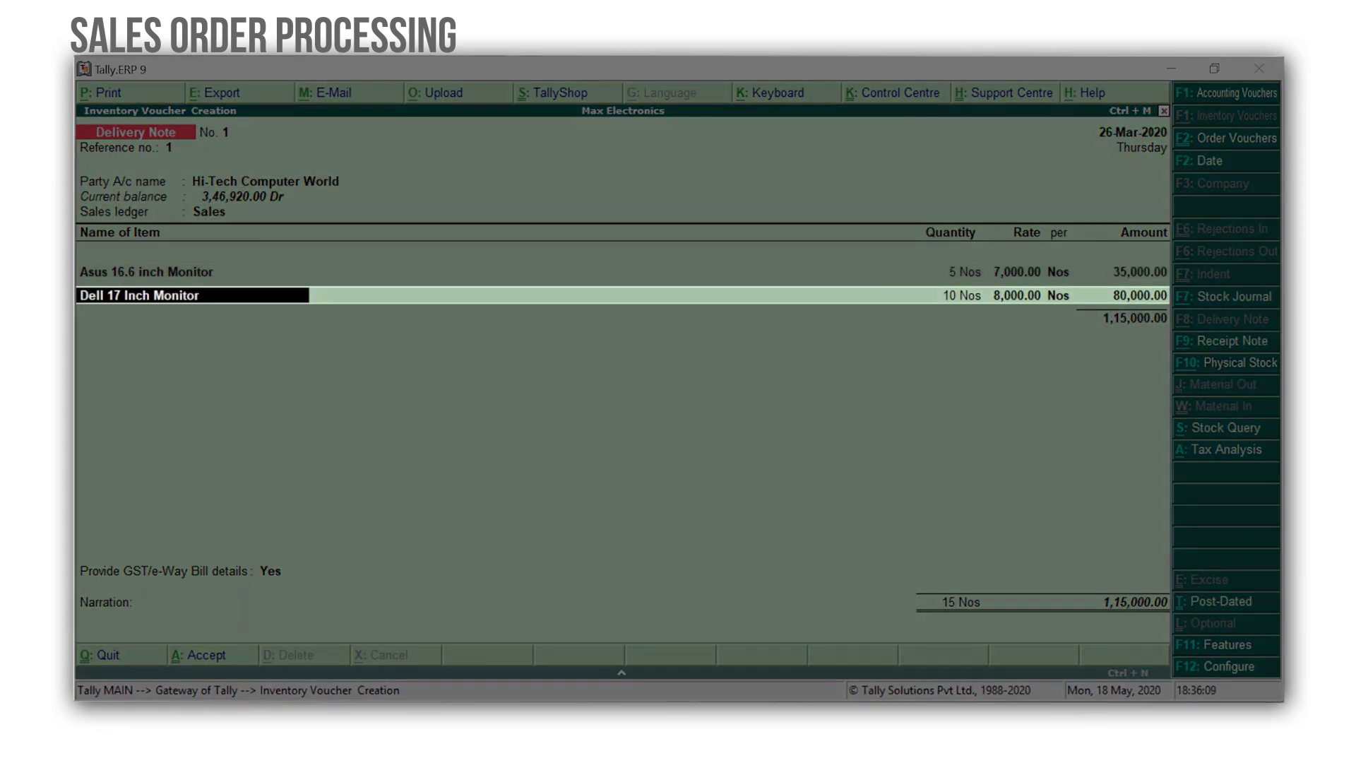
Step: Allocate 5 Dell 17 Inch Monitors against tracking number 1 and save the 75,000 delivery note
key(Return)
key(Return)
key(Return)
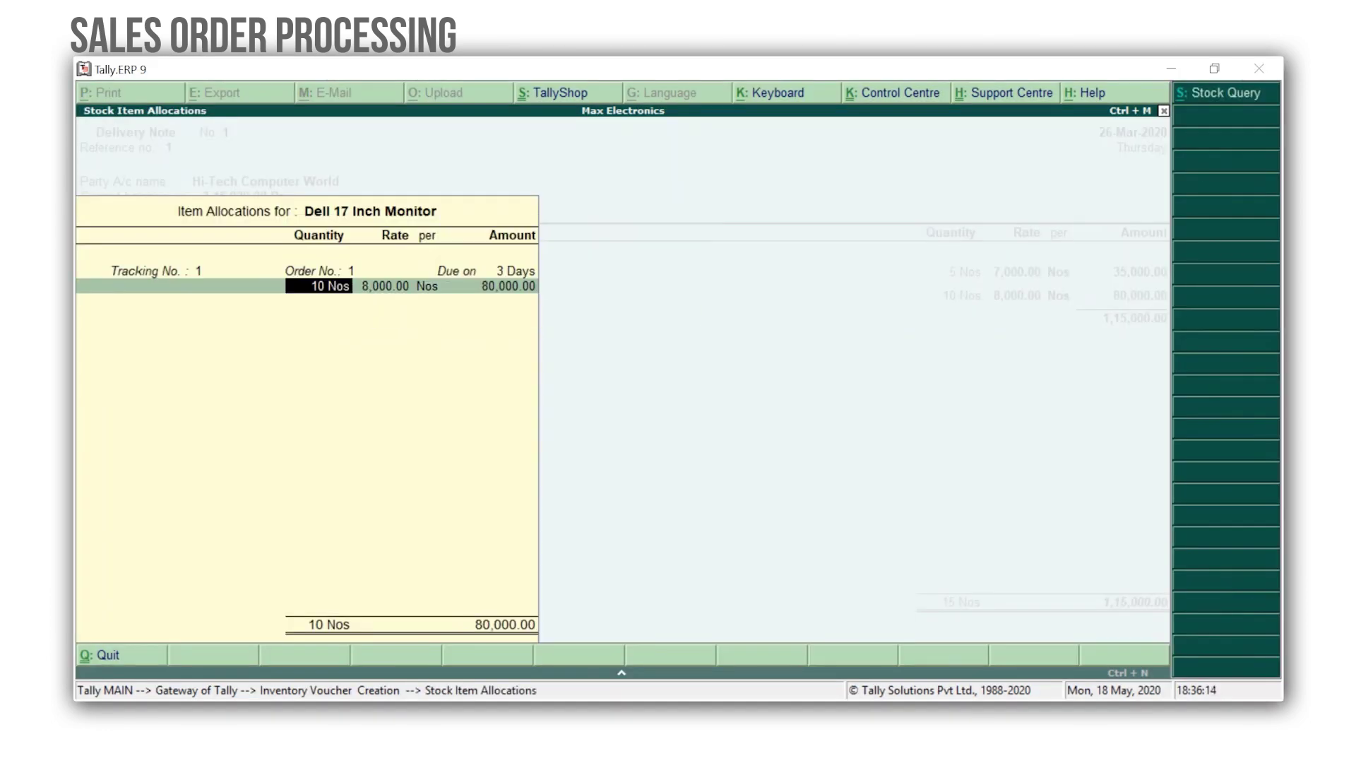
text(5)
key(Return)
key(Return)
key(Return)
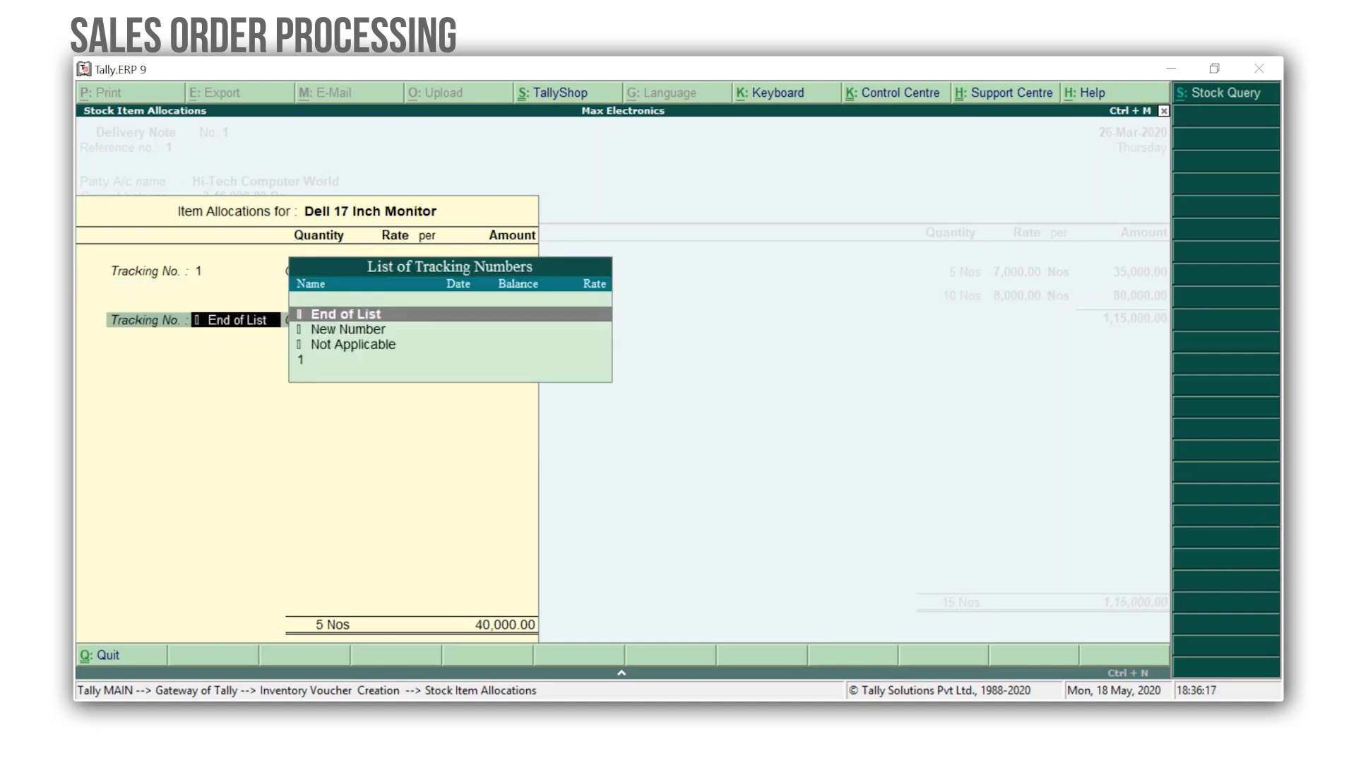
key(Return)
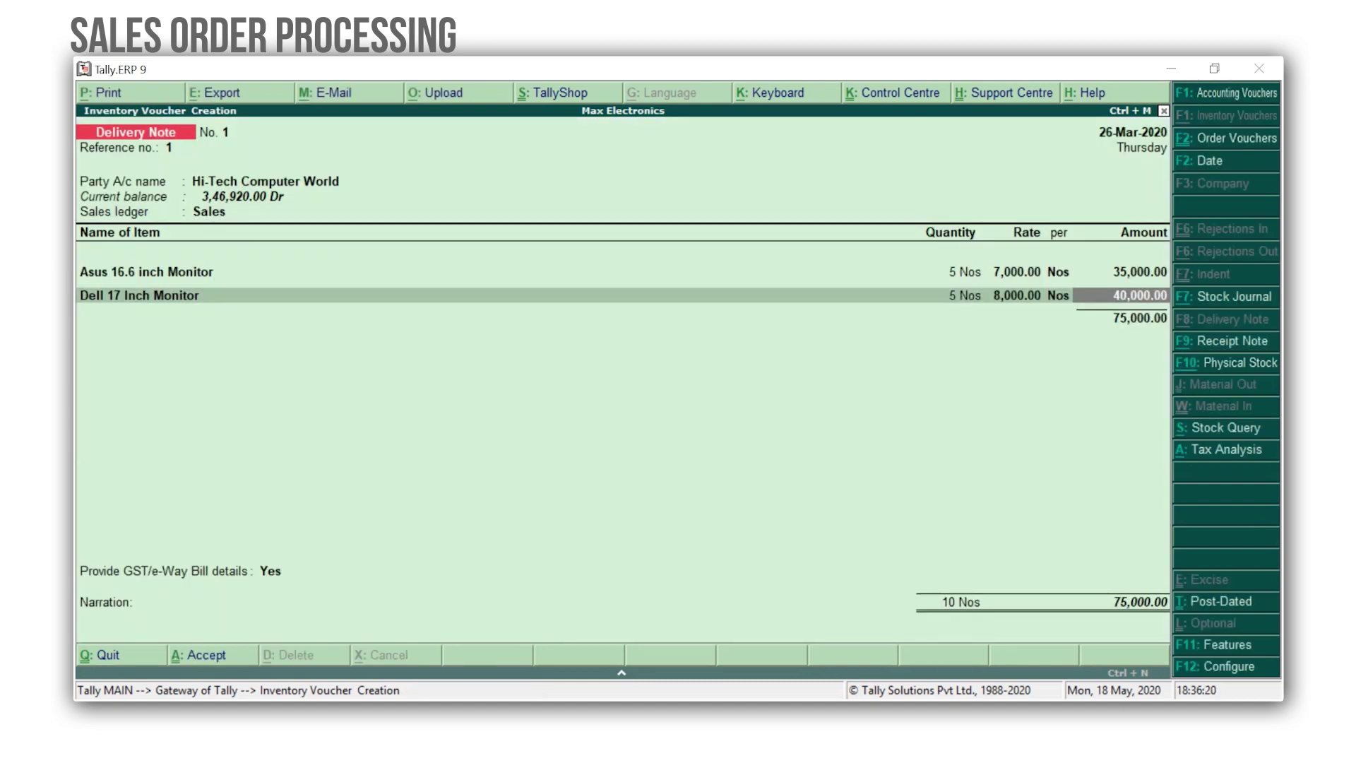
key(Return)
key(Return)
key(Return)
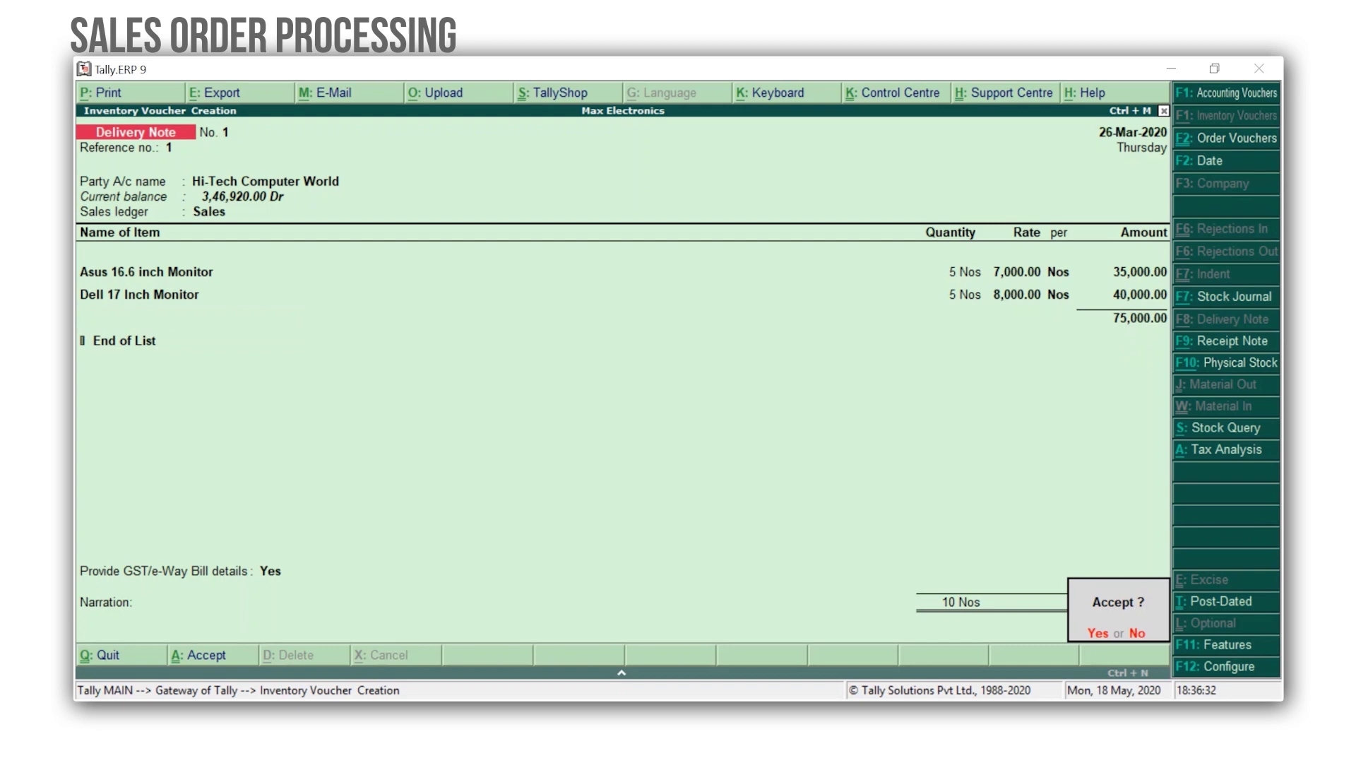
key(Return)
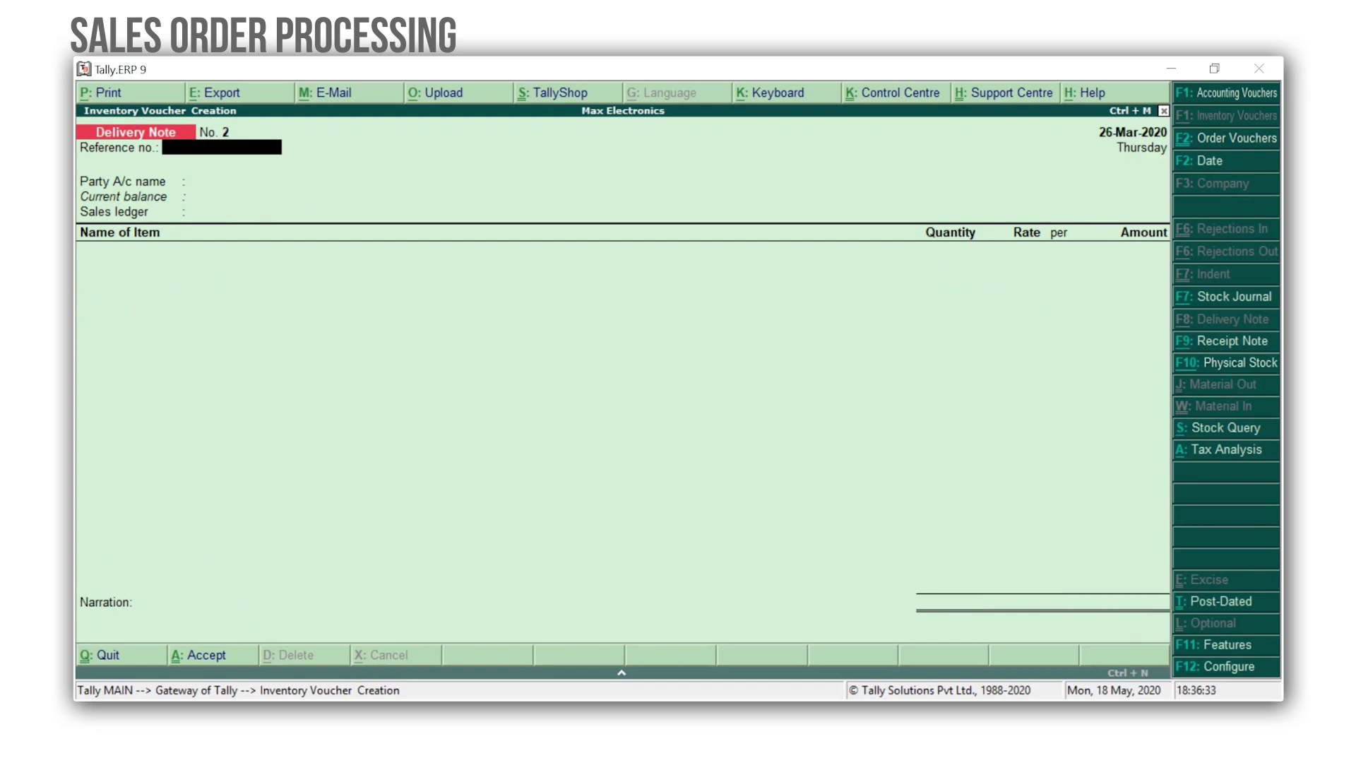
Step: Quit blank Delivery Note No. 2 and open Sales Bills Pending from Statements of Inventory
key(Escape)
key(Return)
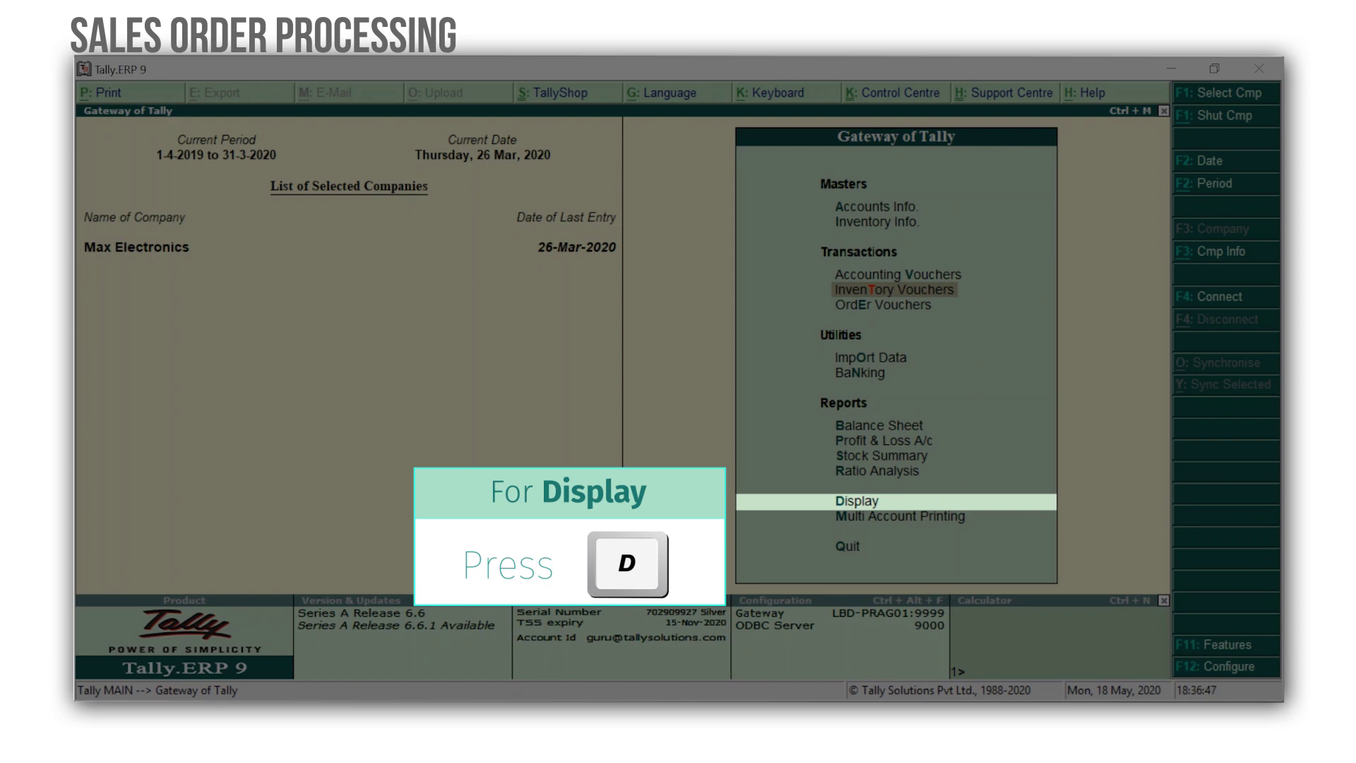
key(d)
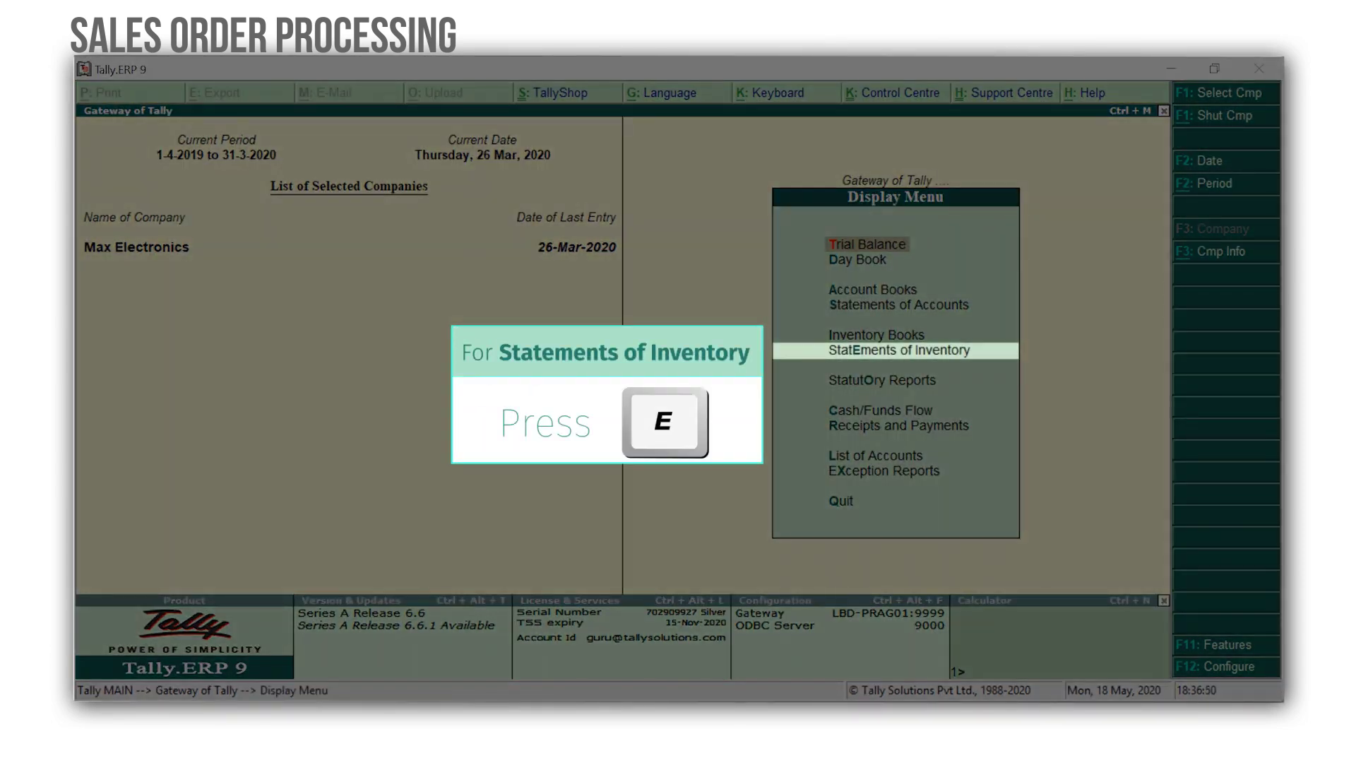
key(e)
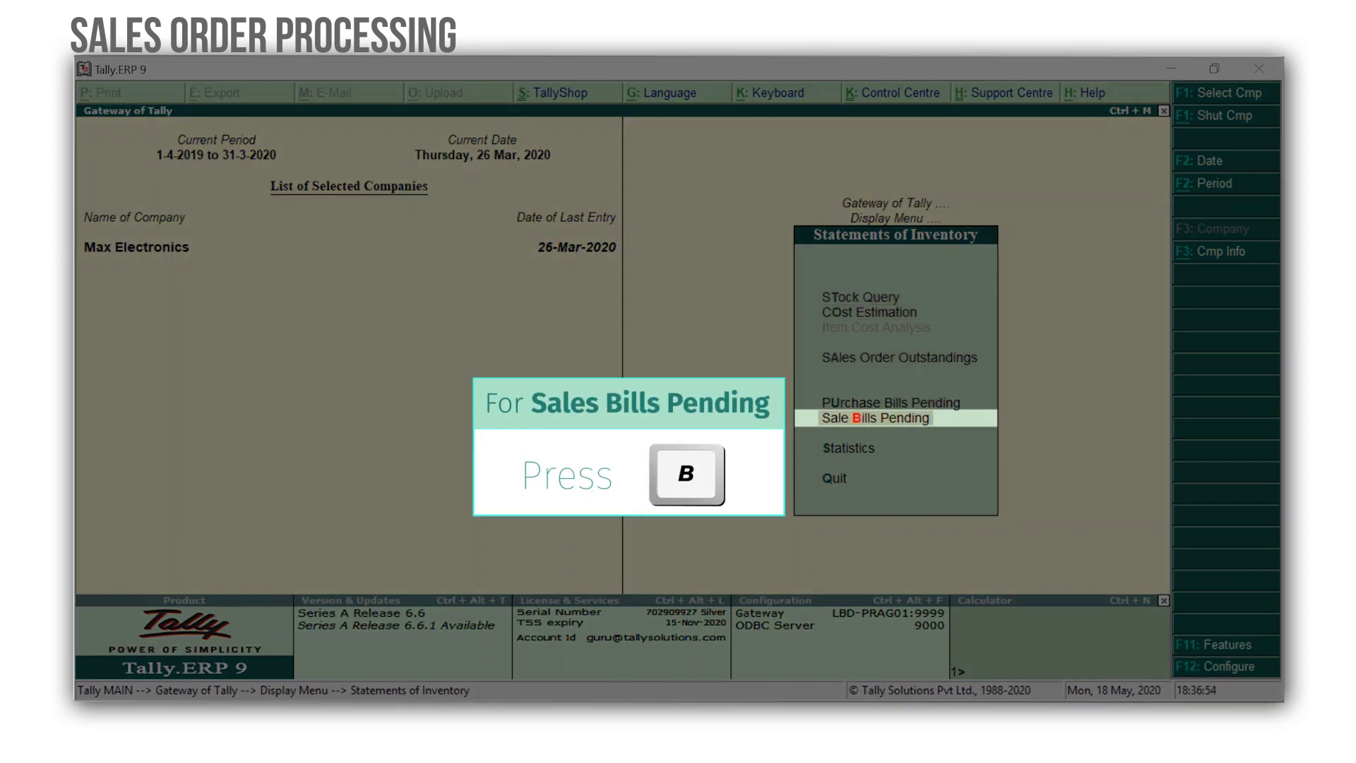
key(b)
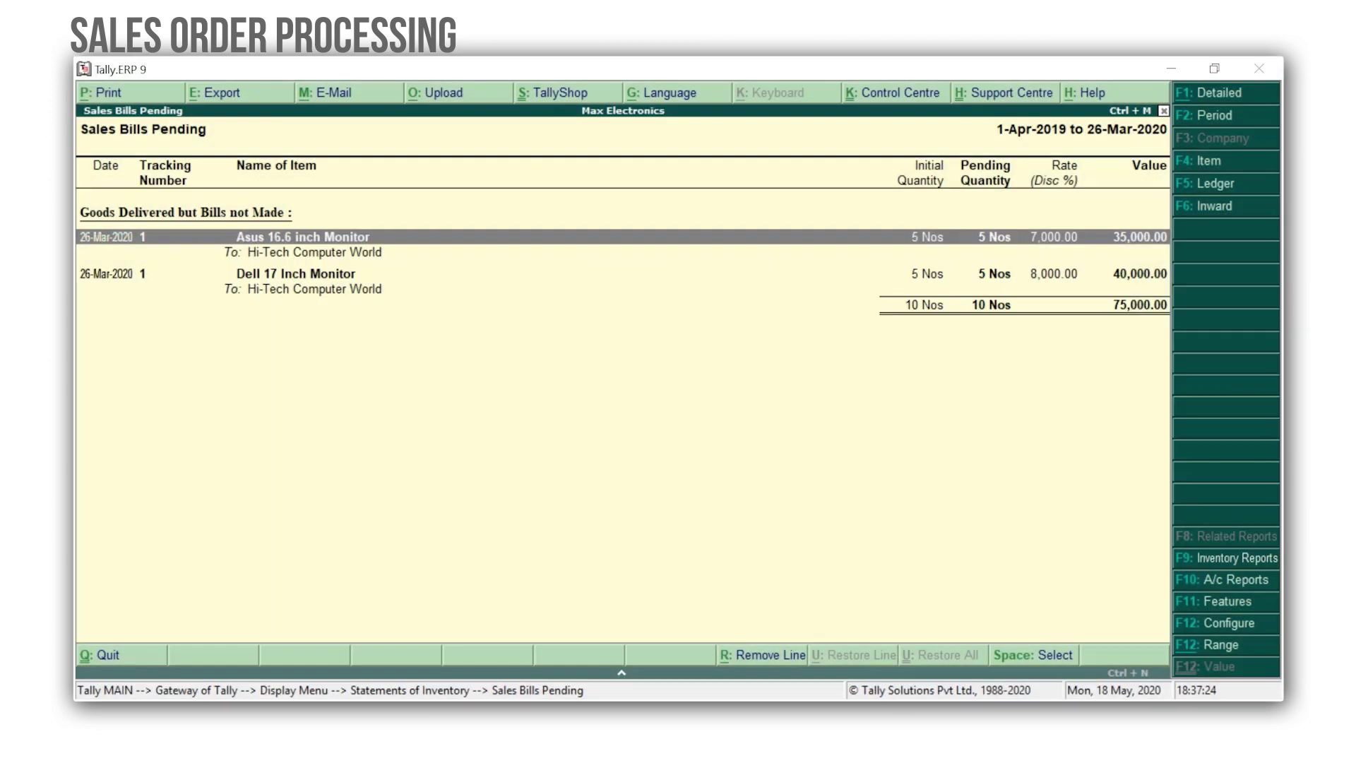
Step: Set 'Use rejection inward and outward notes' to Yes in Inventory Features and save
key(Escape)
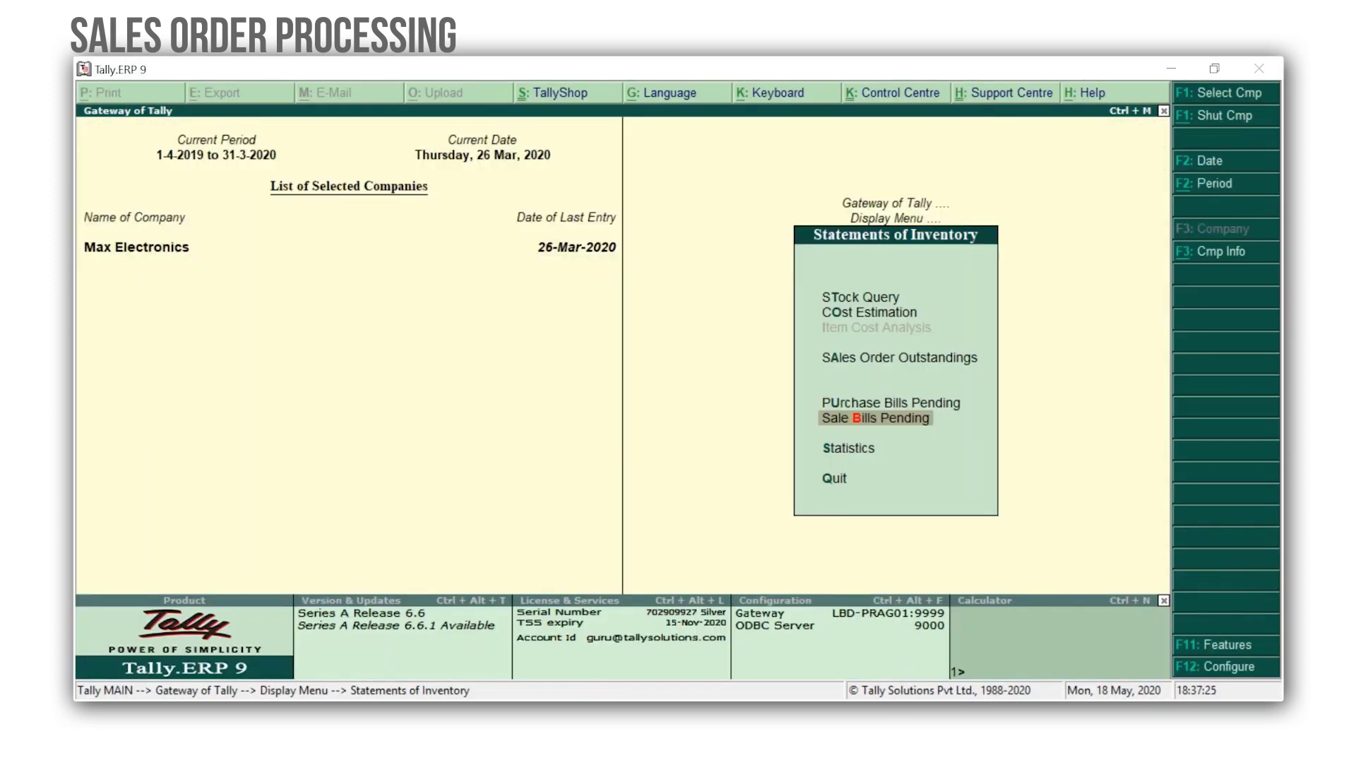
key(Escape)
key(Escape)
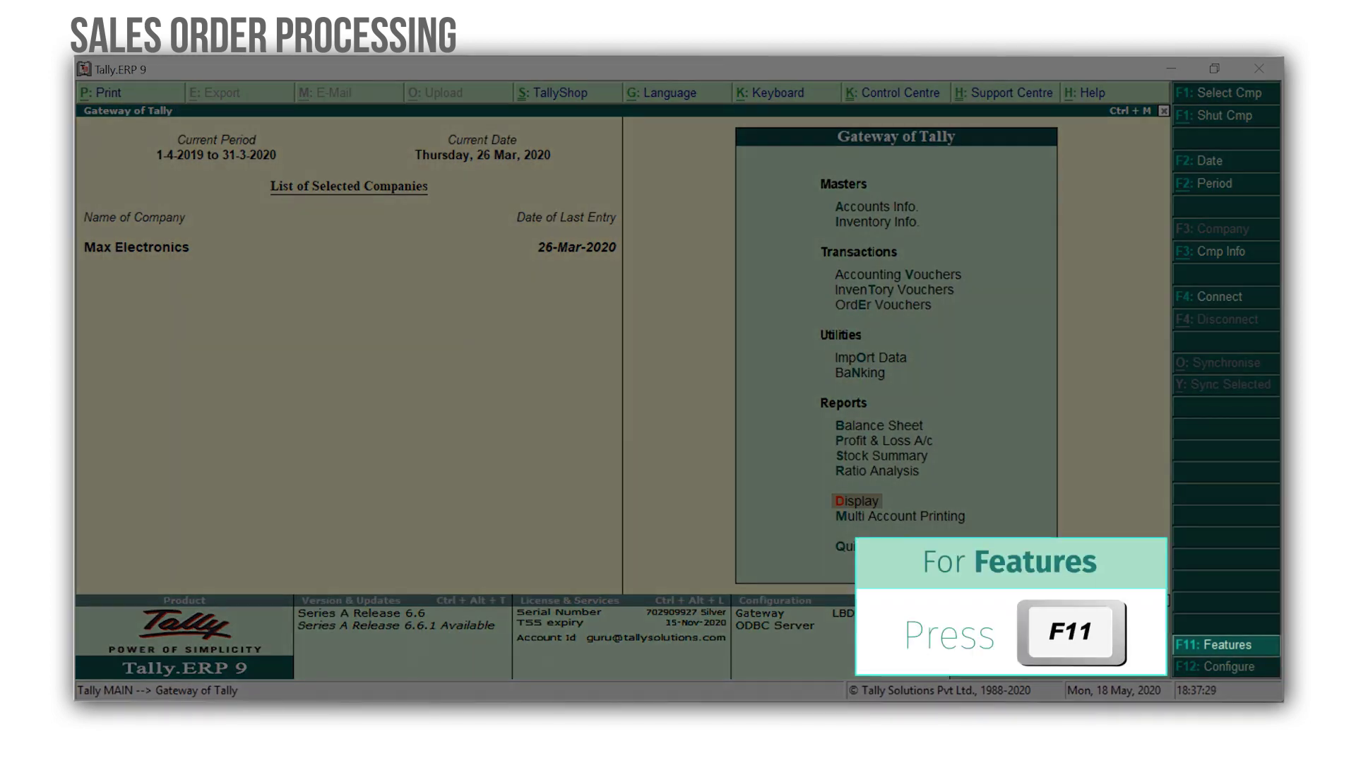
key(F11)
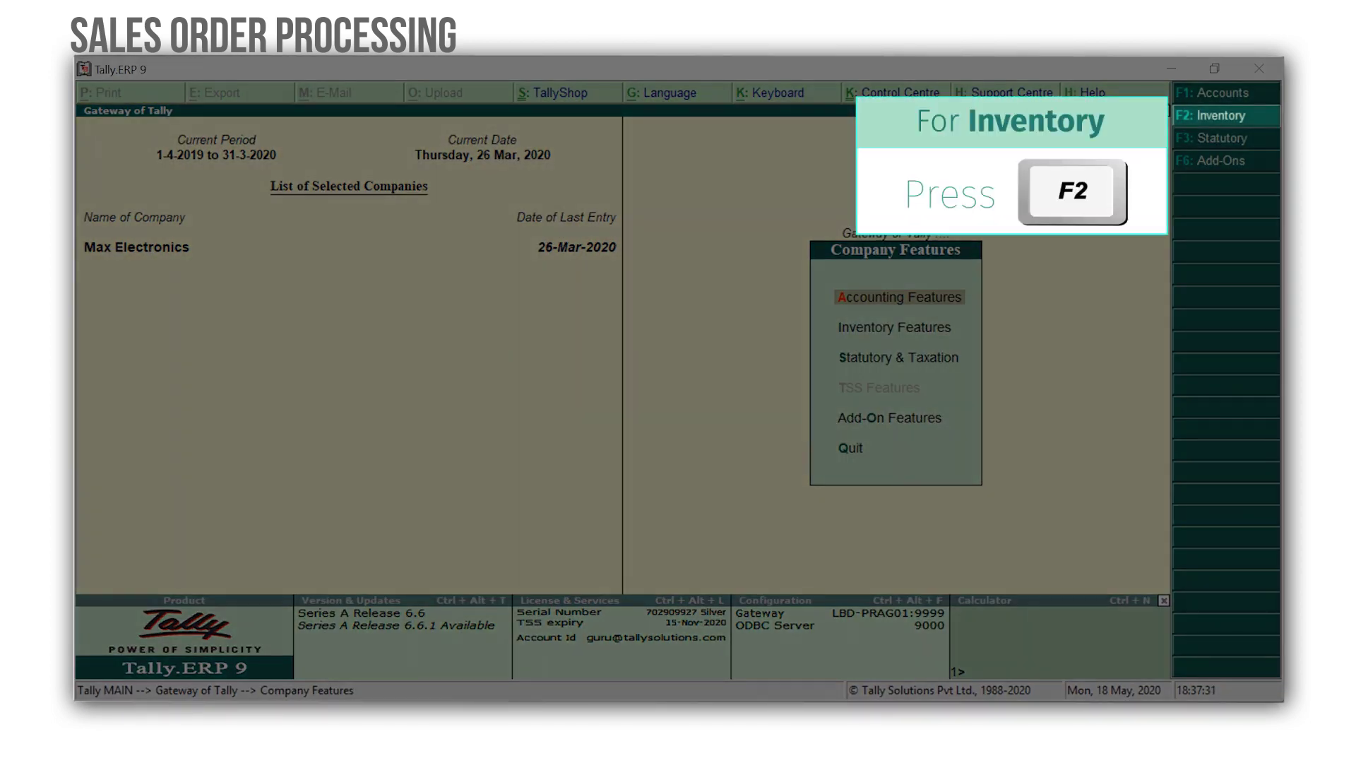
key(F2)
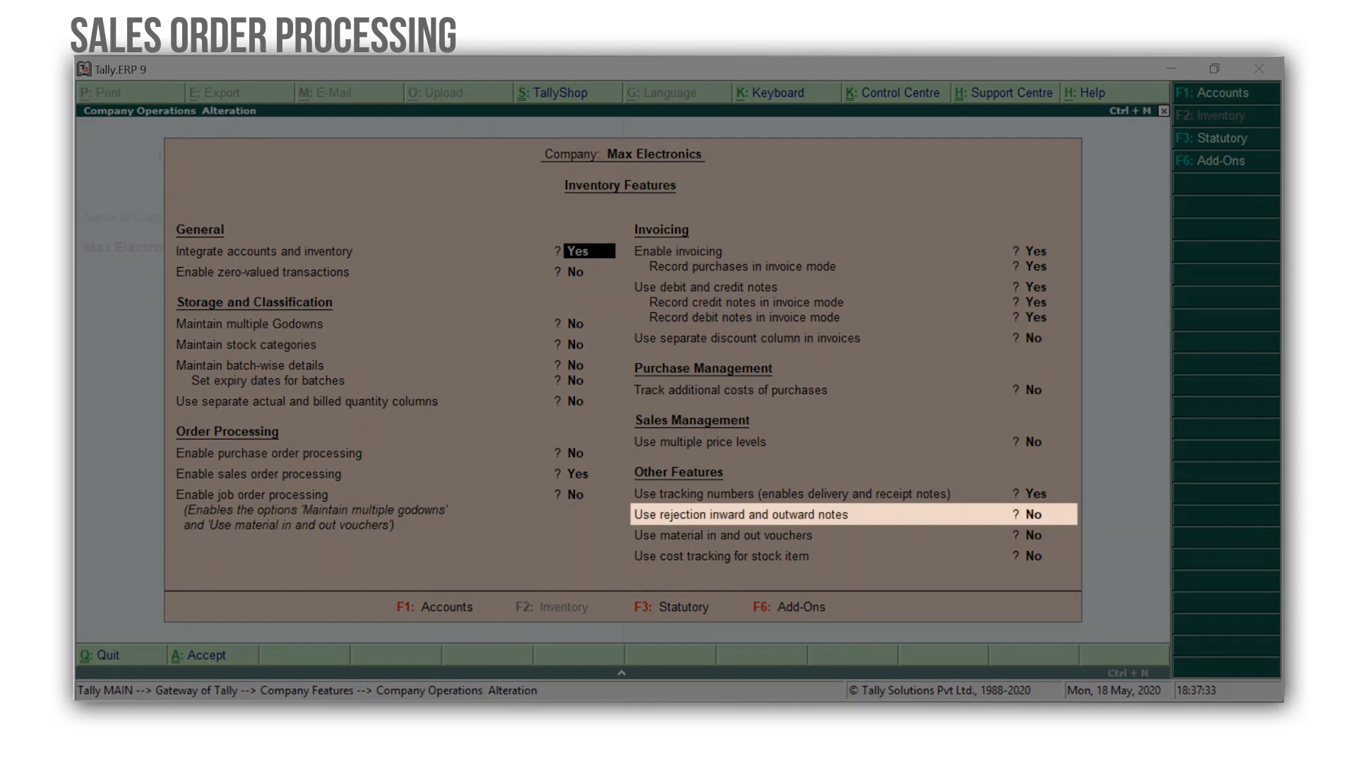
key(Down)
key(Down)
key(Down)
key(Down)
key(Down)
key(Down)
key(Down)
key(Down)
key(Down)
key(Down)
key(Down)
key(Down)
key(Down)
key(Down)
key(Down)
key(Down)
key(Down)
key(Down)
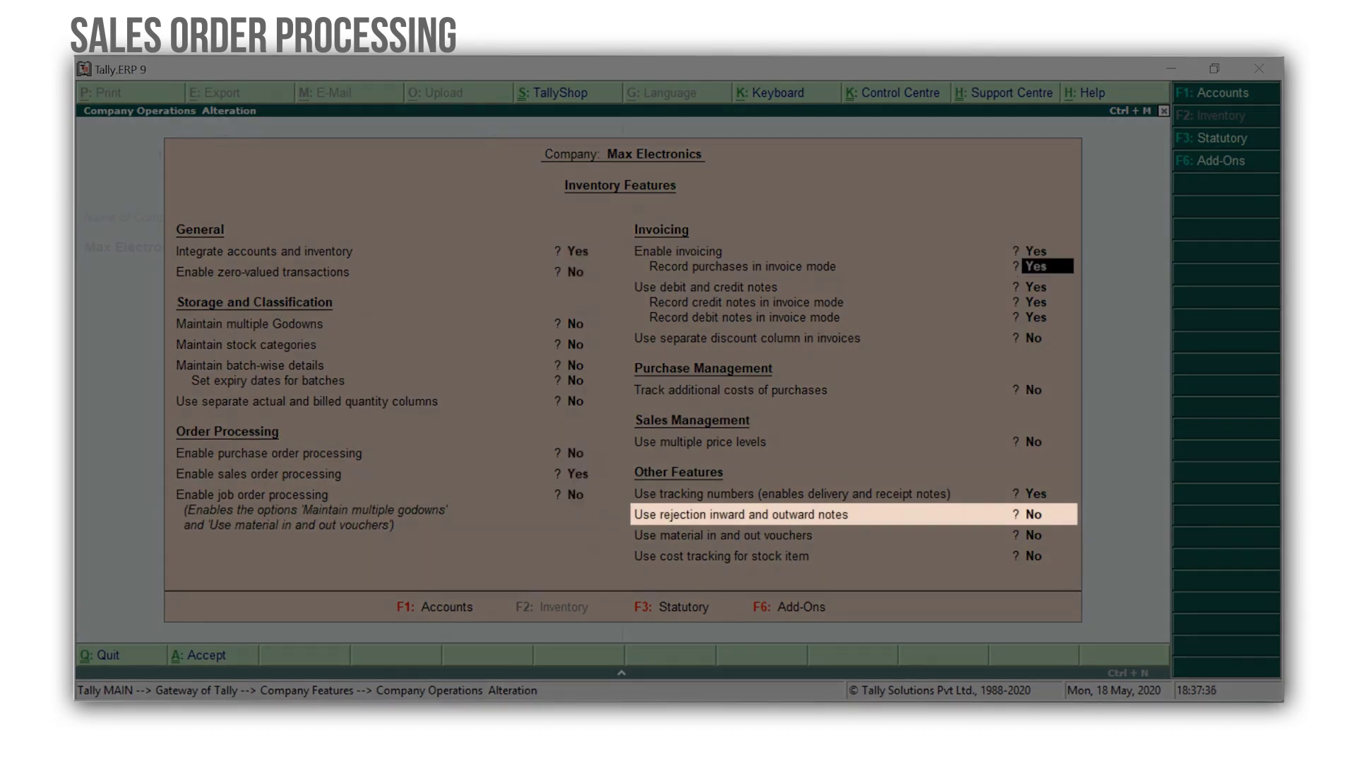
key(Down)
key(y)
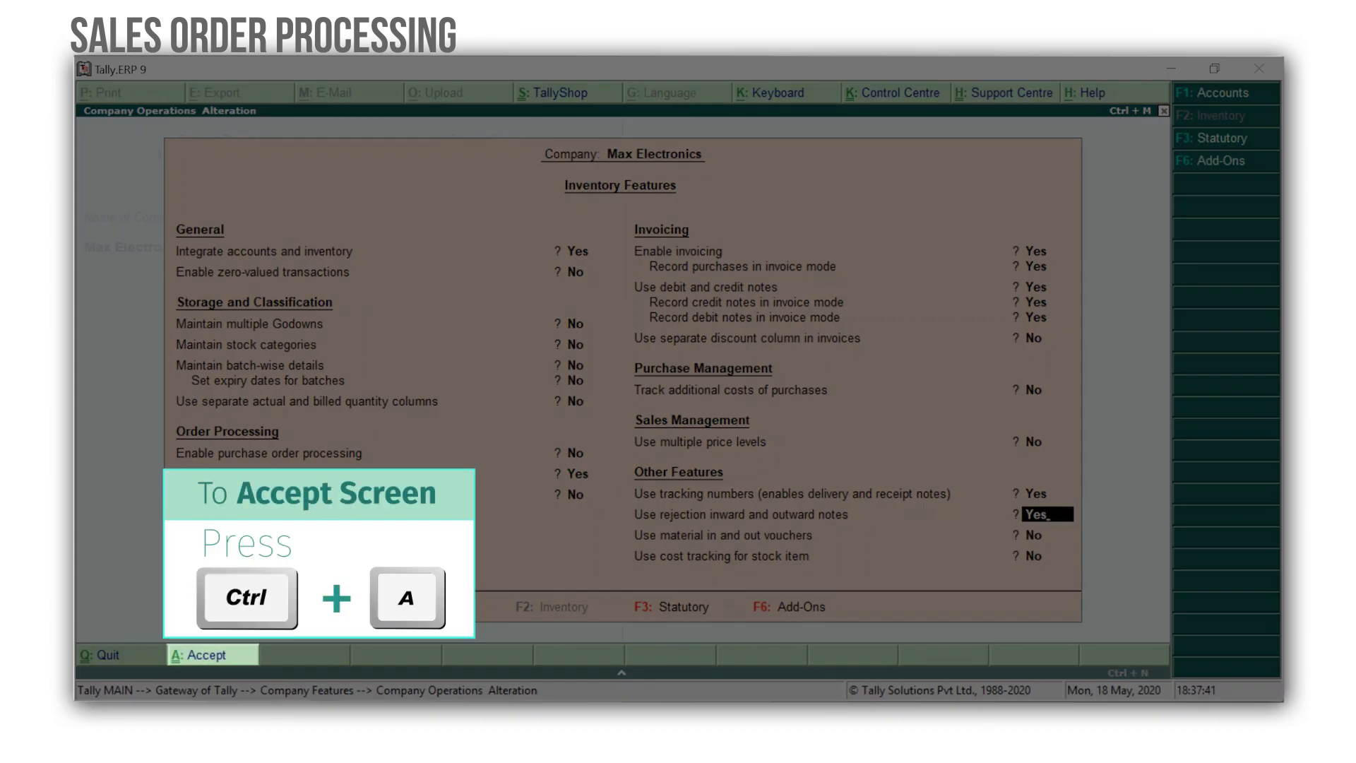
key(ctrl+a)
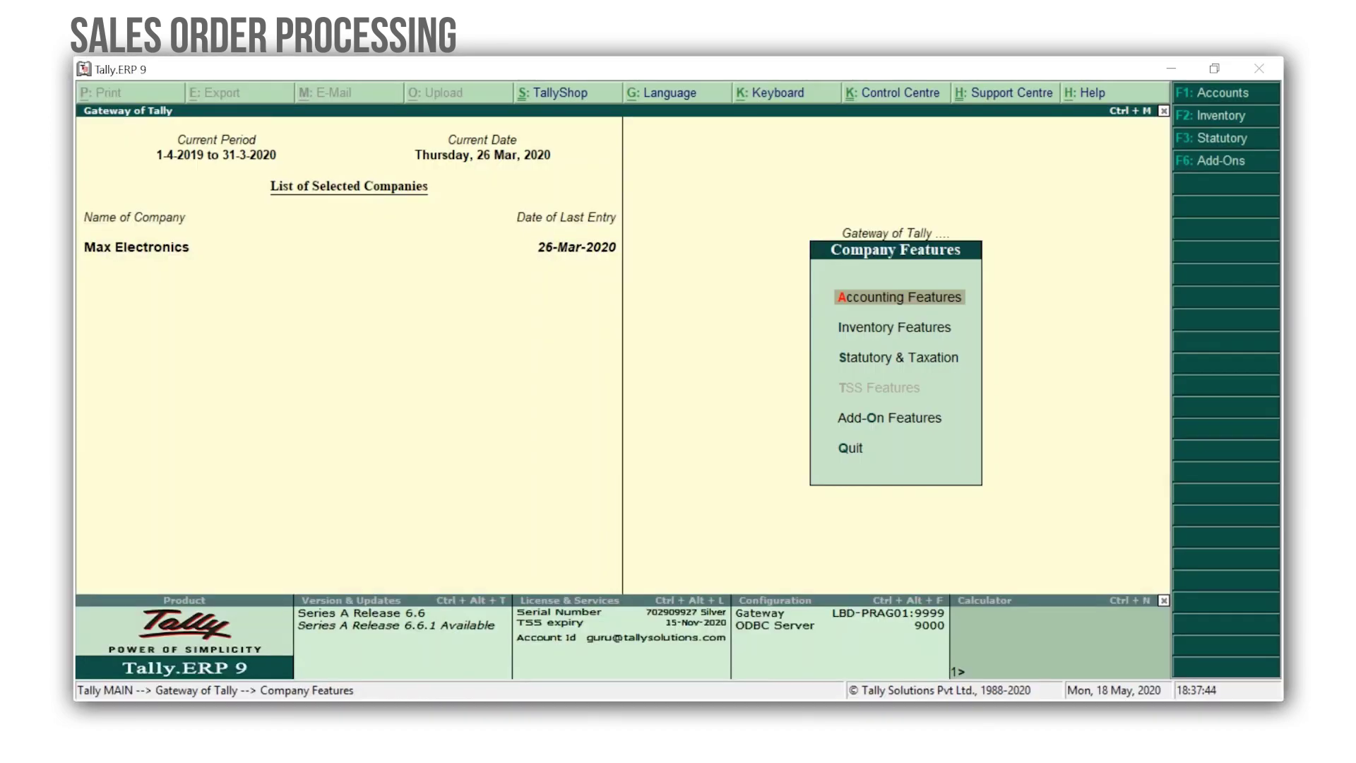
key(Escape)
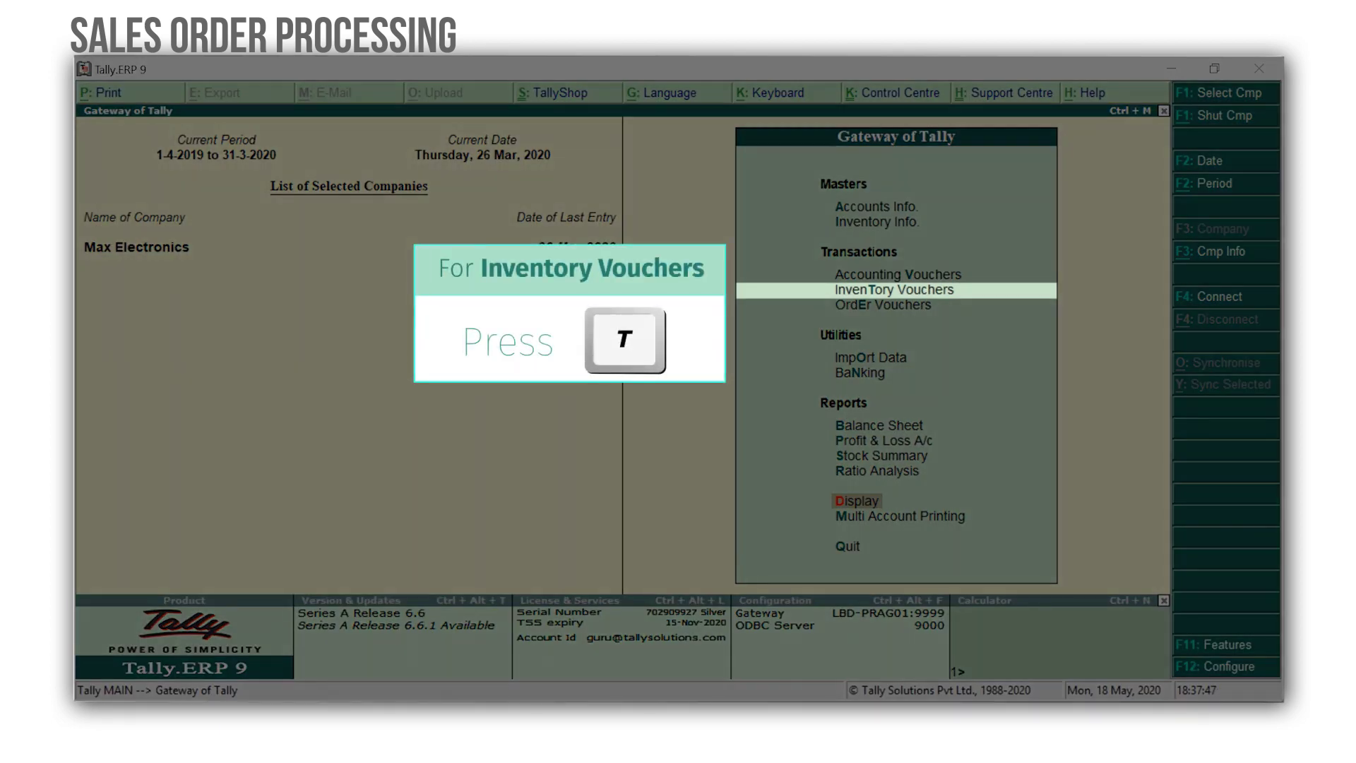
Step: Start a Rejections In voucher dated 27-3-2020 with Hi-Tech Computer World as ledger
key(t)
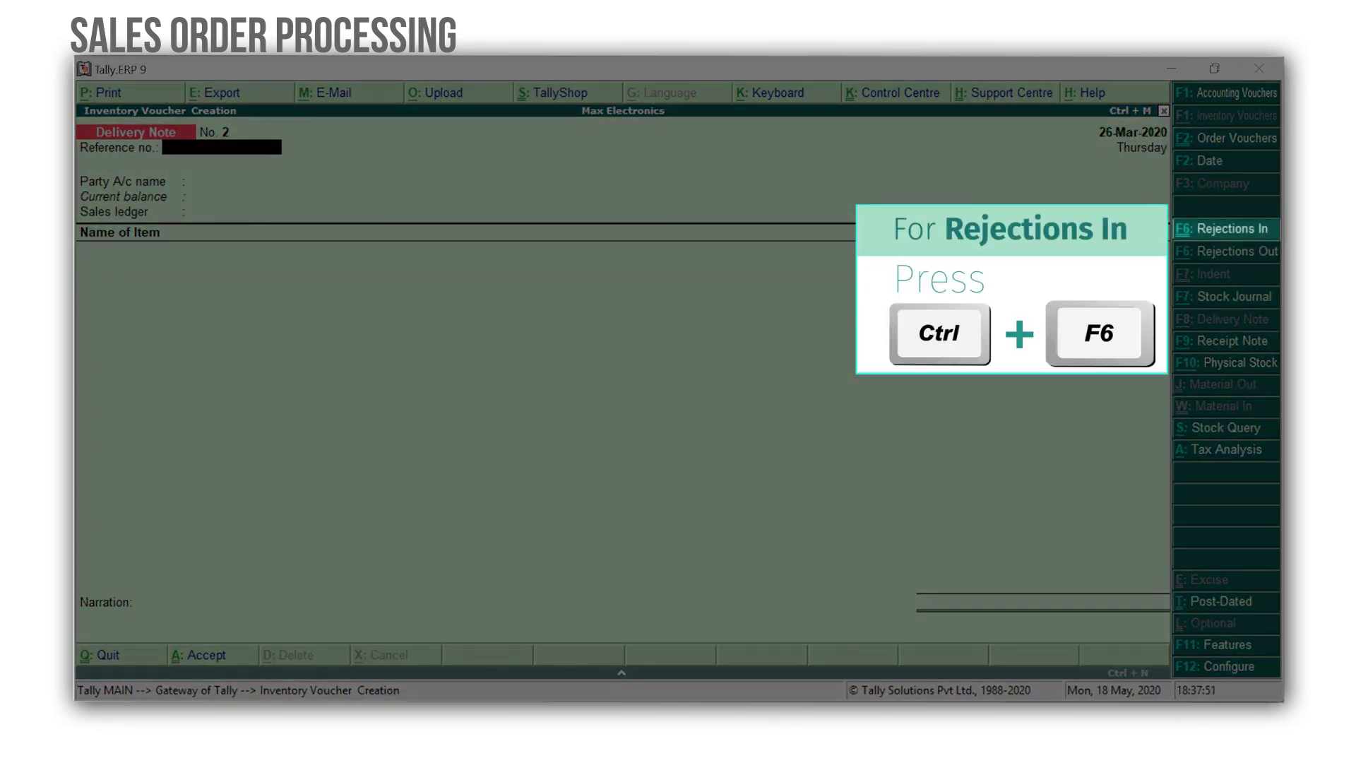
key(ctrl+F6)
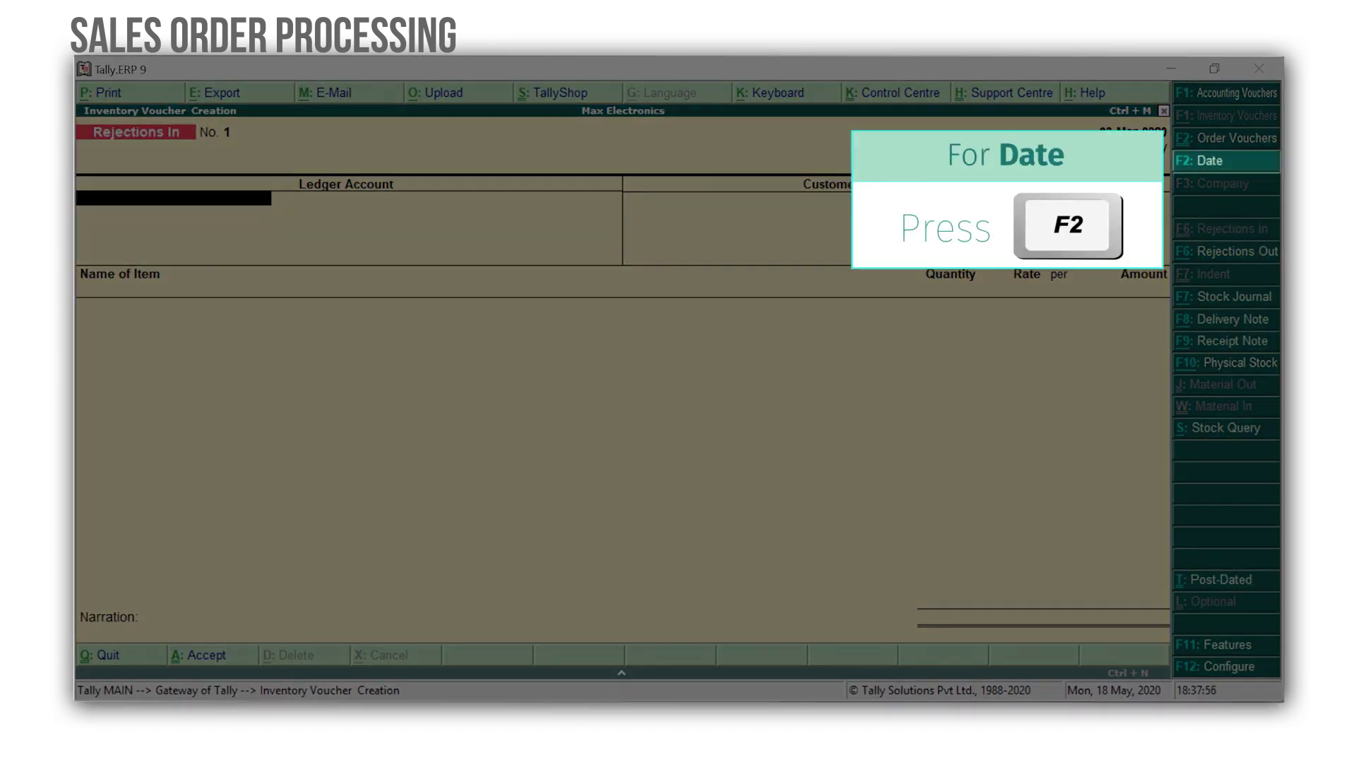
key(F2)
key(Return)
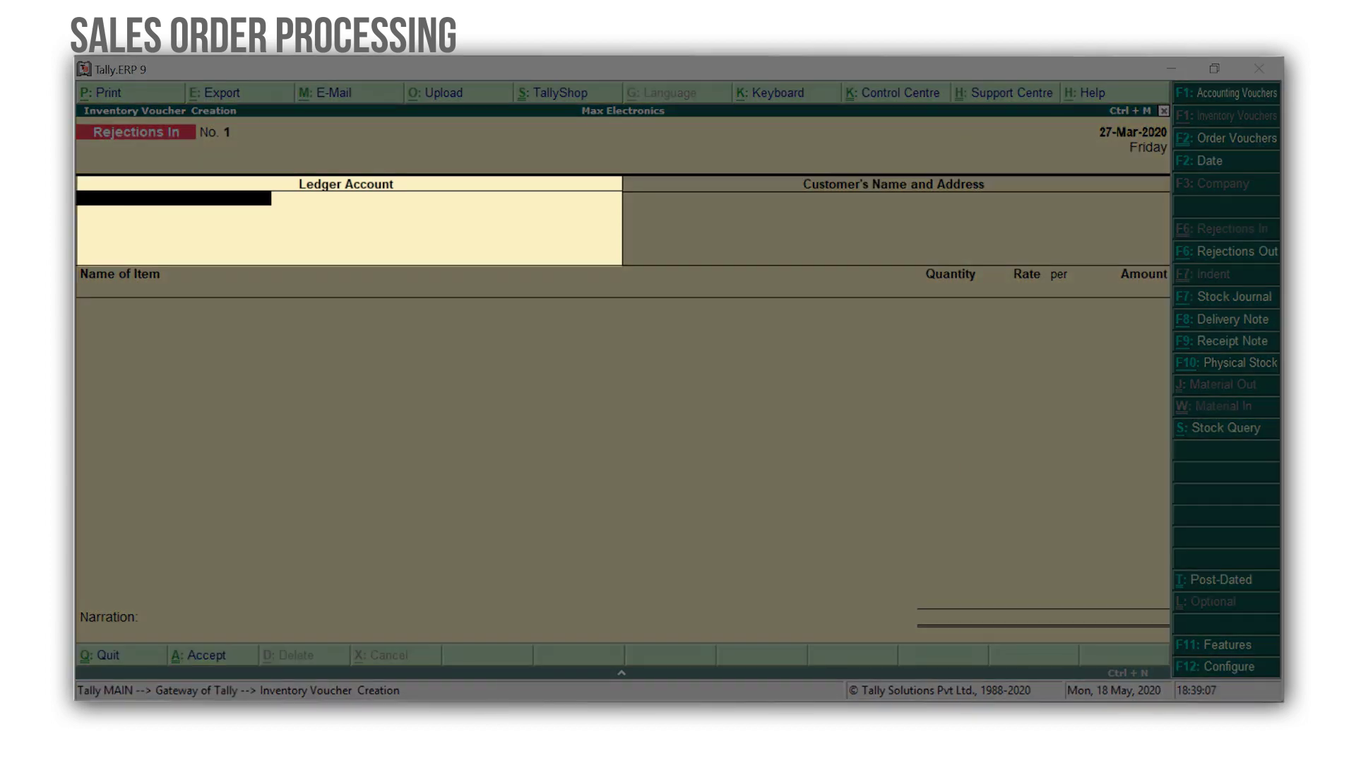
text(Hi-Tech Computer World)
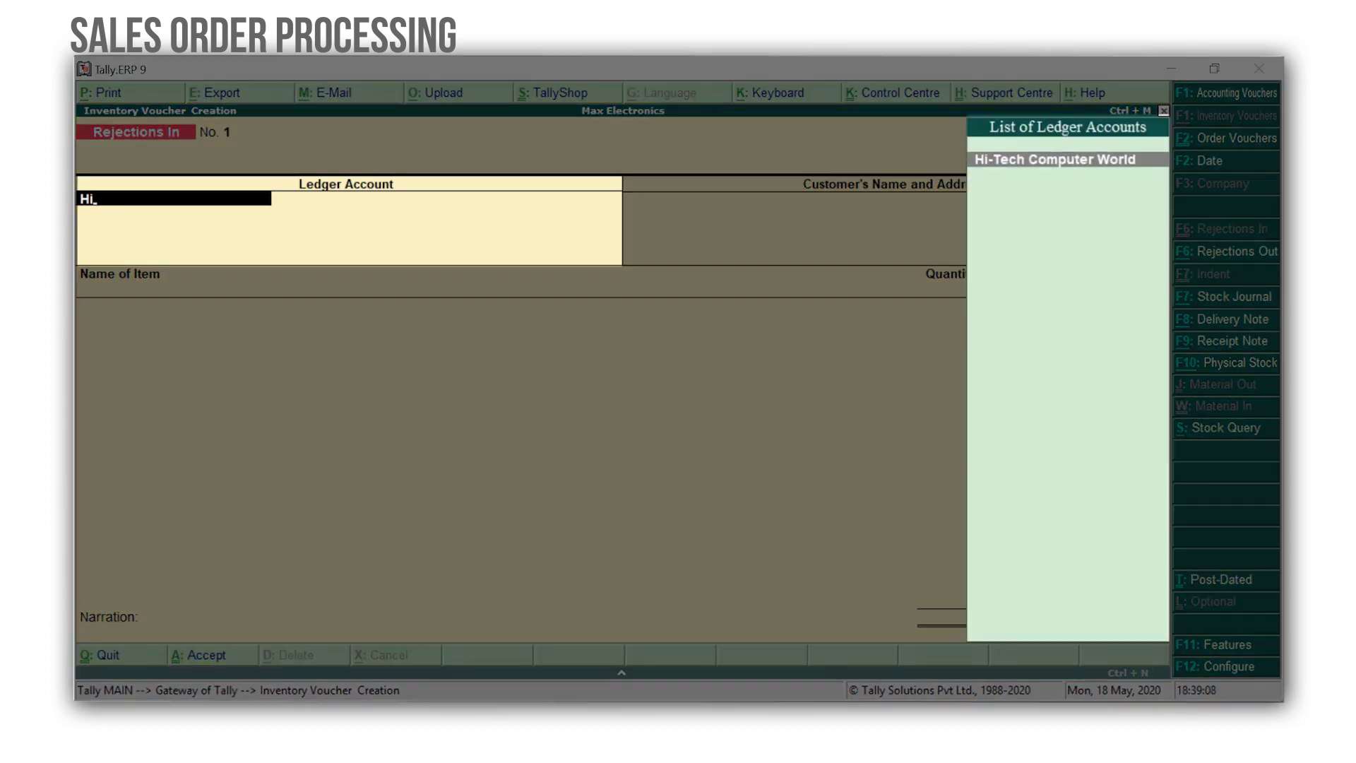
key(Return)
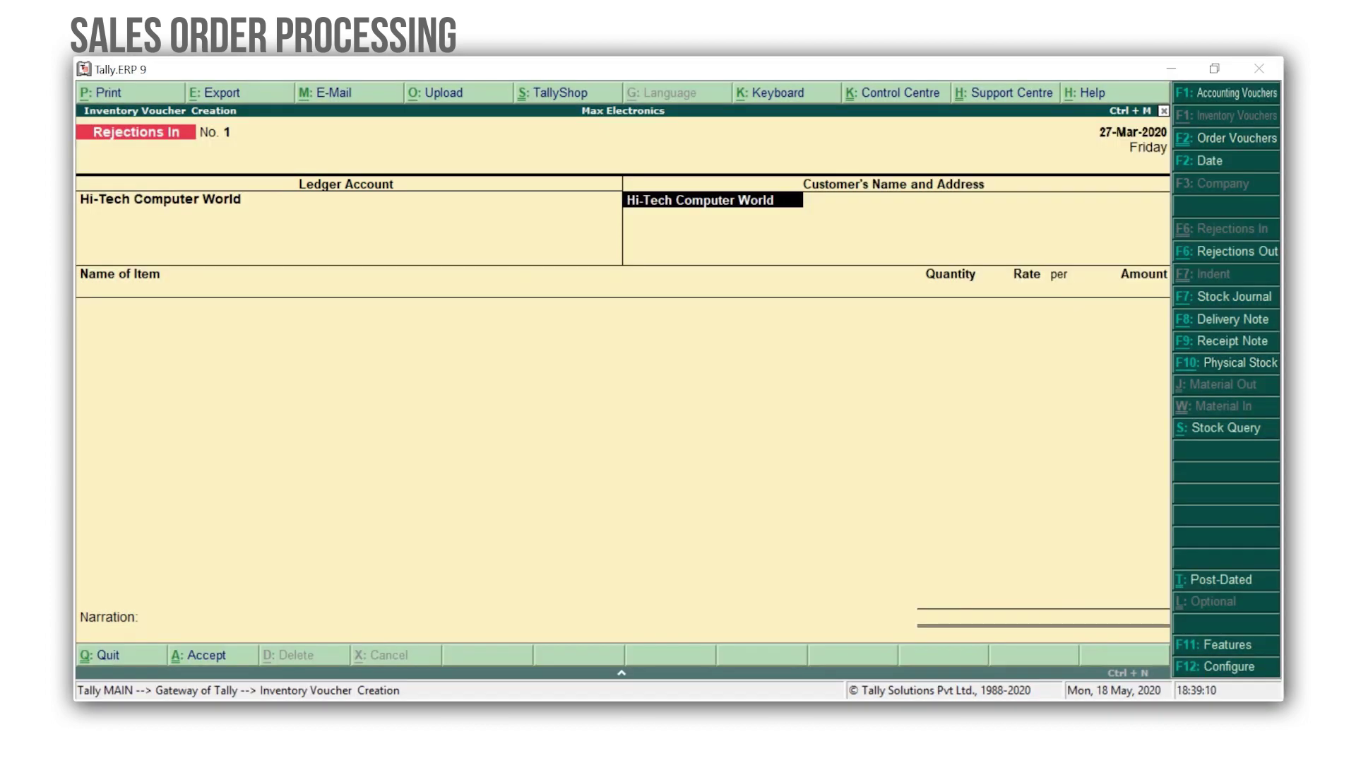
key(Return)
key(Return)
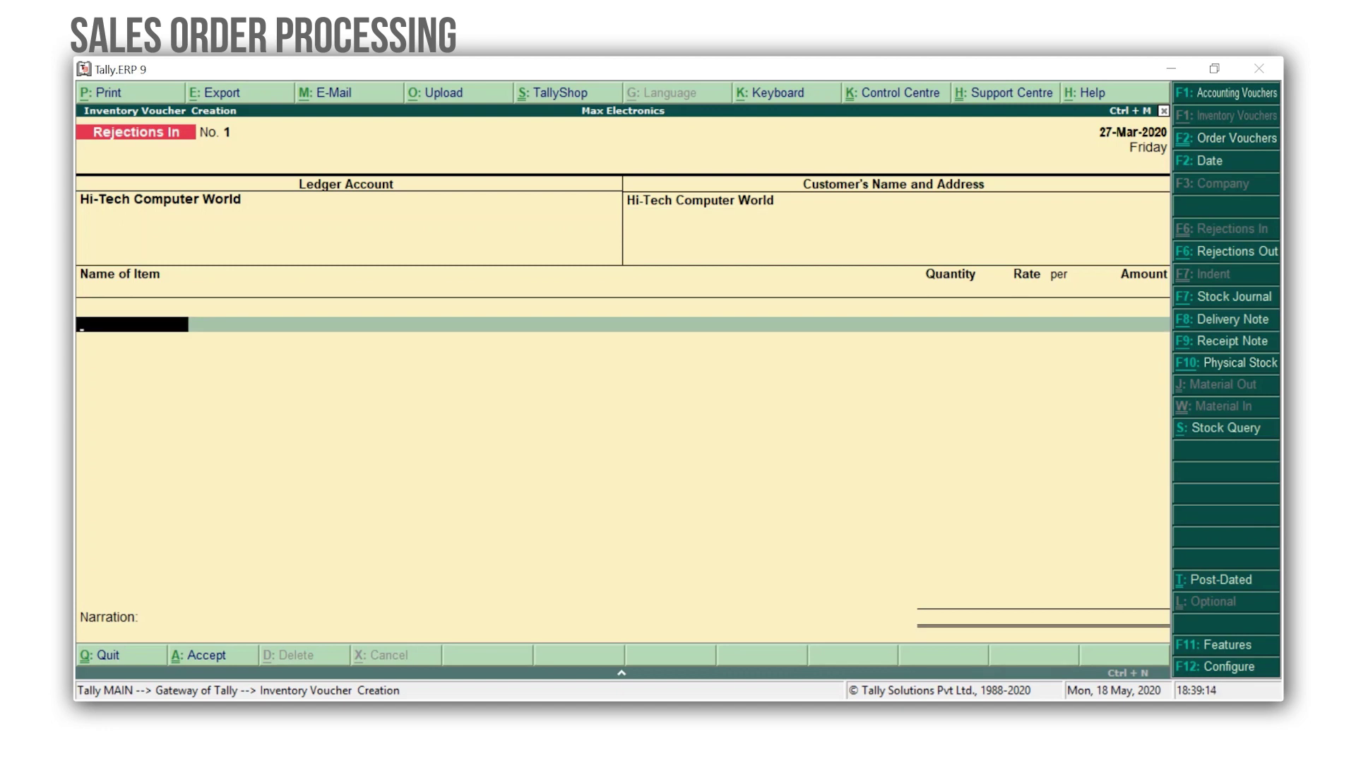
Step: Record 2 returned Dell 17 Inch Monitors under tracking number 1, save, and quit to the Gateway
text(Del)
key(Return)
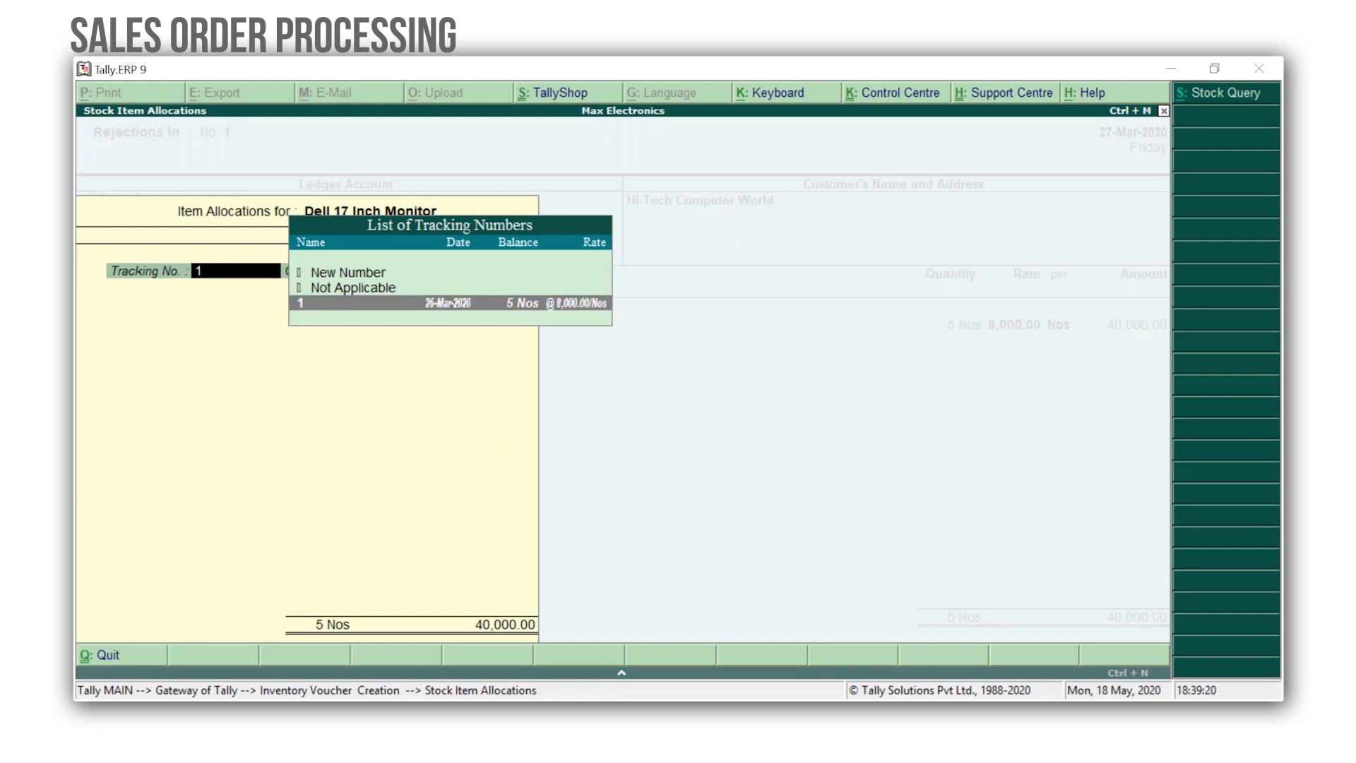
key(Return)
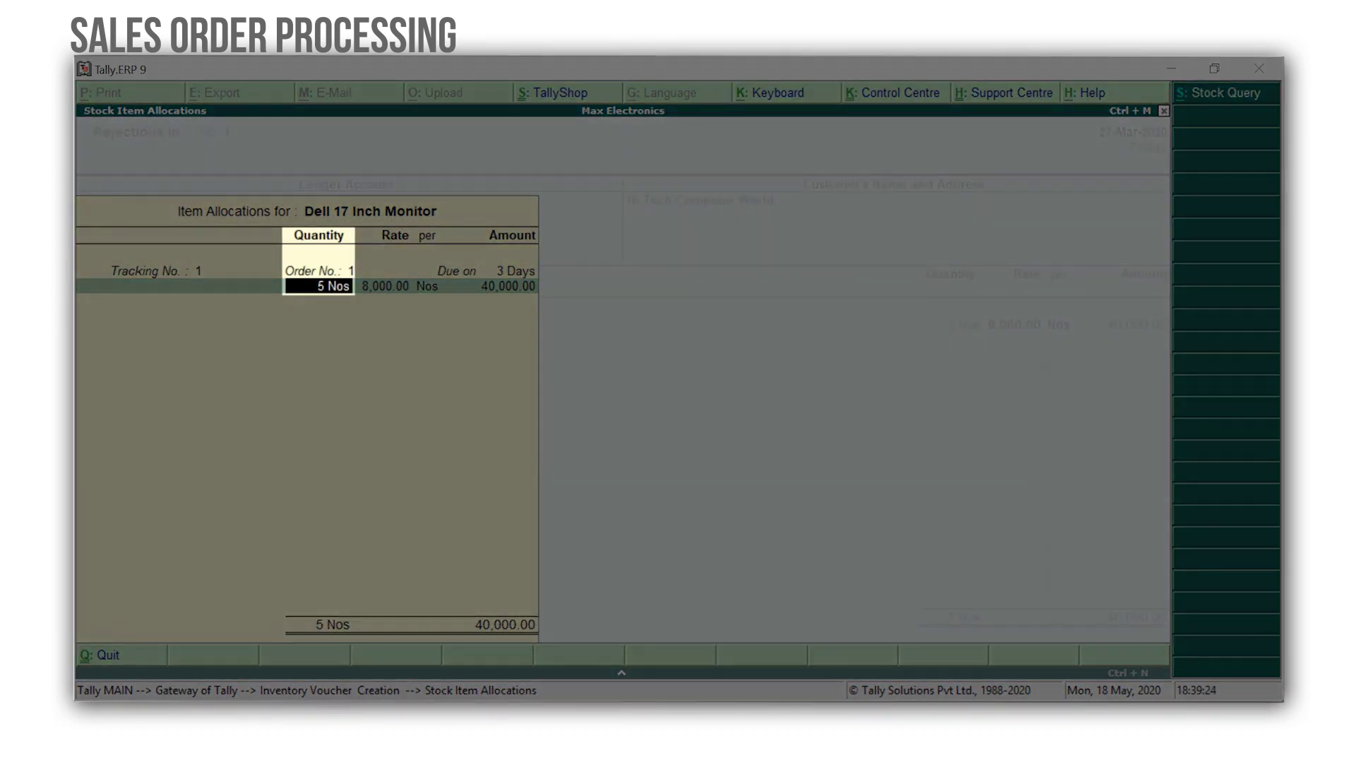
text(2)
key(Return)
key(Return)
key(Return)
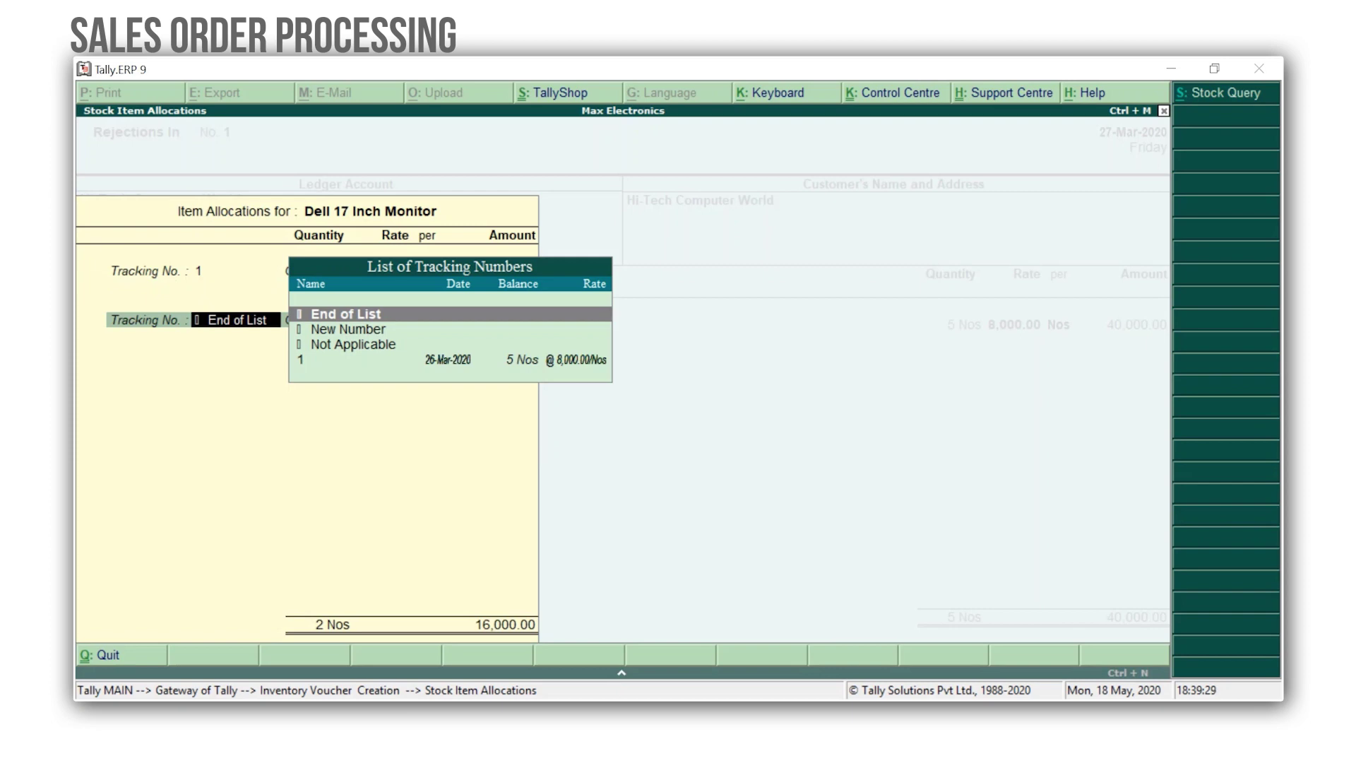
key(Return)
key(Return)
key(Return)
key(Return)
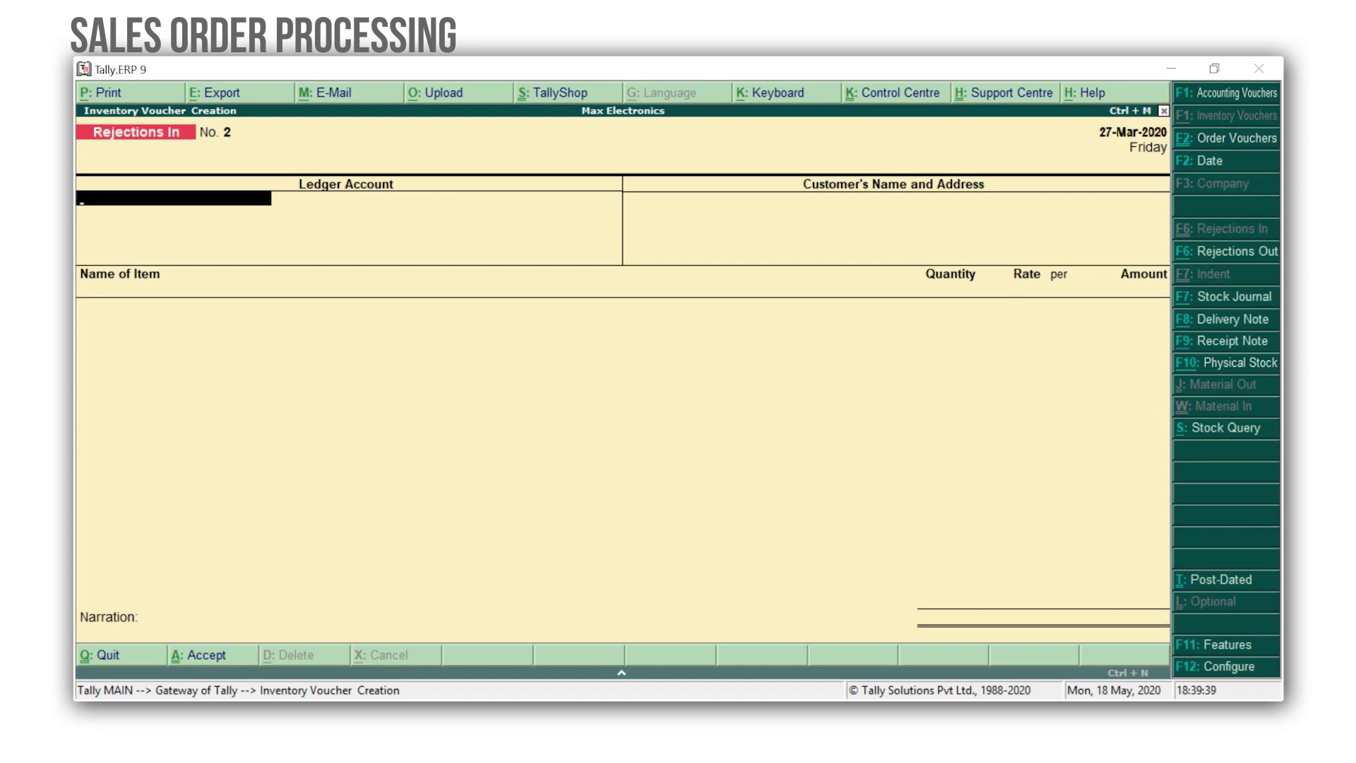
key(Escape)
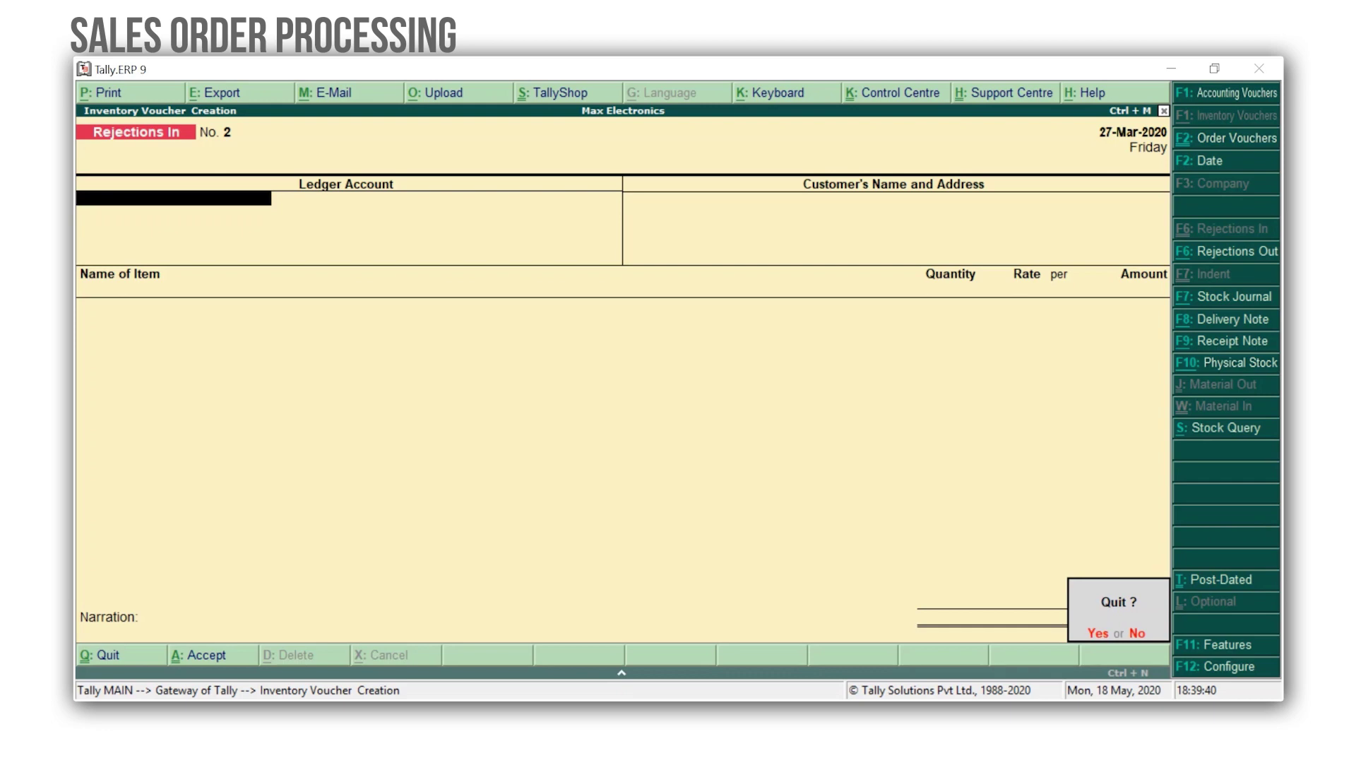
key(y)
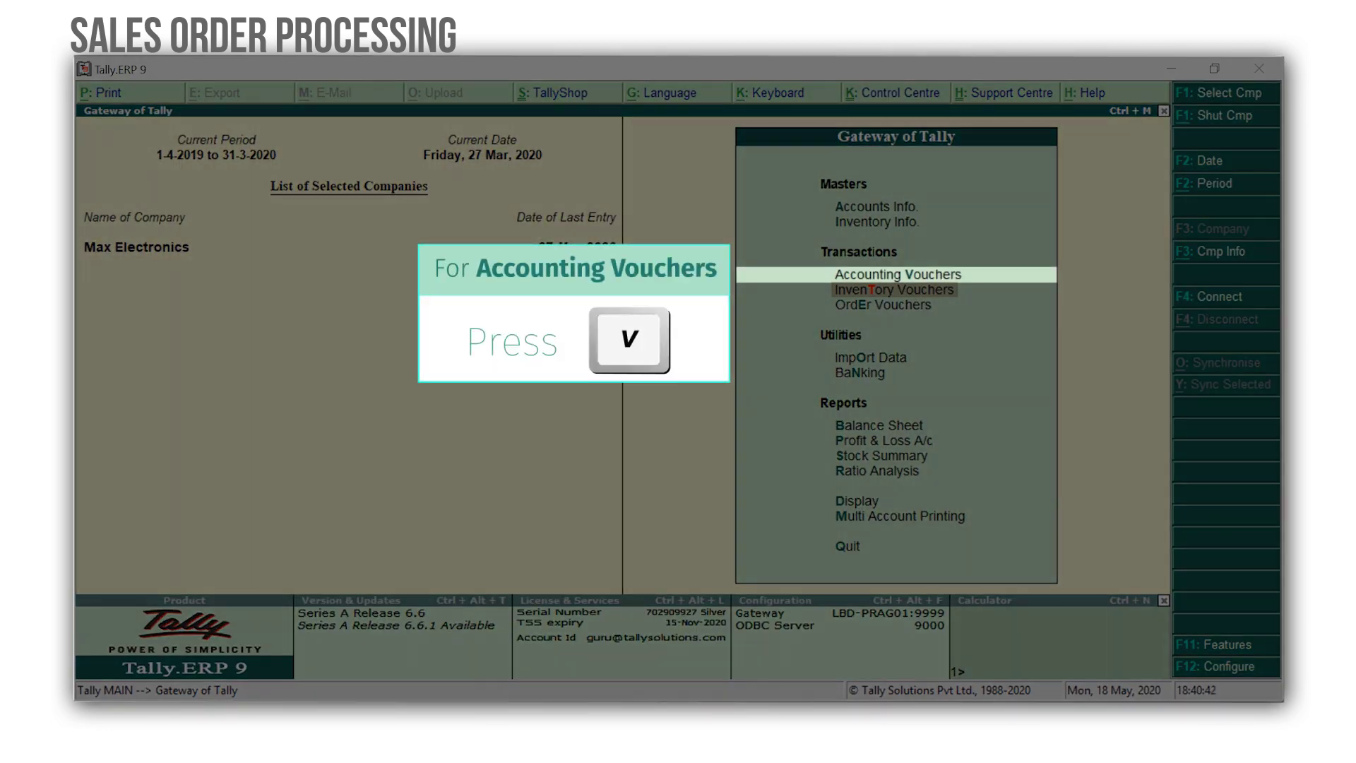
Step: Start a Sales voucher dated 28-Mar-2020 with Hi-Tech Computer World as the party
key(v)
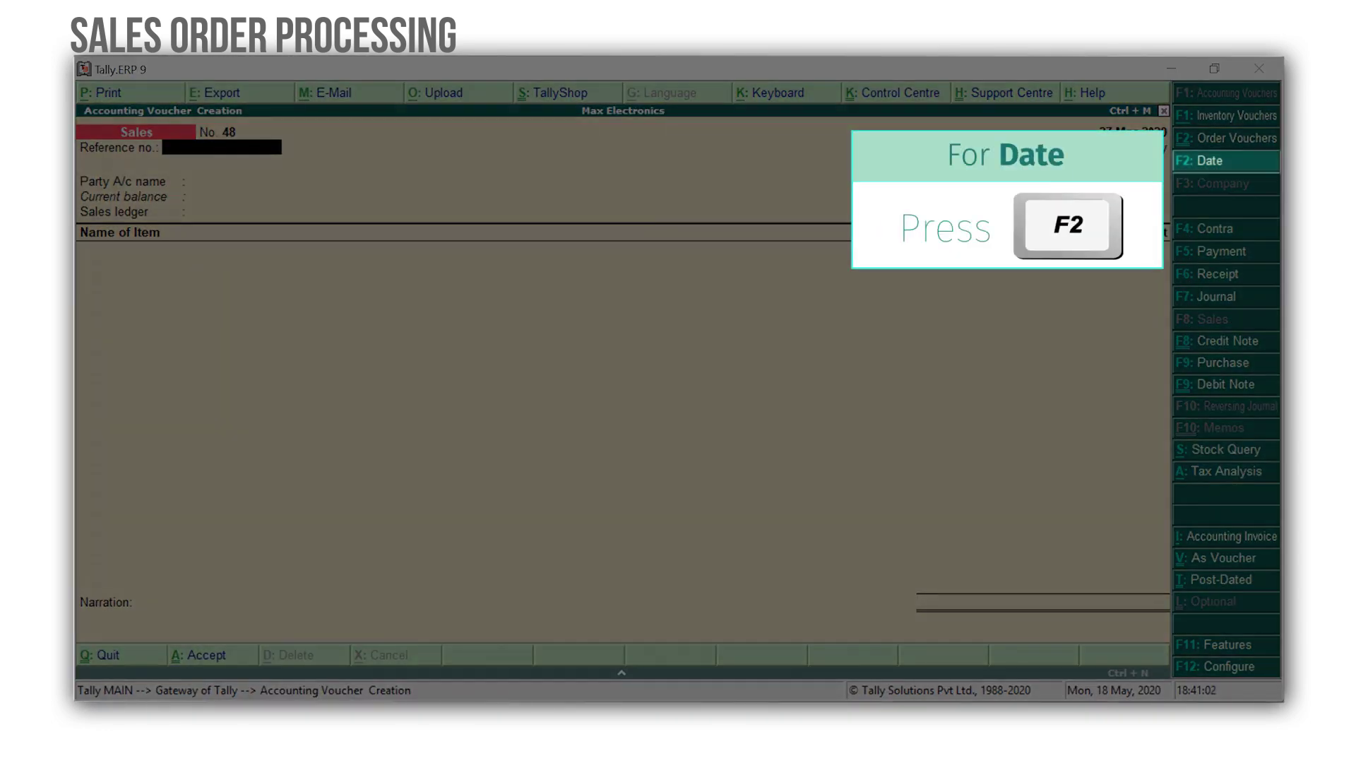
key(F2)
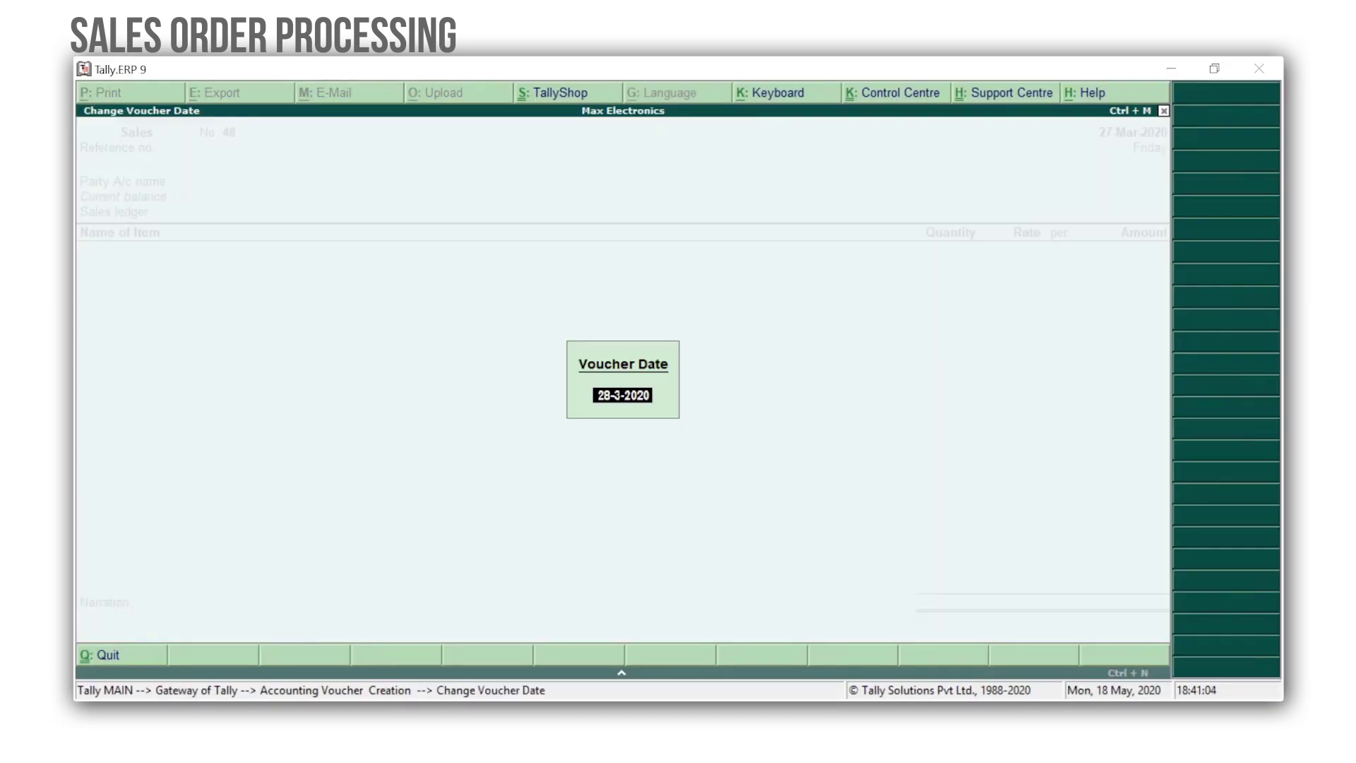
key(Return)
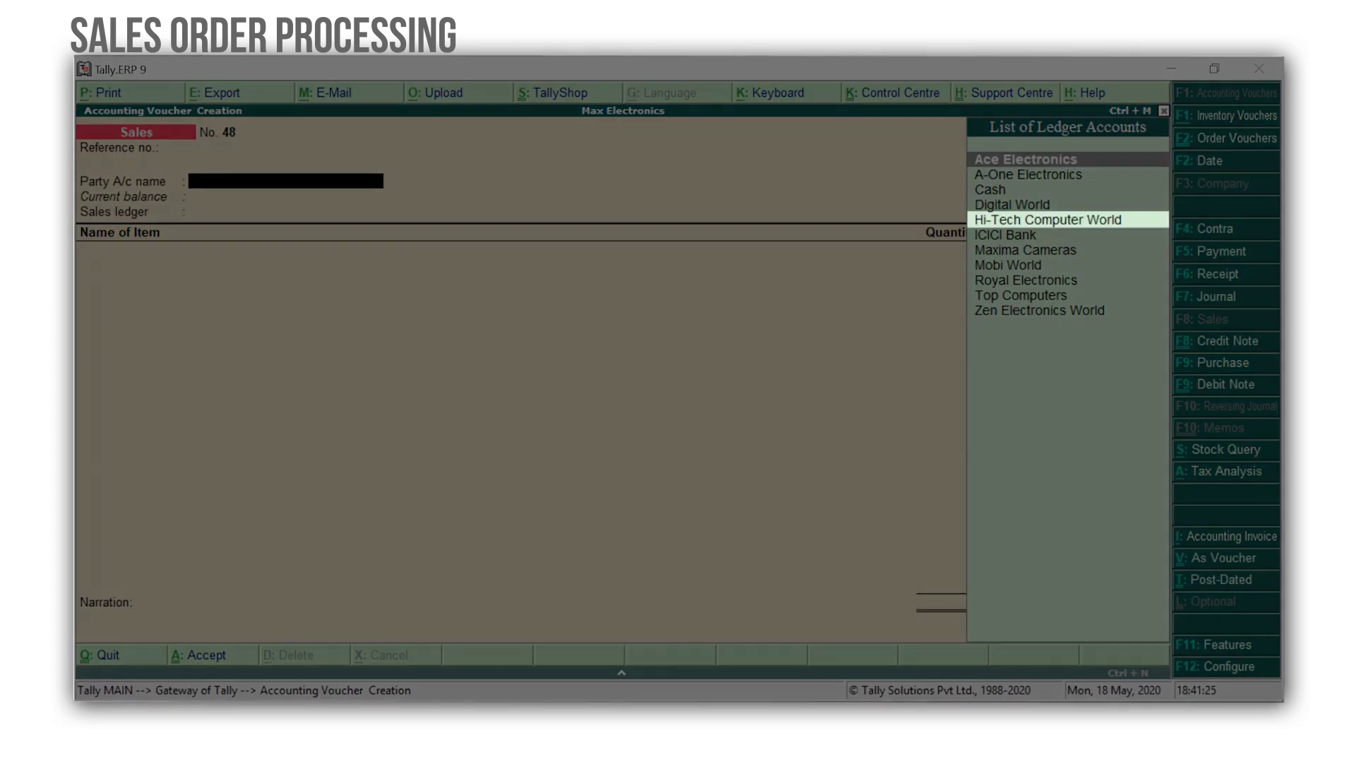
key(Down)
key(Down)
key(Down)
key(Down)
key(Return)
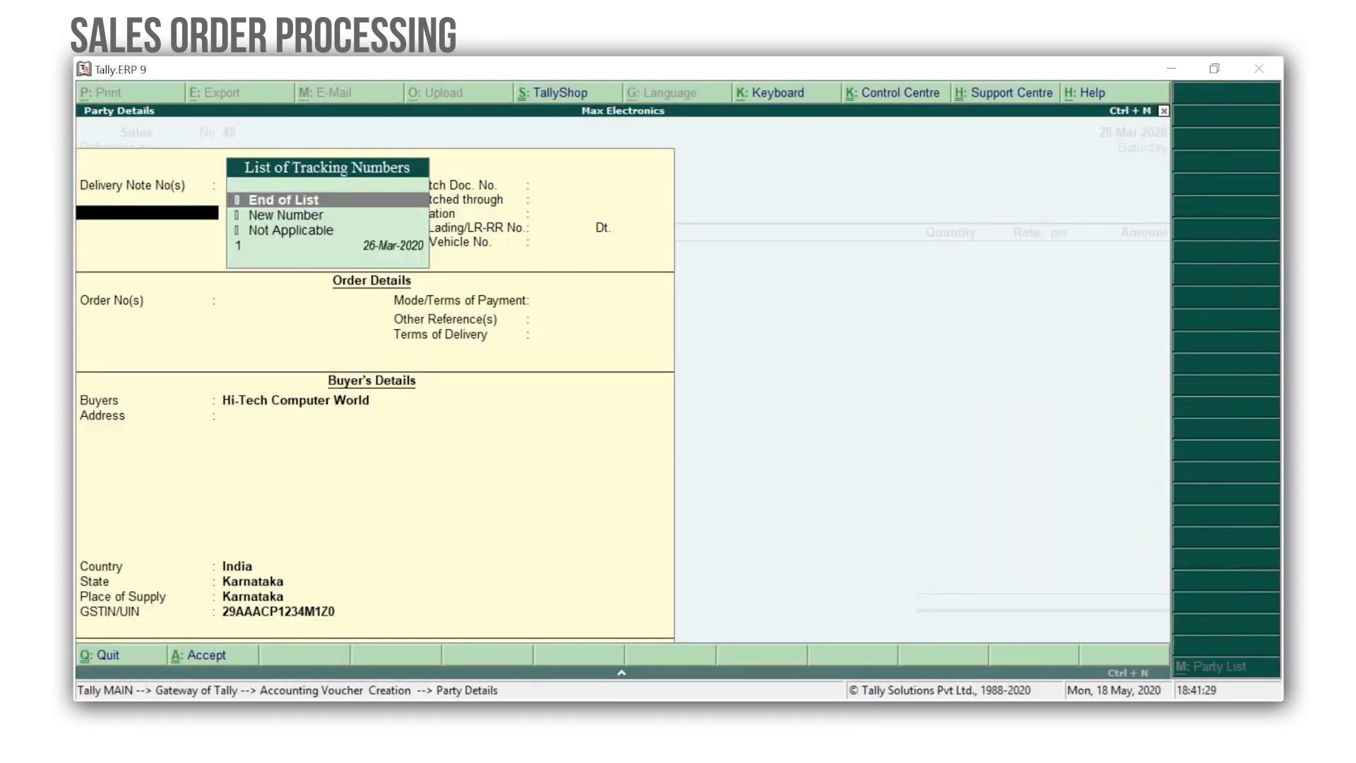
Step: Pull in delivery note tracking number 1 from 26-Mar-2020 and accept the party details
key(Down)
key(Down)
key(Down)
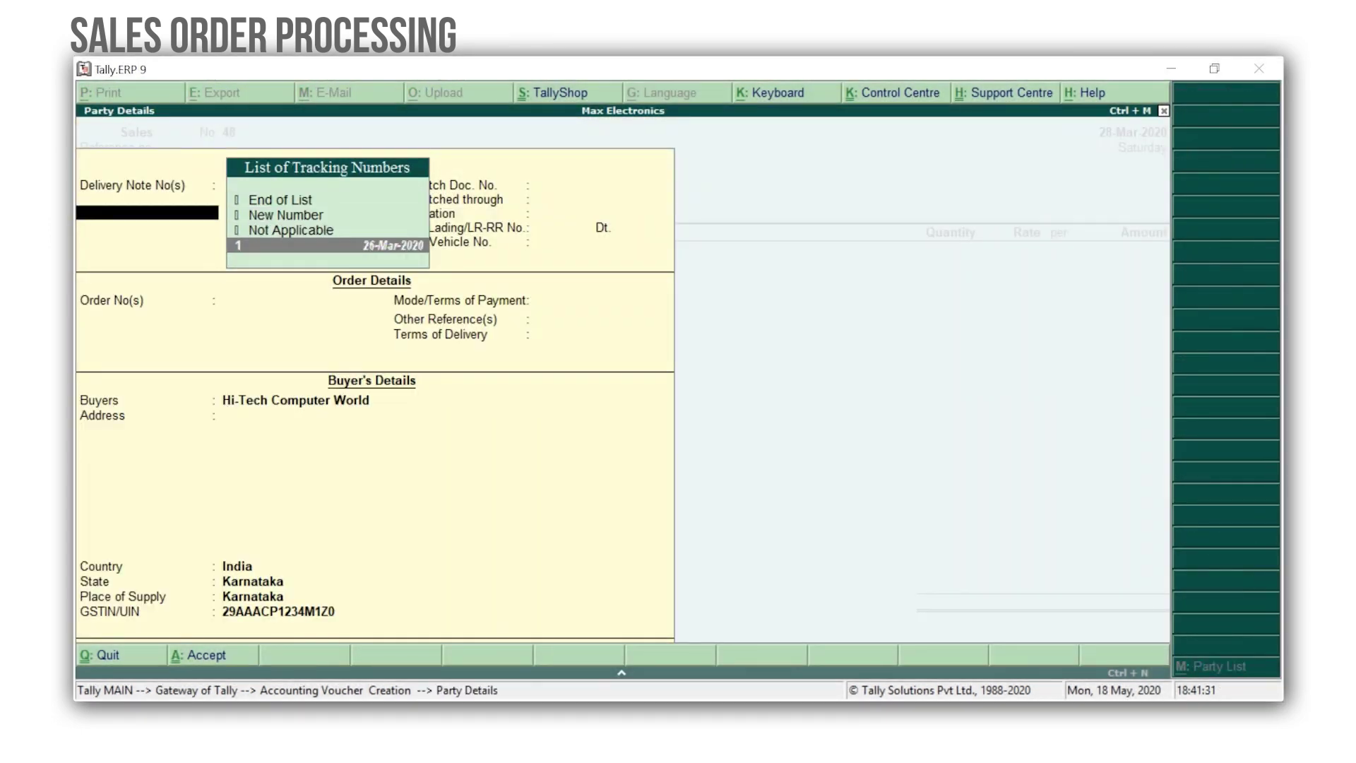
key(Return)
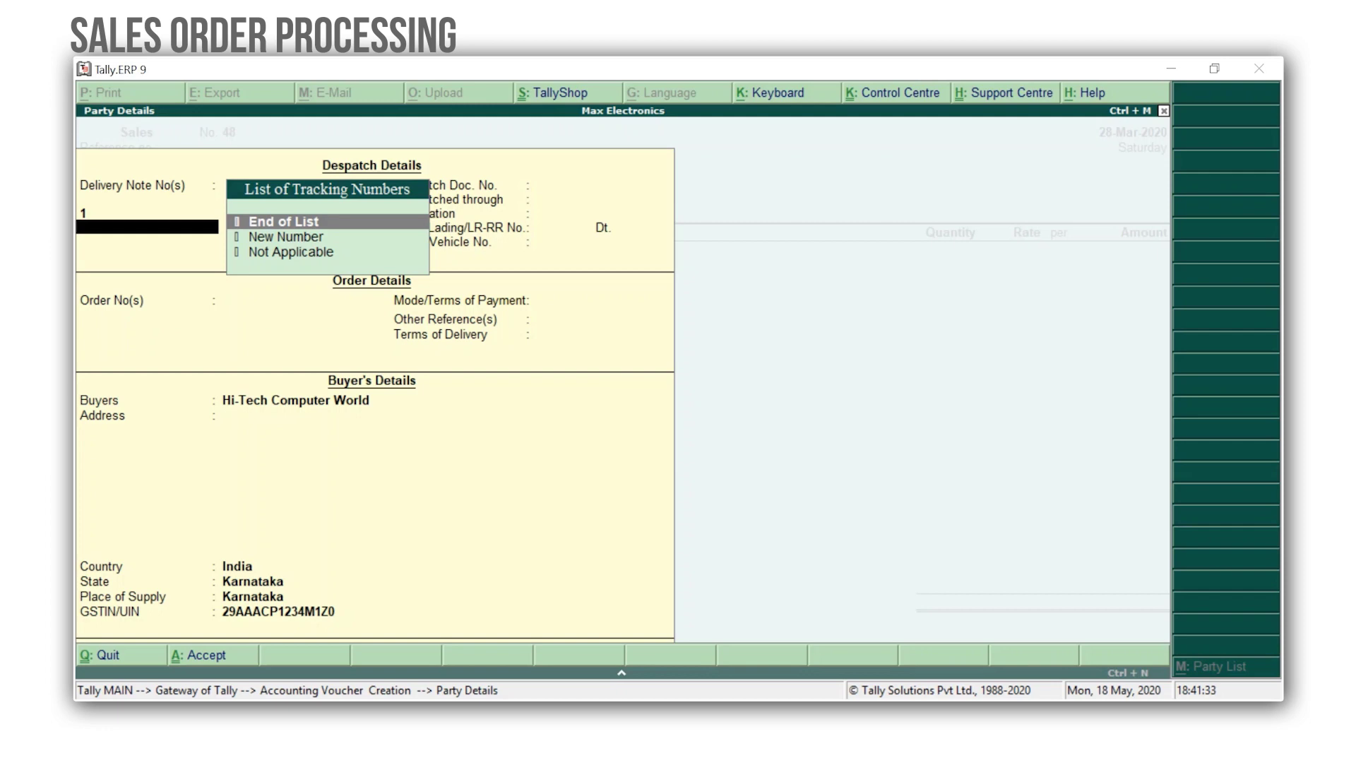
key(Return)
key(ctrl+a)
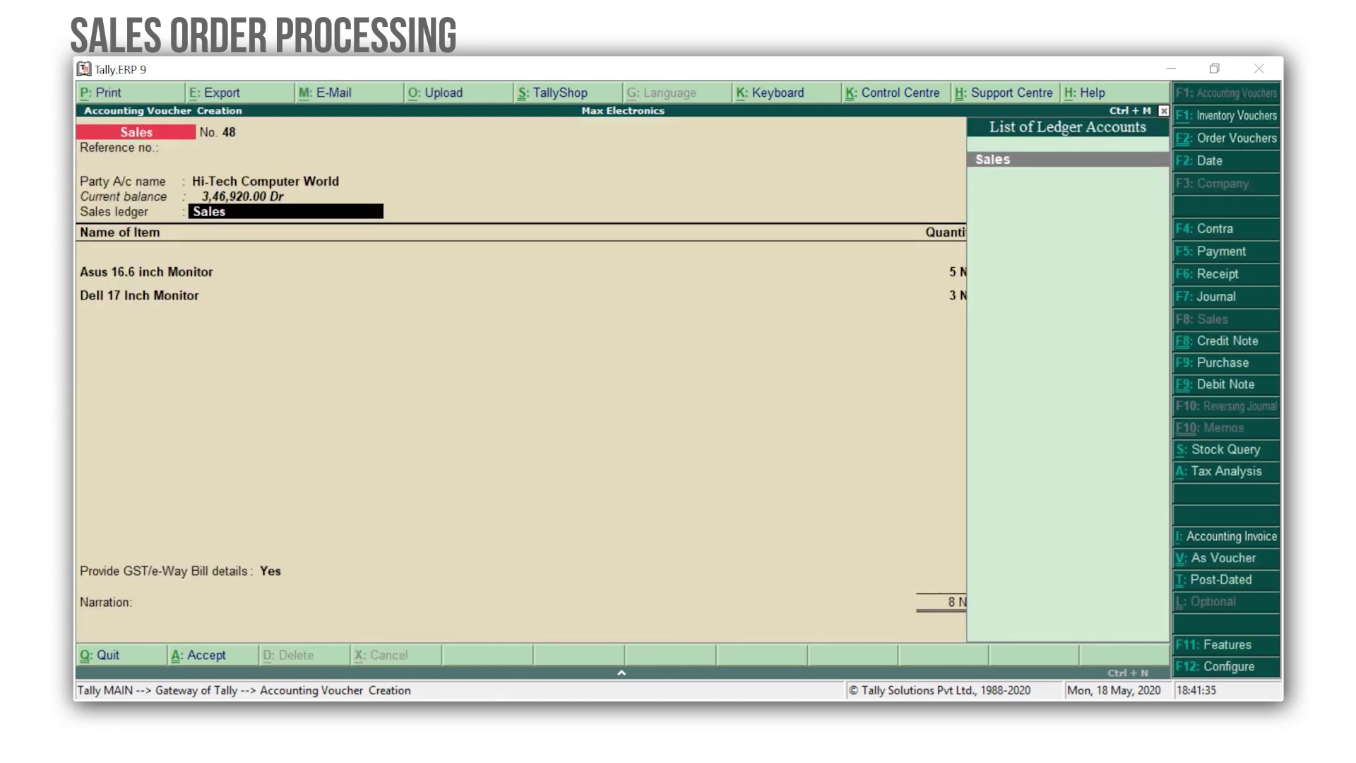
Step: Keep the Sales ledger and link the Asus and Dell monitors to tracking number 1
key(Return)
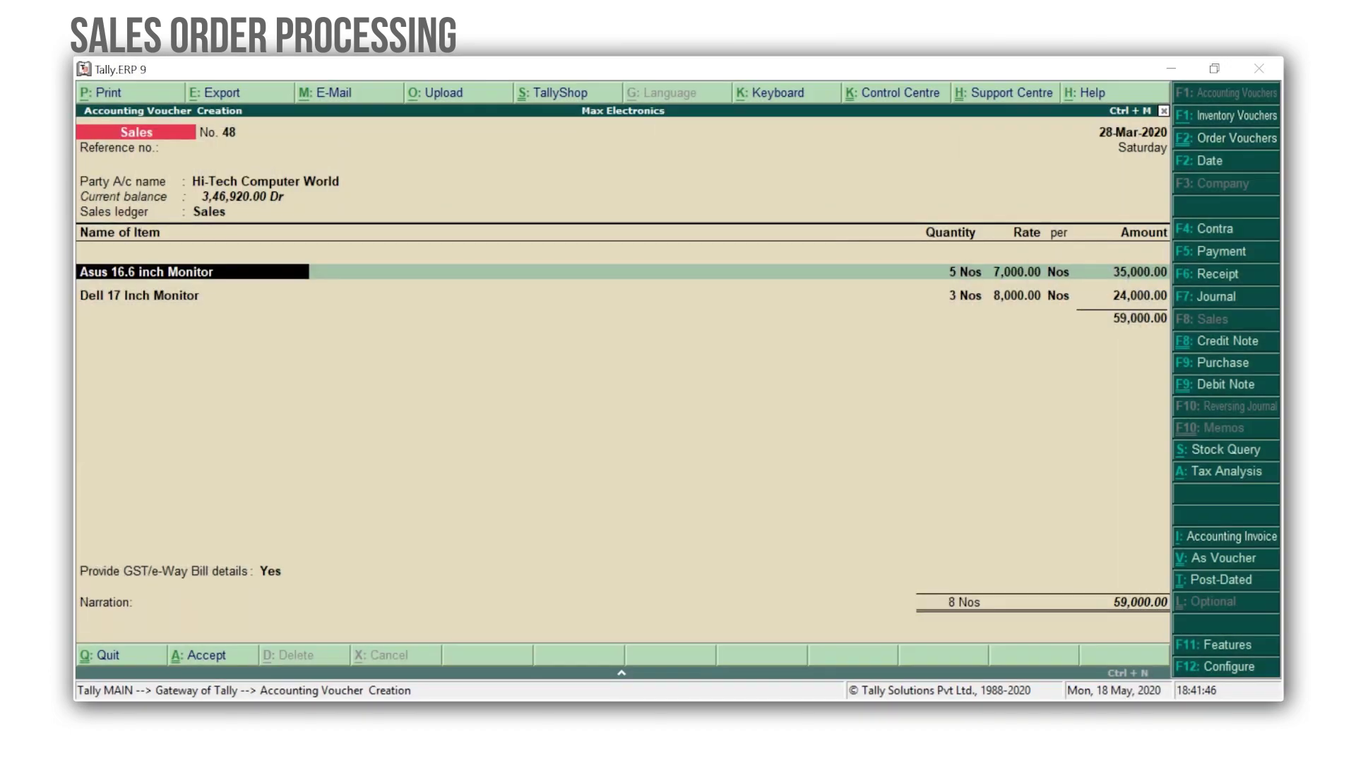
key(Return)
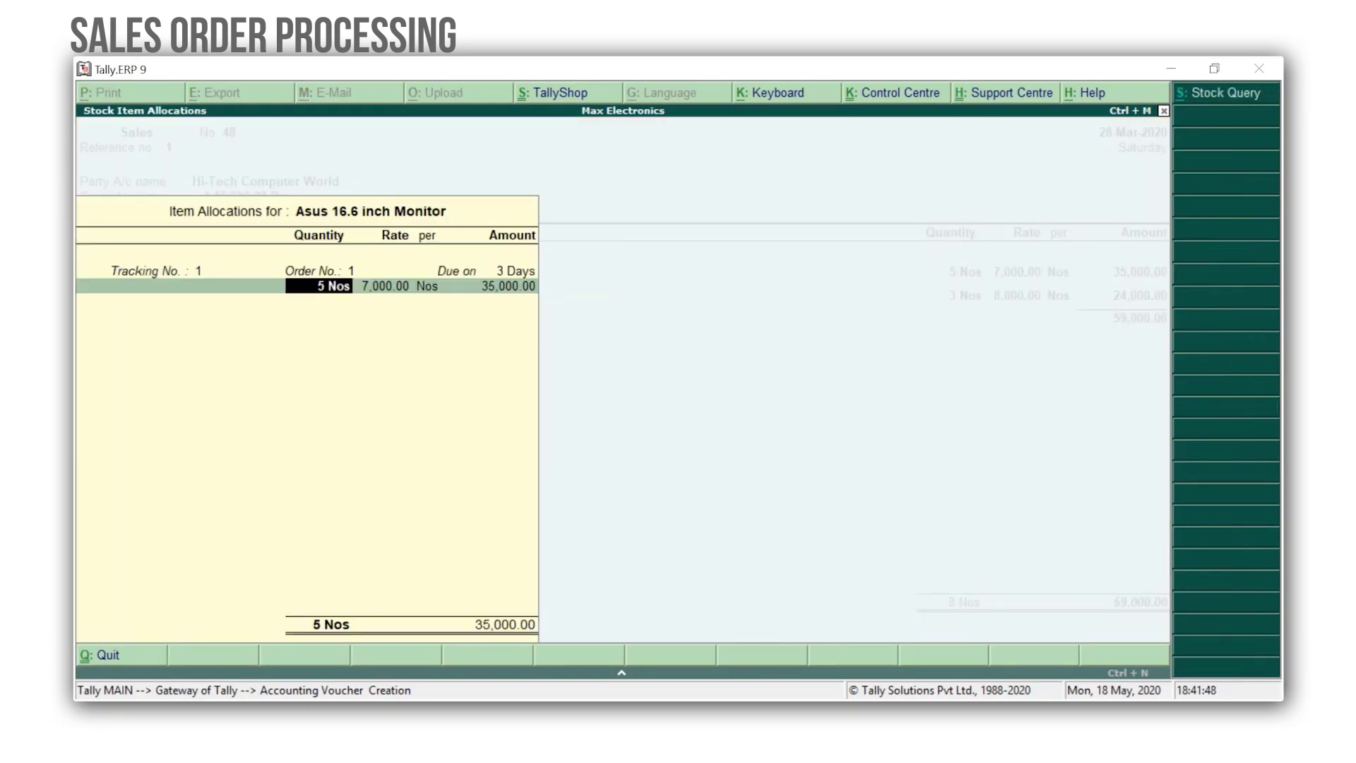
key(Return)
key(Return)
key(Return)
key(Return)
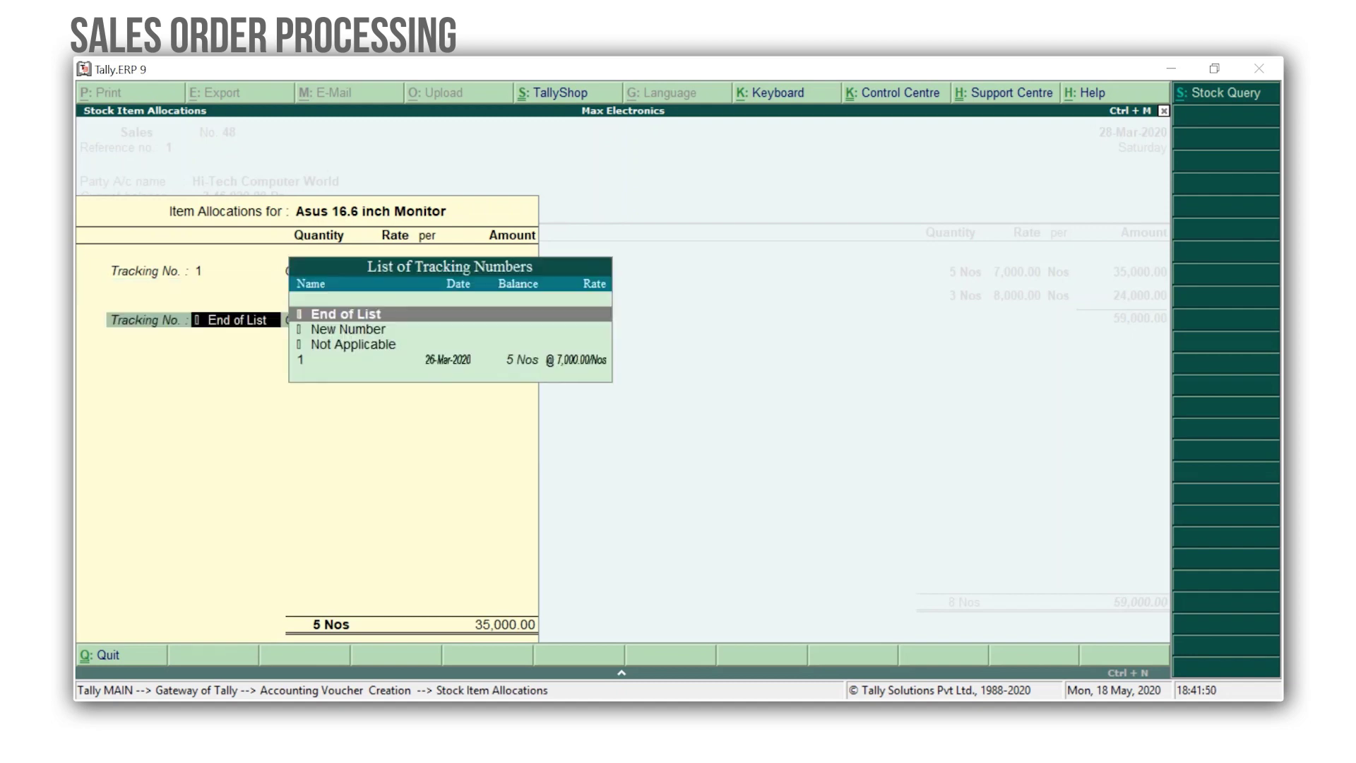
key(Return)
key(Return)
key(Return)
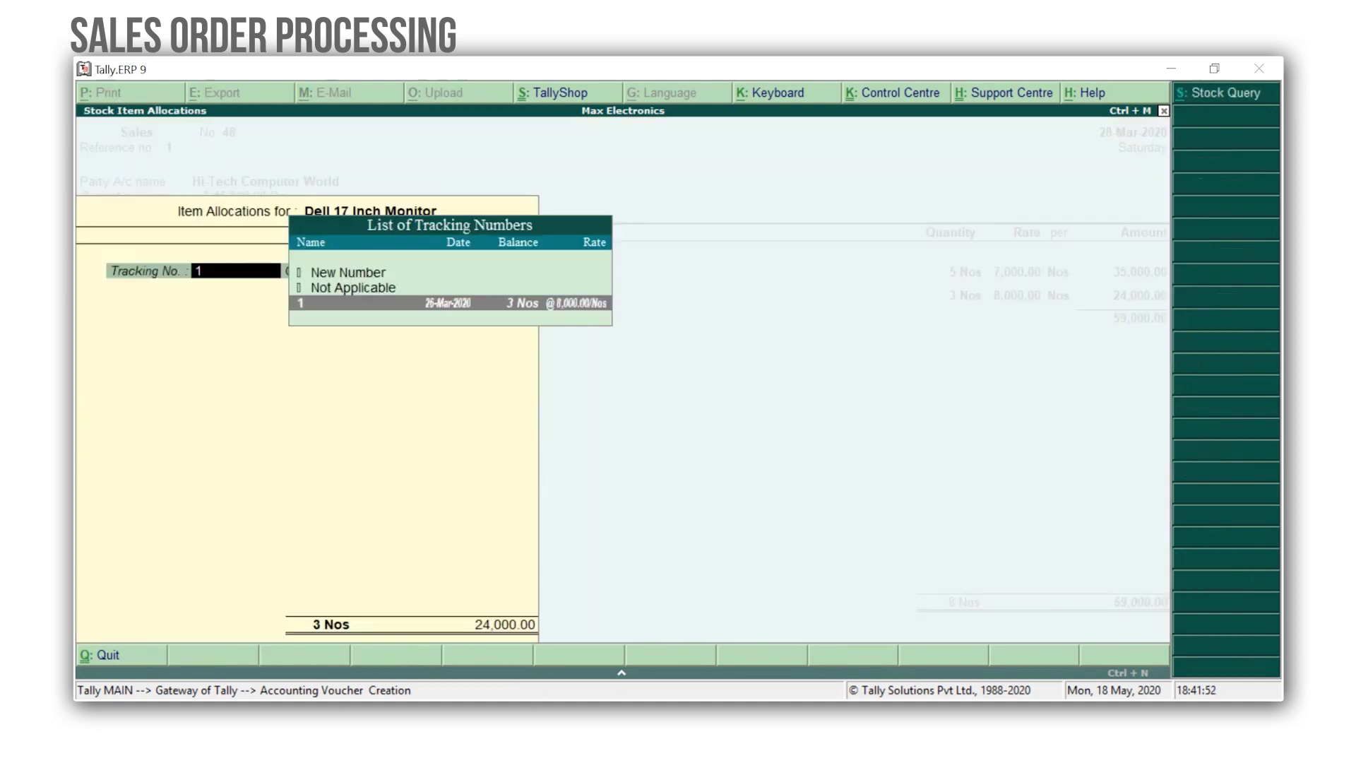
key(Return)
key(Return)
key(Return)
key(Return)
key(Return)
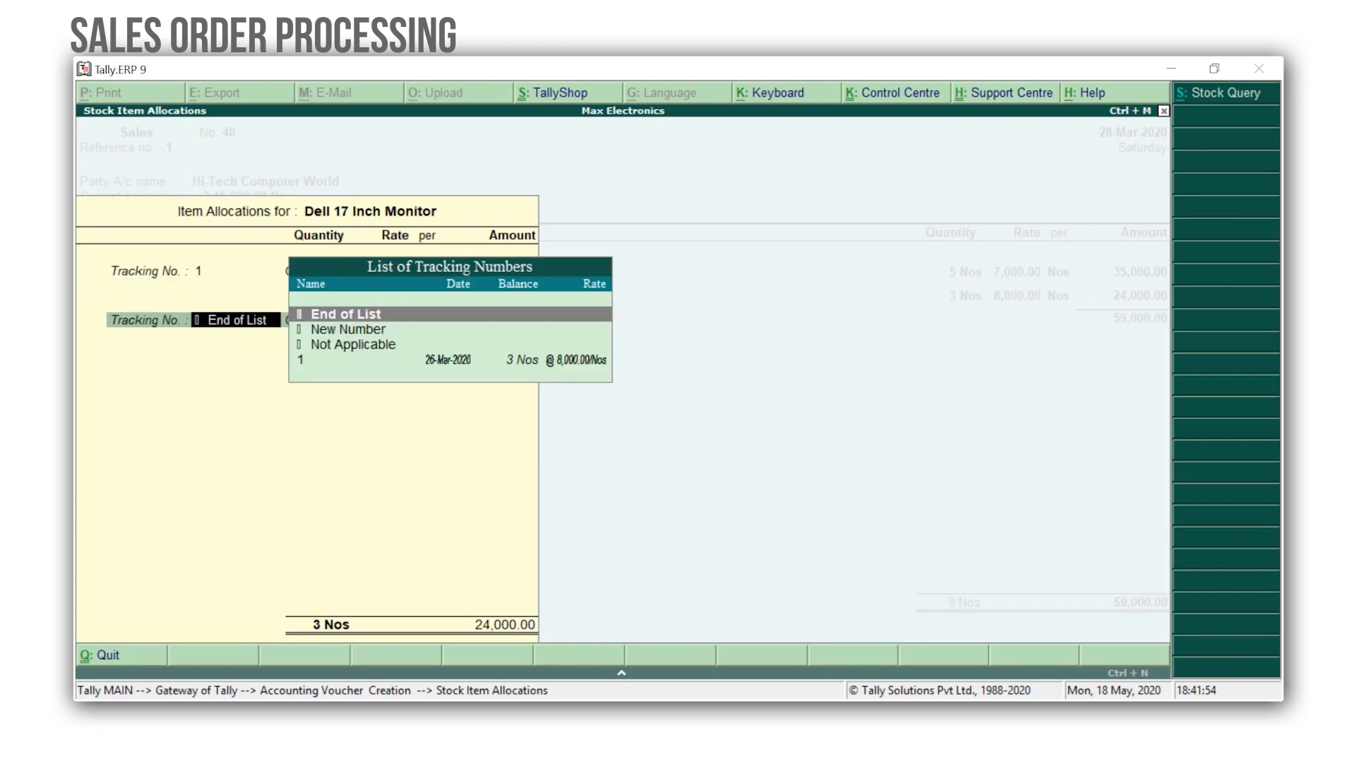
key(Return)
key(Return)
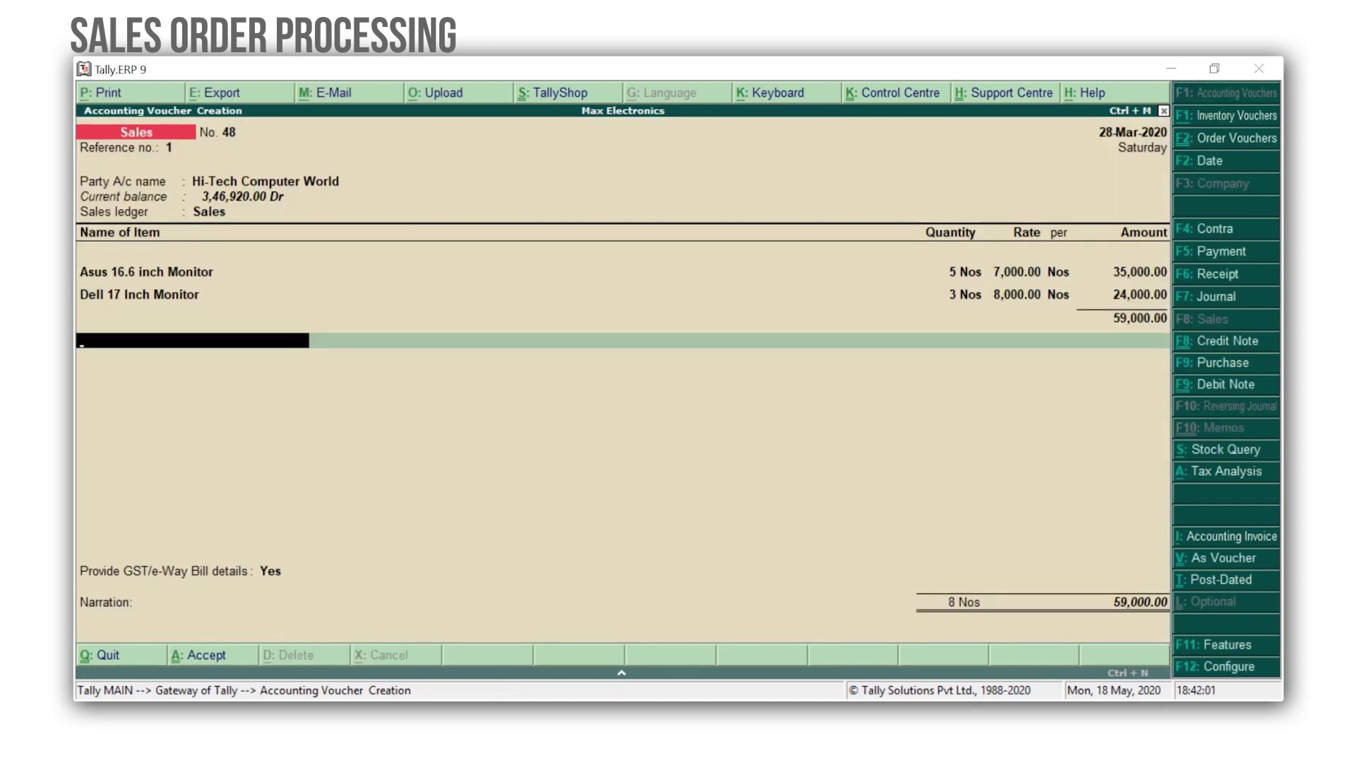
Step: Add CGST and SGST ledgers of 5,310.00 each, bringing the invoice to 69,620.00
text(Cg)
key(Return)
key(Return)
text(Sg)
key(Return)
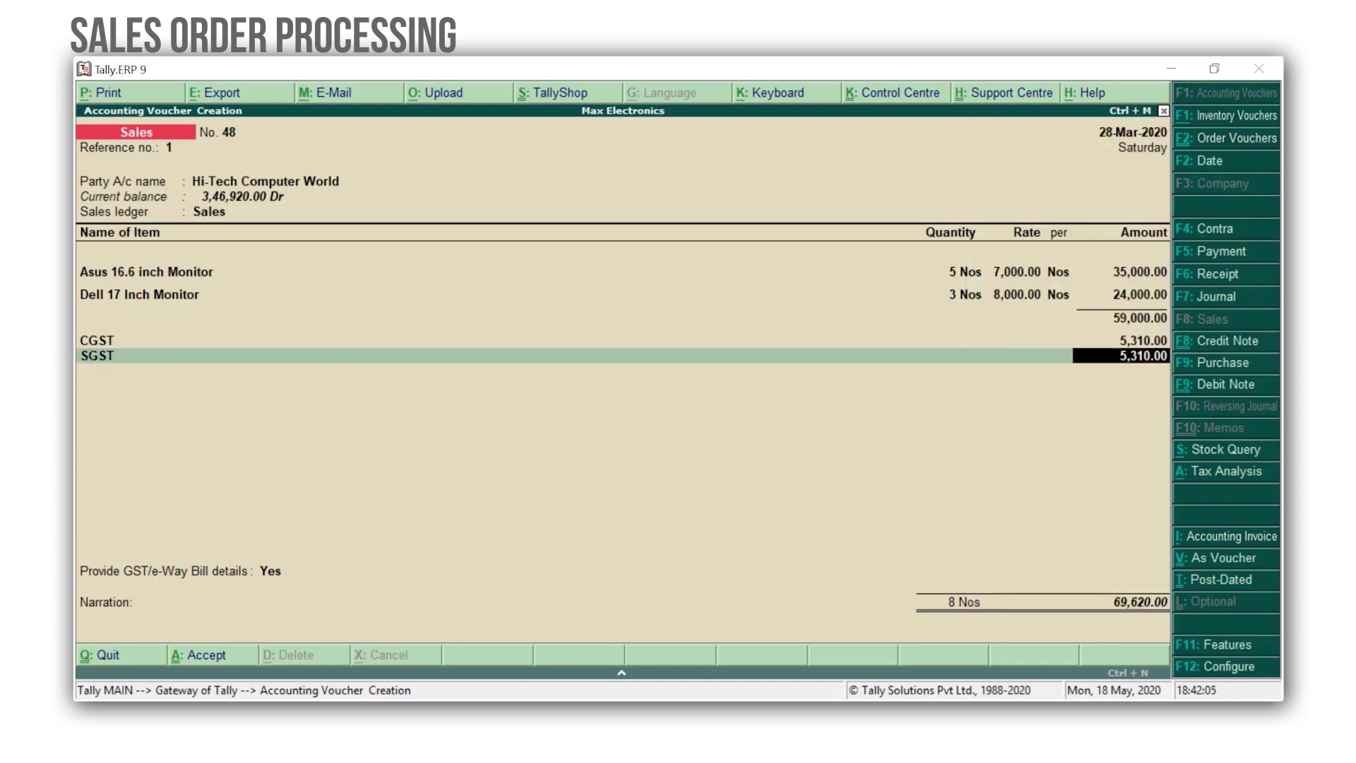
key(Return)
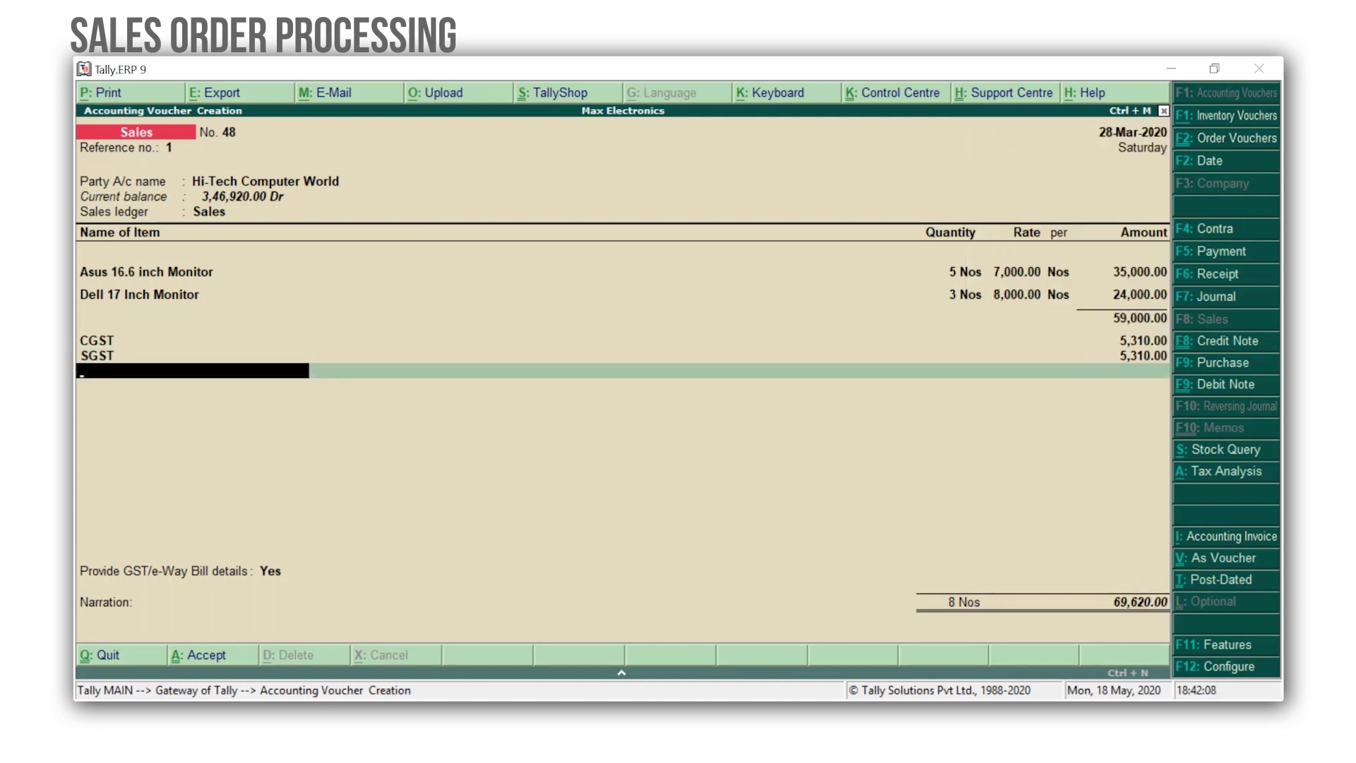
key(Return)
key(Return)
key(Return)
key(Return)
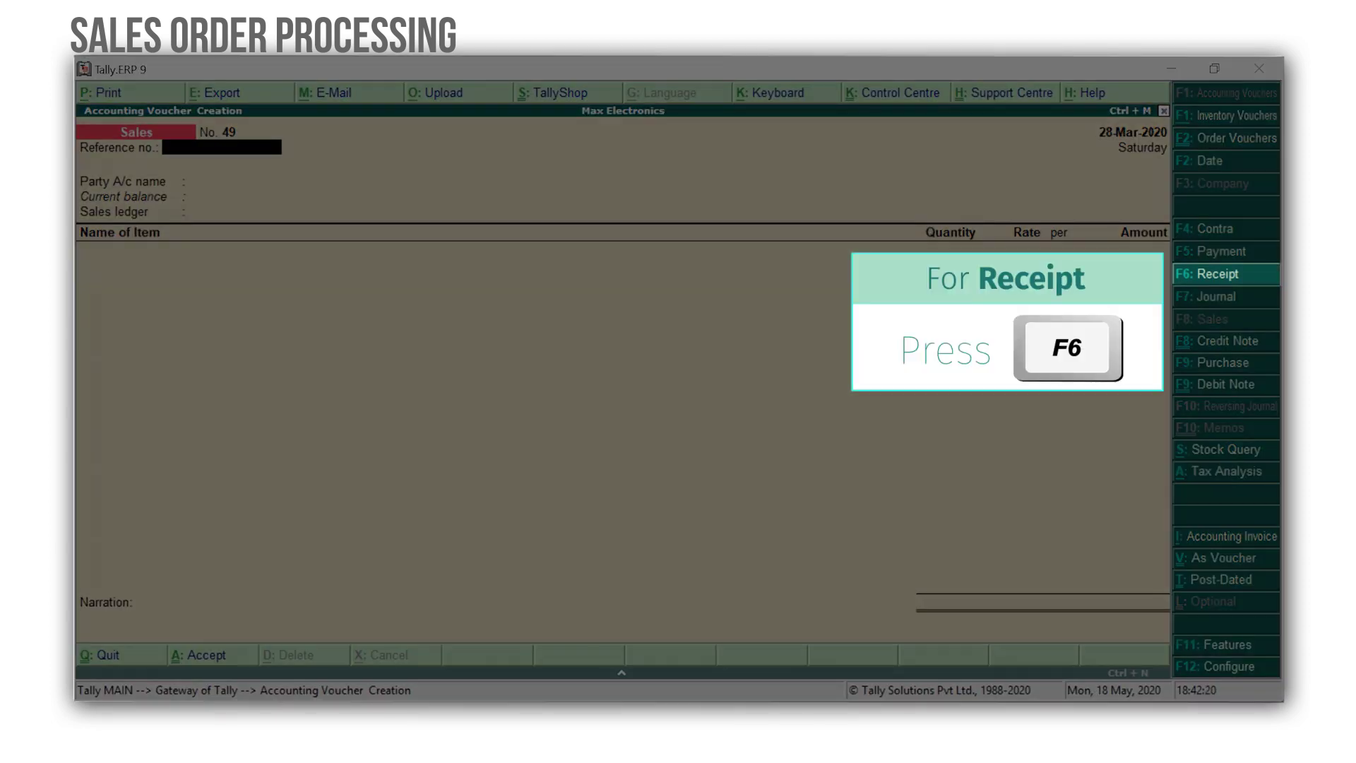
Step: Begin a Receipt voucher dated 29-Mar-2020 with ICICI Bank as the receiving account
key(F6)
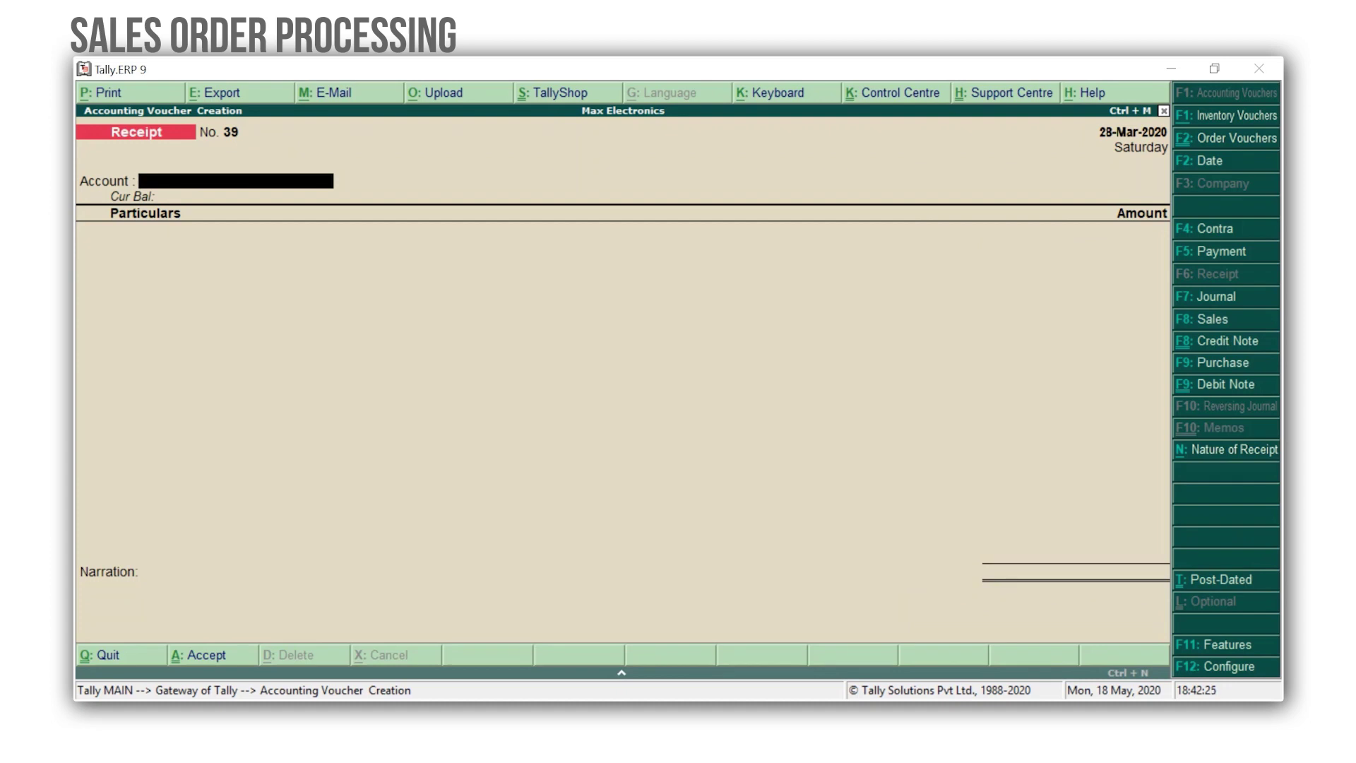
key(F2)
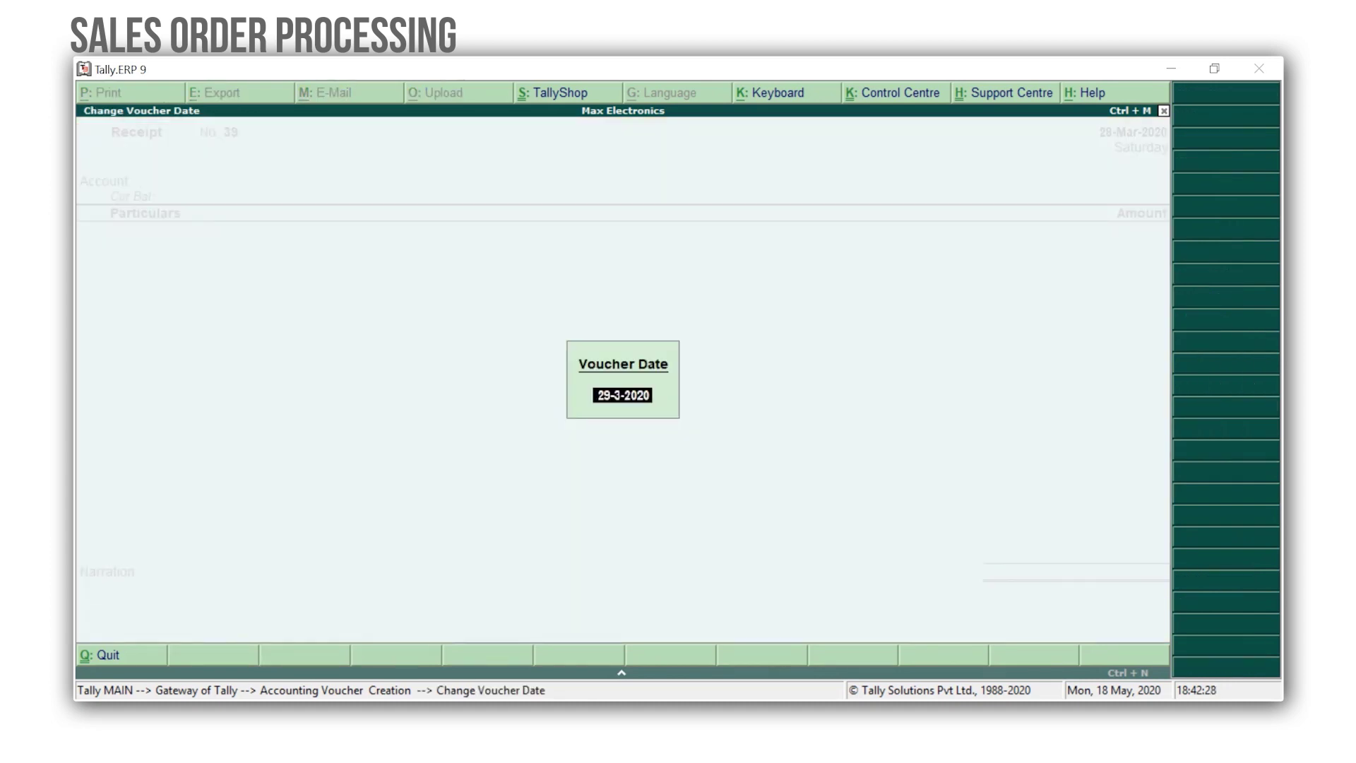
key(Return)
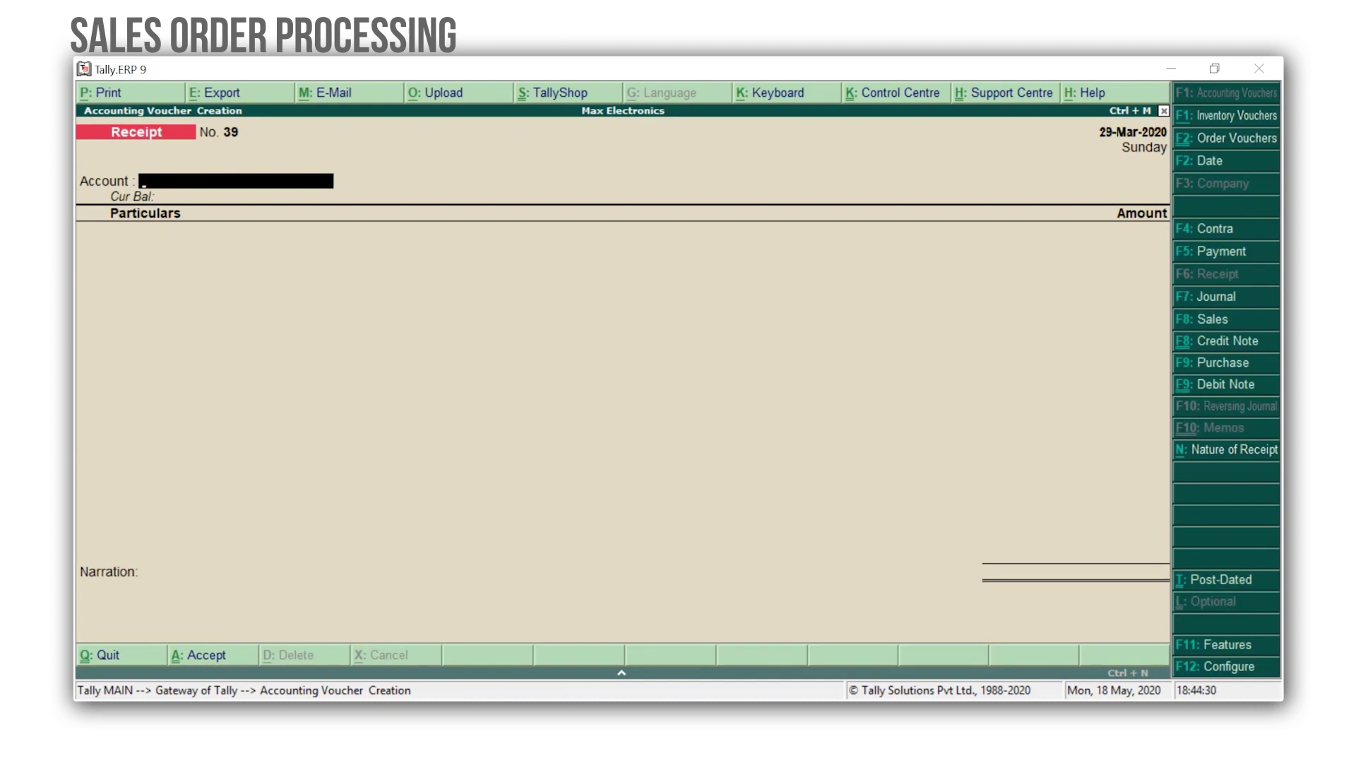
text(k)
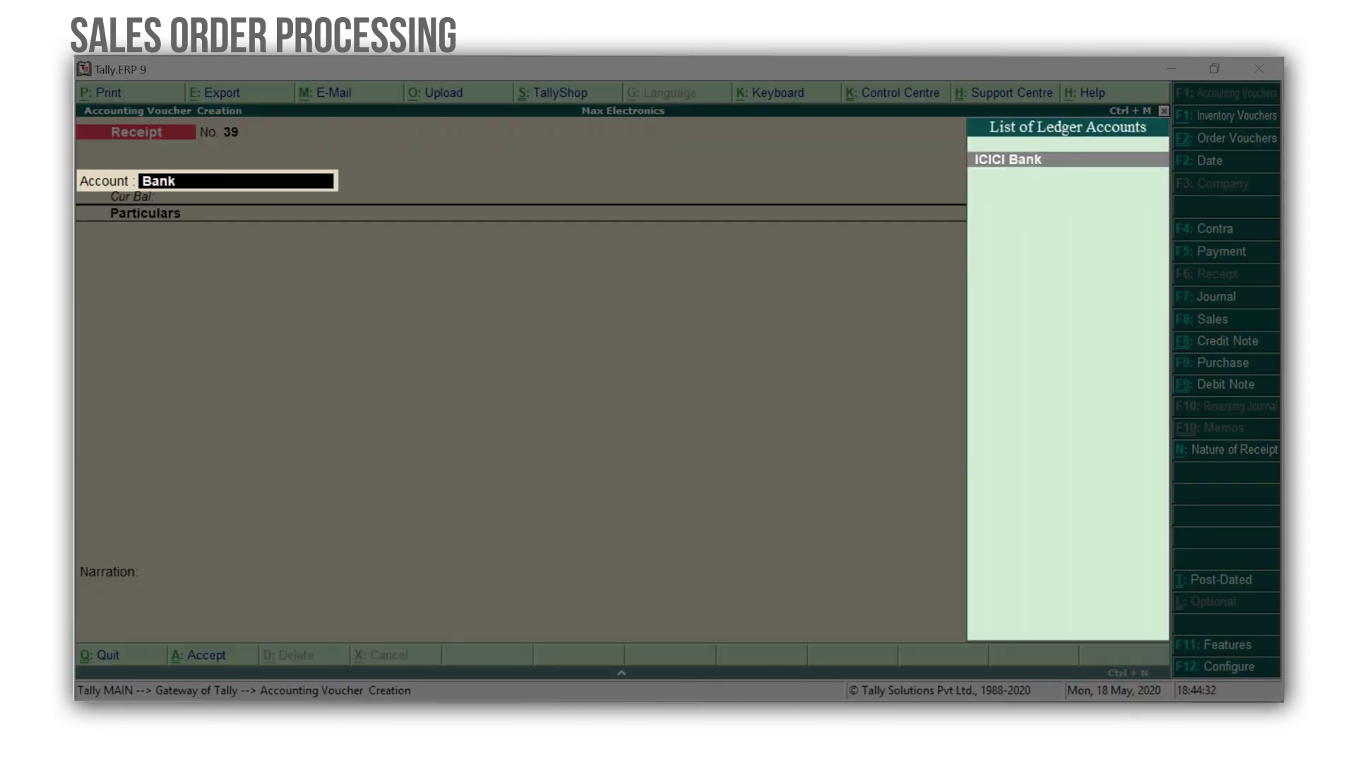
key(Return)
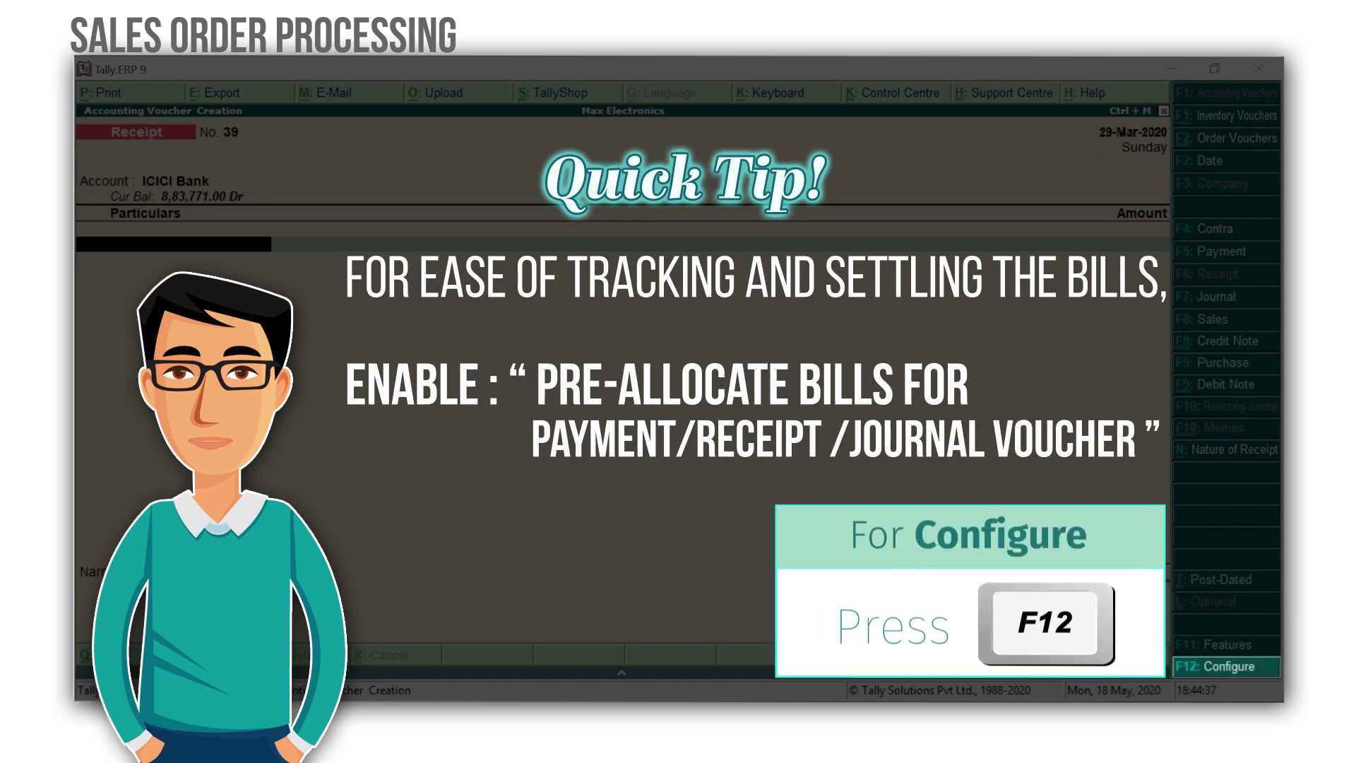
Step: Turn on bill preallocation in the receipt voucher configuration (F12)
key(F12)
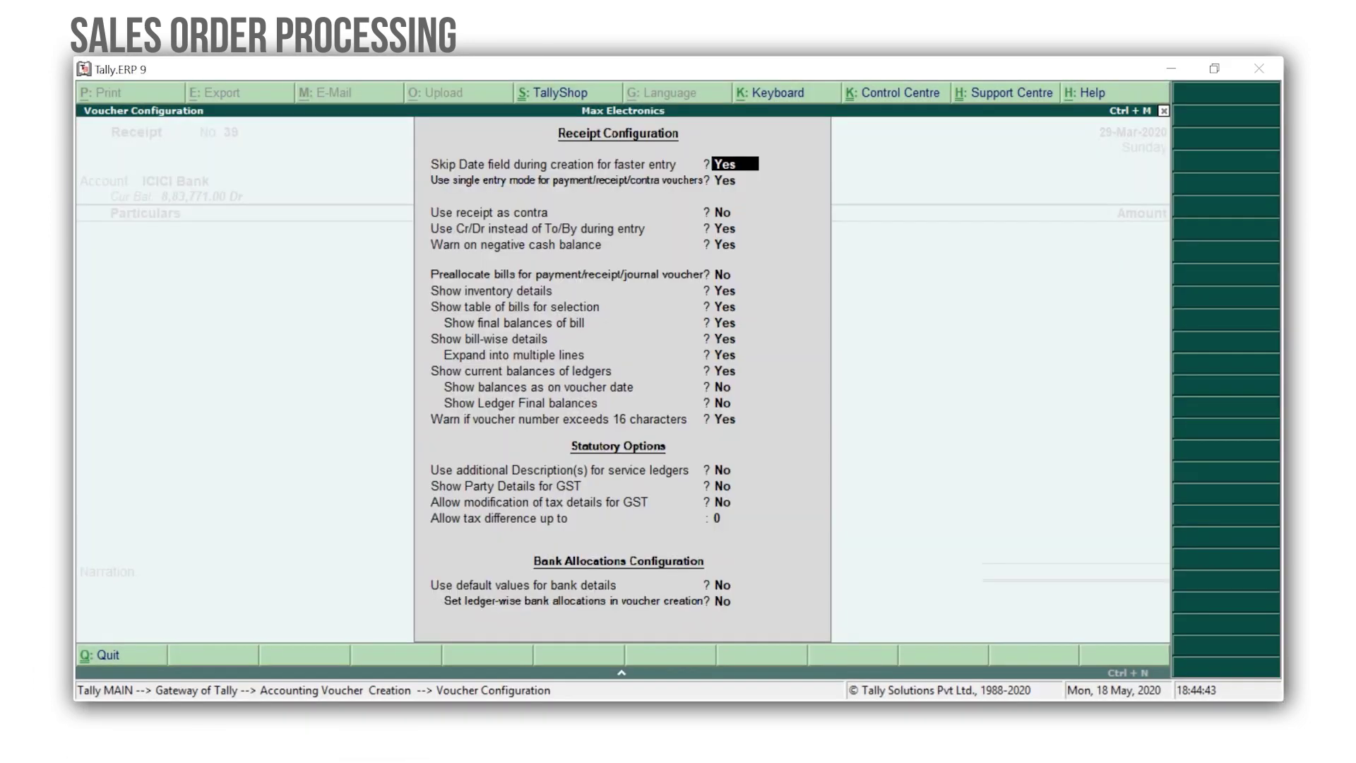
key(Return)
key(Return)
key(Return)
key(Return)
key(Return)
key(y)
key(ctrl+a)
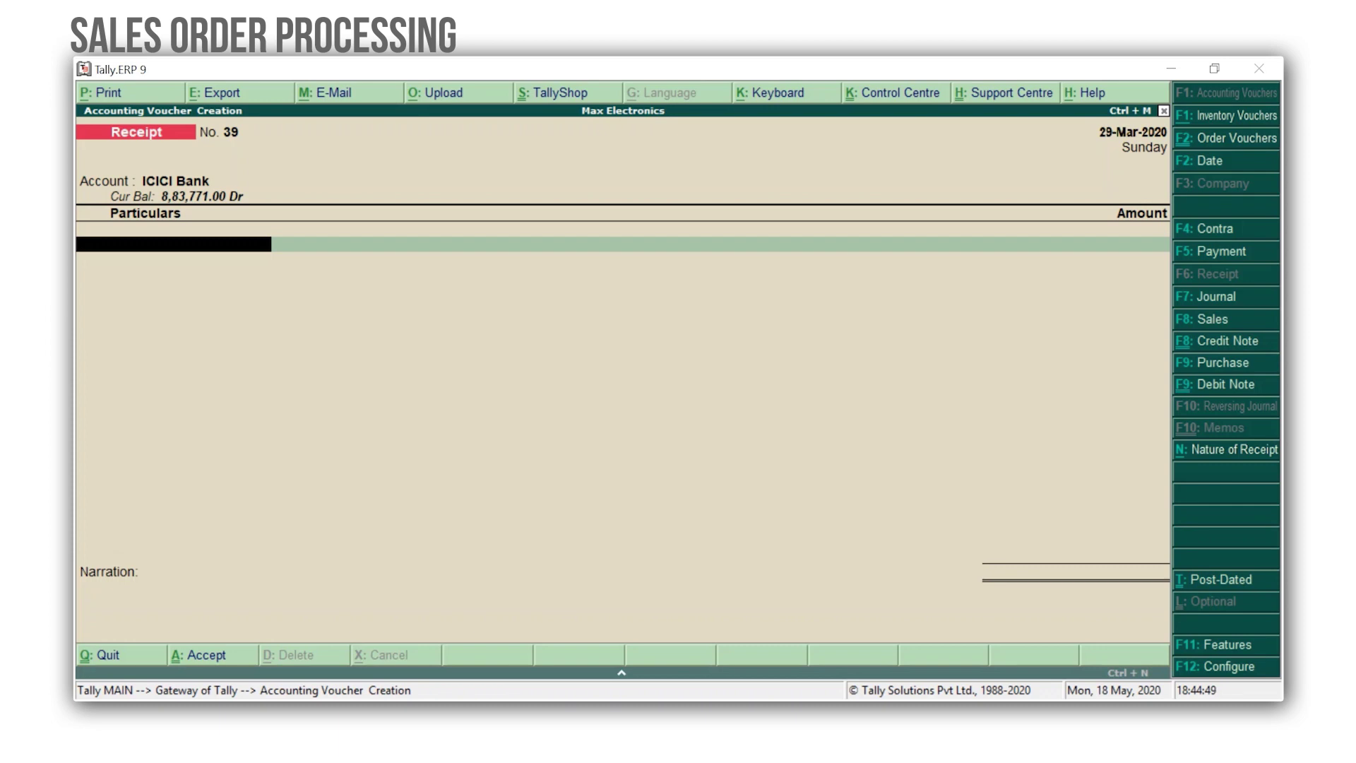
Step: Receive from Hi-Tech Computer World against existing bill reference 48
text(Hi)
key(Return)
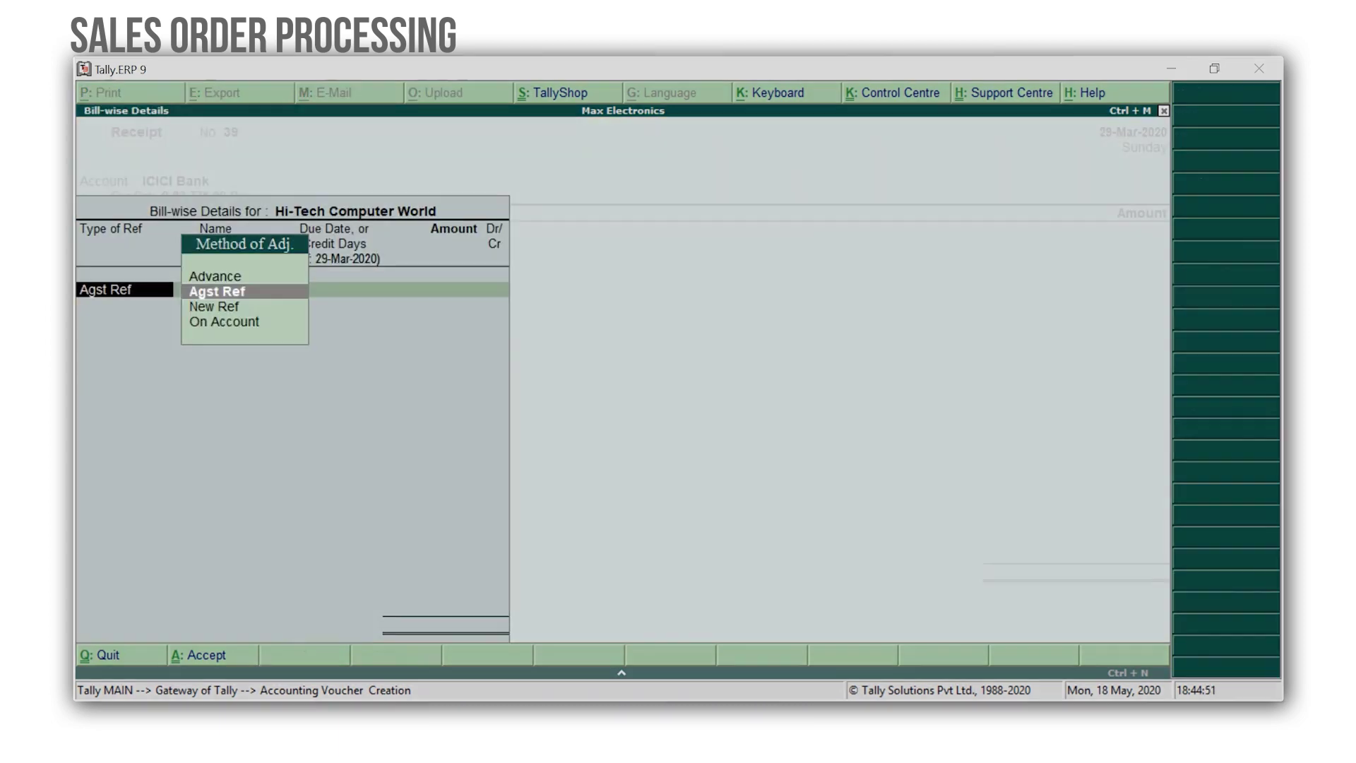
key(Return)
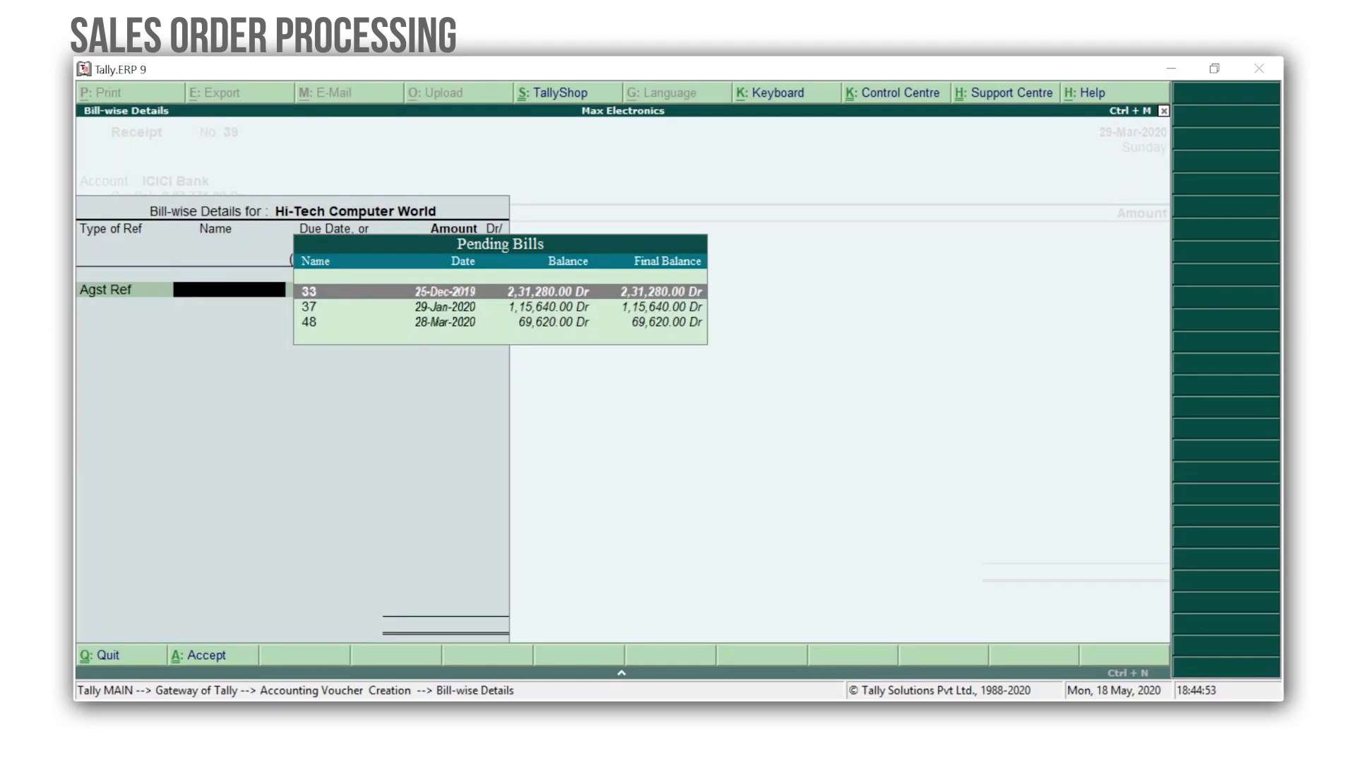
key(Down)
key(Down)
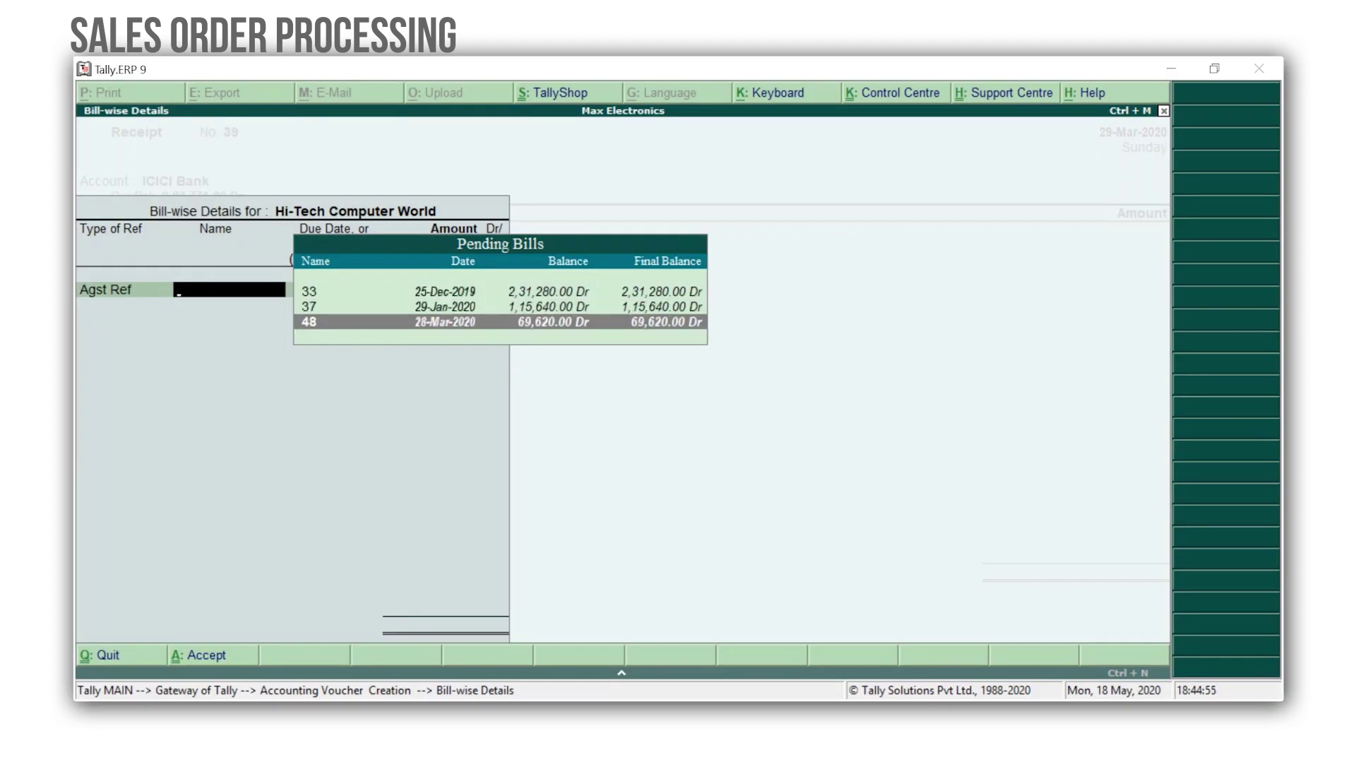
key(Return)
key(Return)
key(Return)
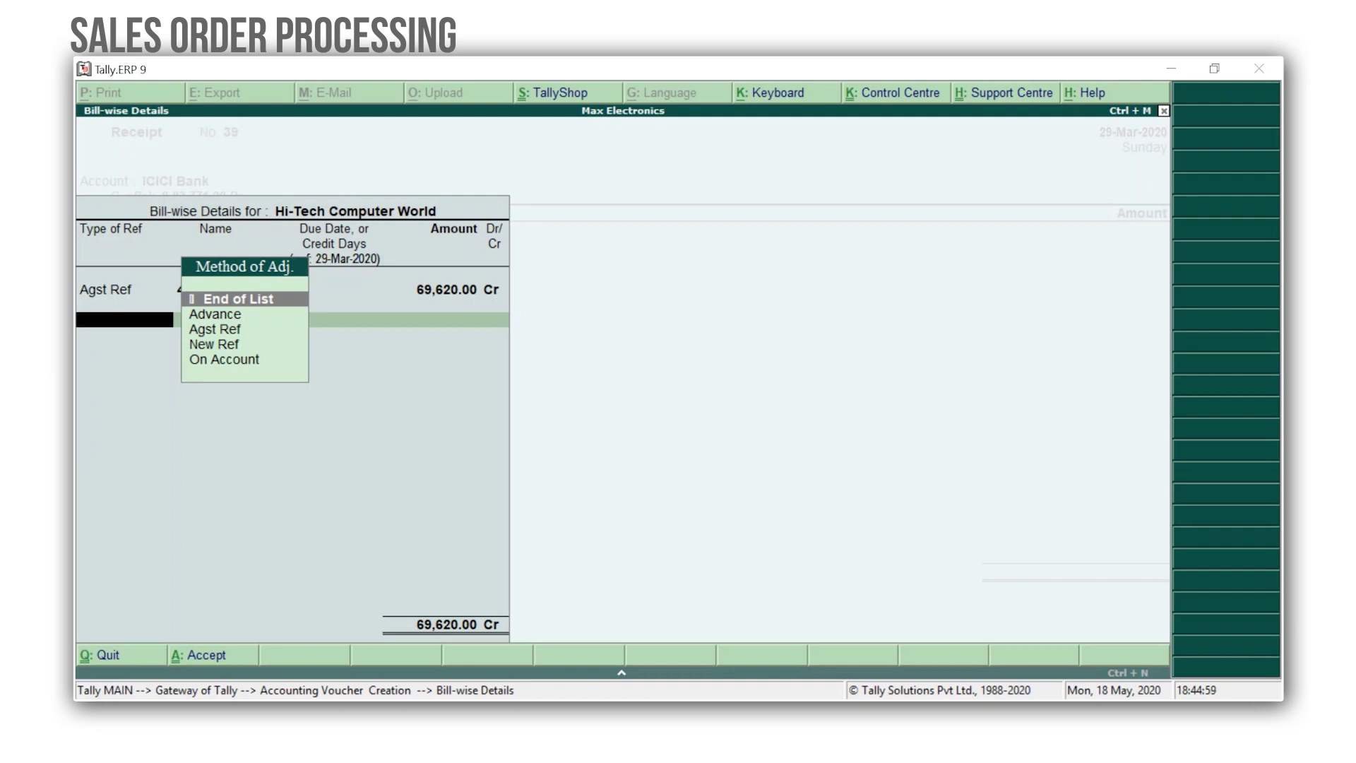
key(Return)
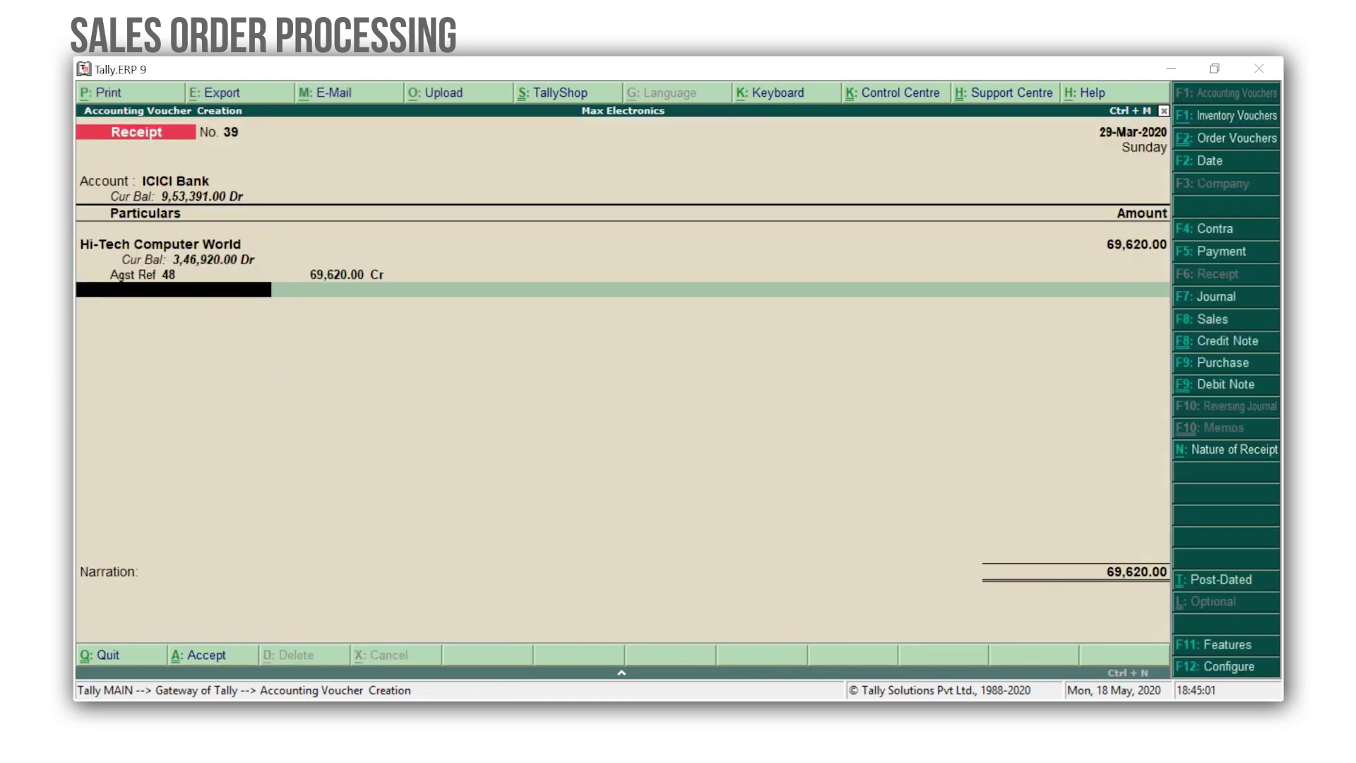
key(Return)
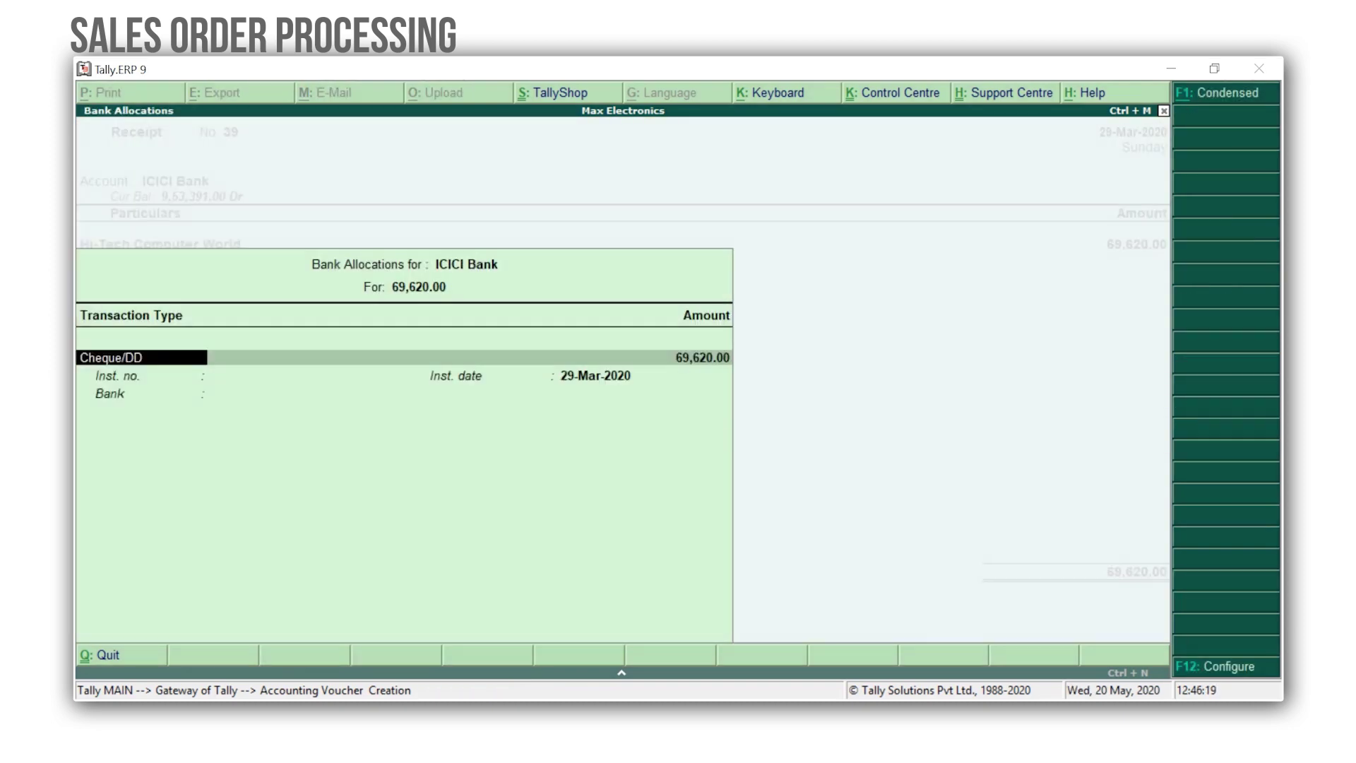
Step: Record the bank allocation as Cheque/DD with instrument number 560068
key(Return)
key(Return)
text(560068)
key(Return)
key(Return)
key(Return)
key(Return)
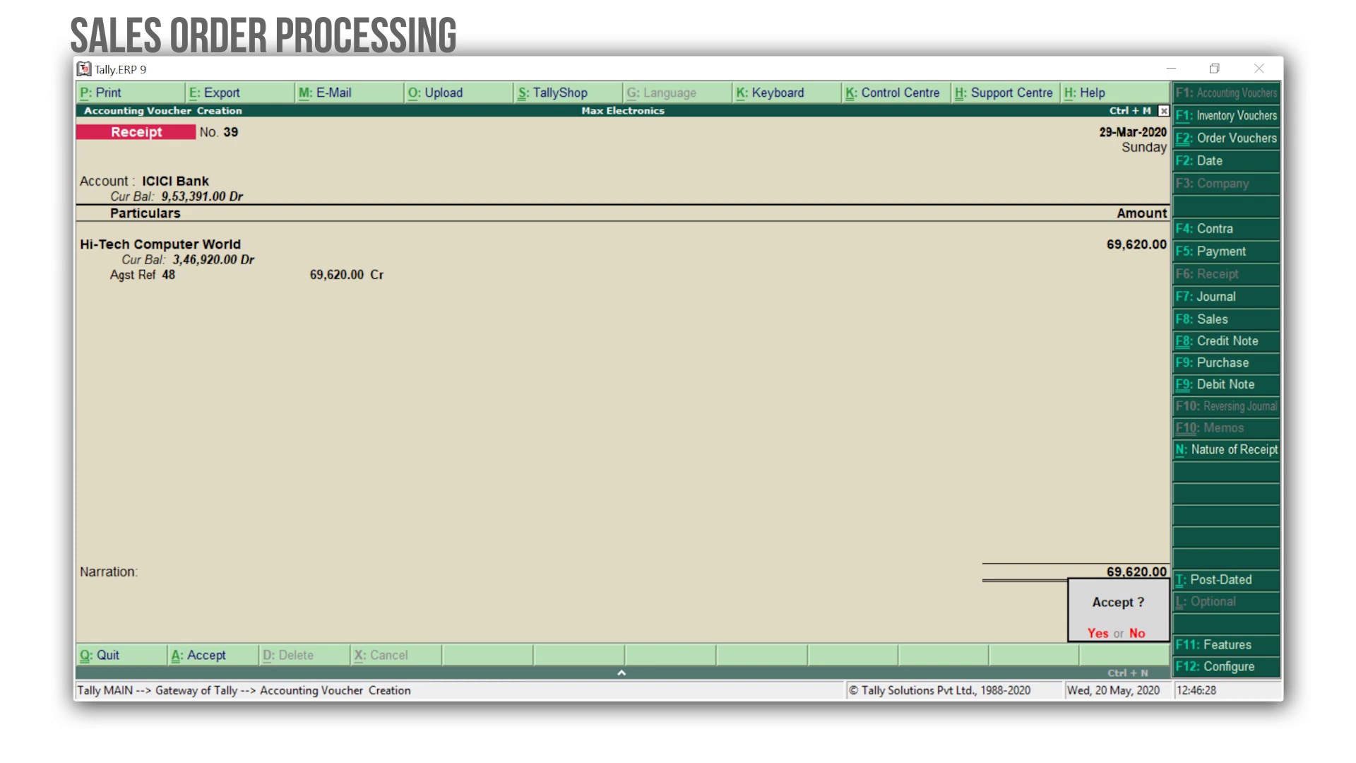
key(Return)
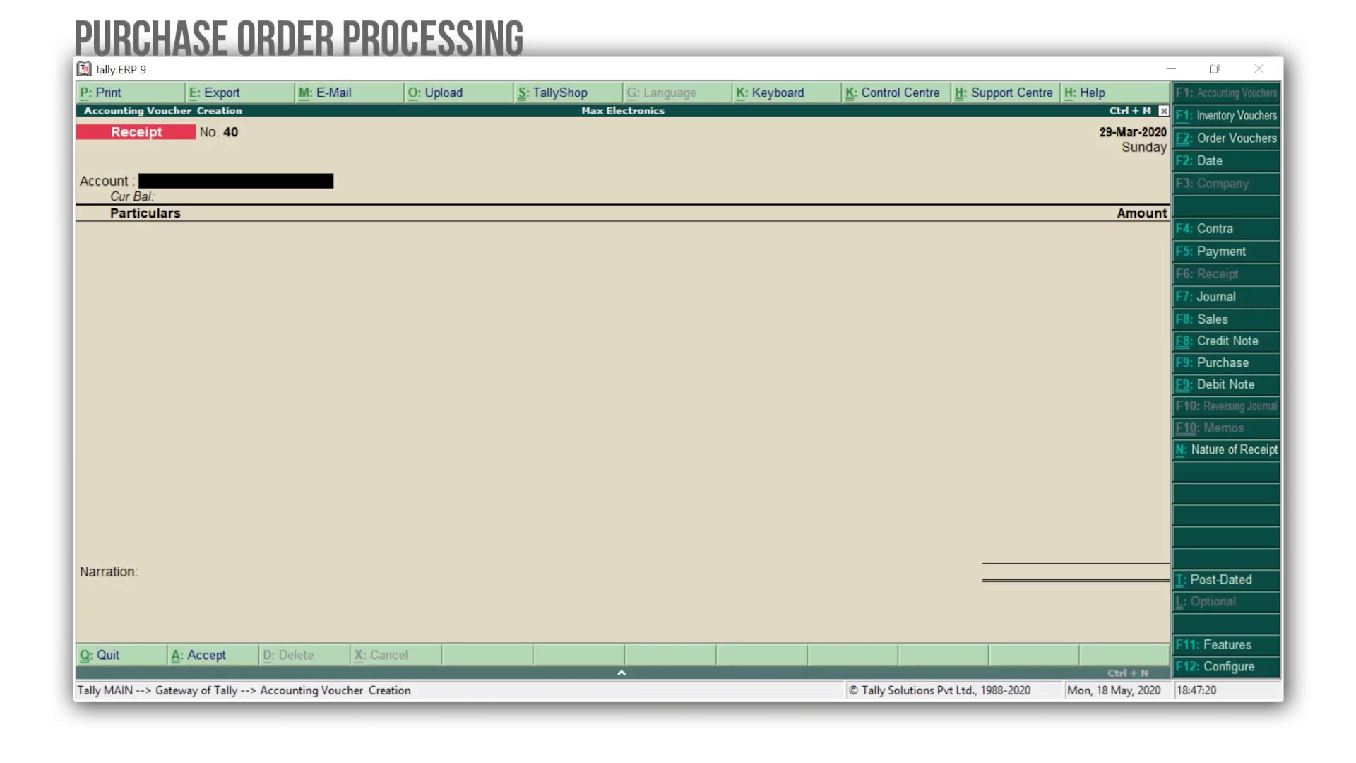
Step: Quit voucher entry, set Enable purchase order processing to Yes in Inventory Features, return to Gateway
key(Escape)
key(y)
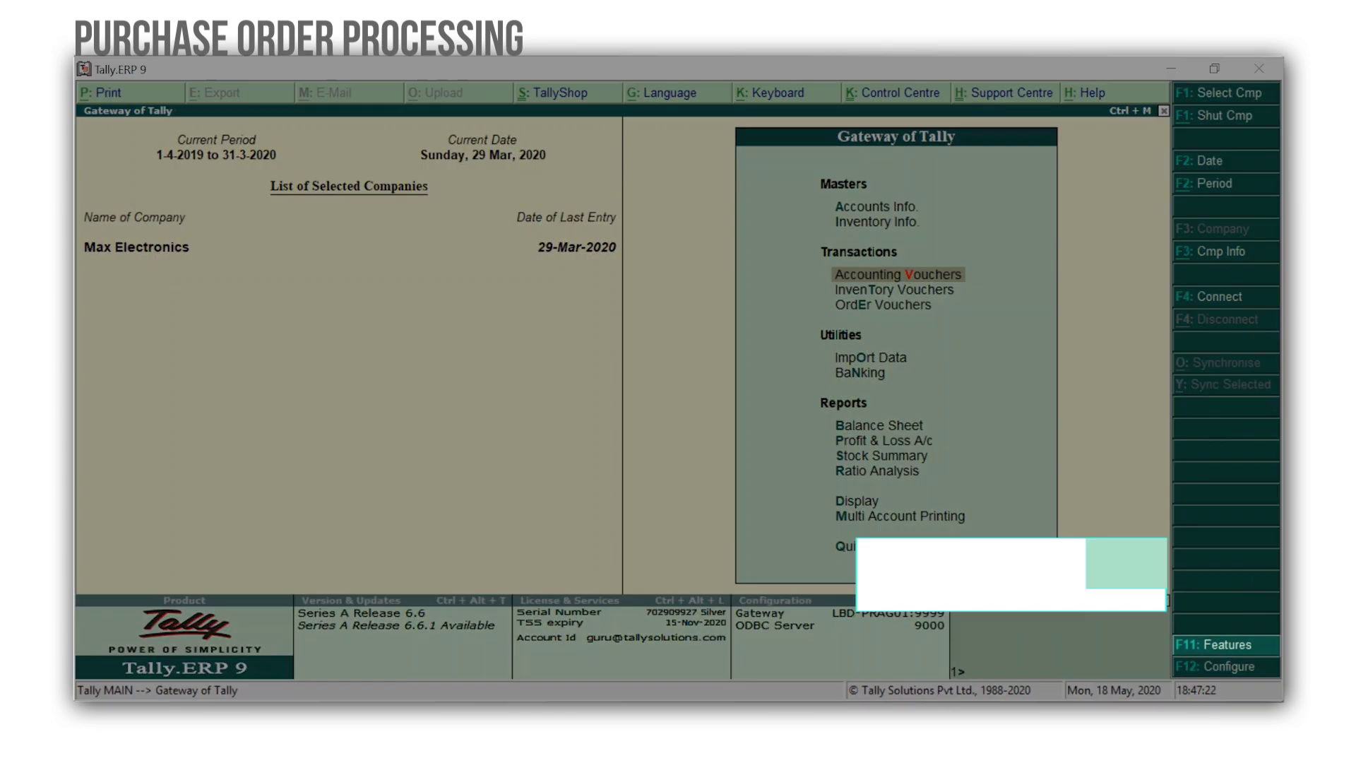
key(F11)
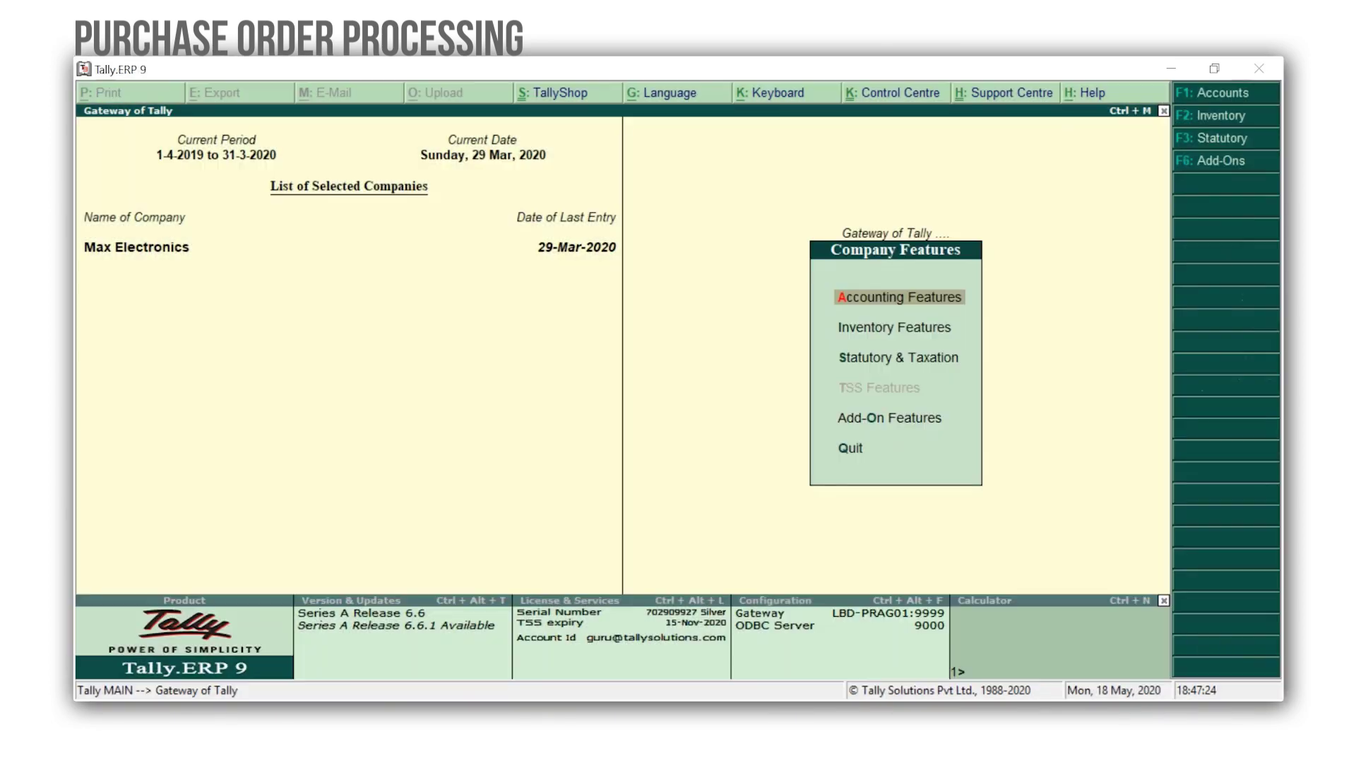
key(F2)
key(Down)
key(Down)
key(Down)
key(Down)
key(Down)
key(Down)
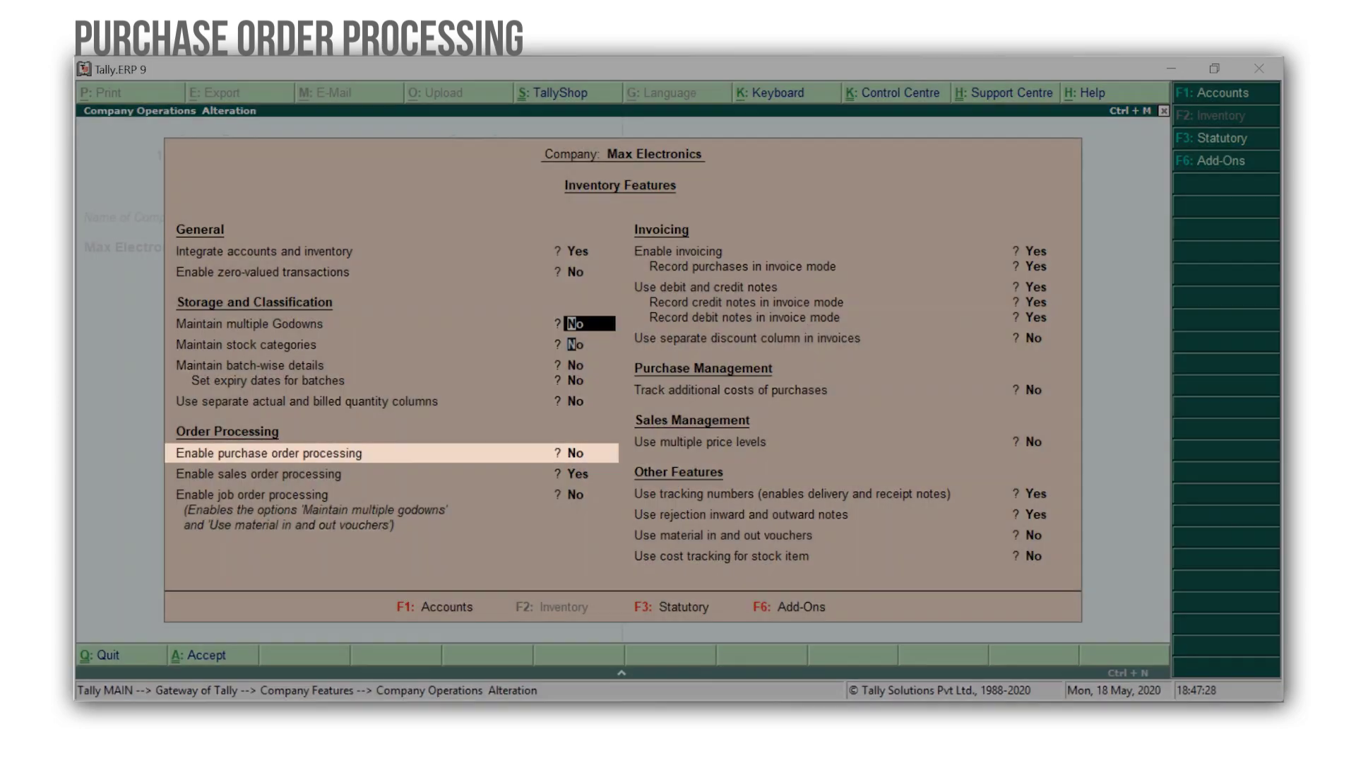
text(yes)
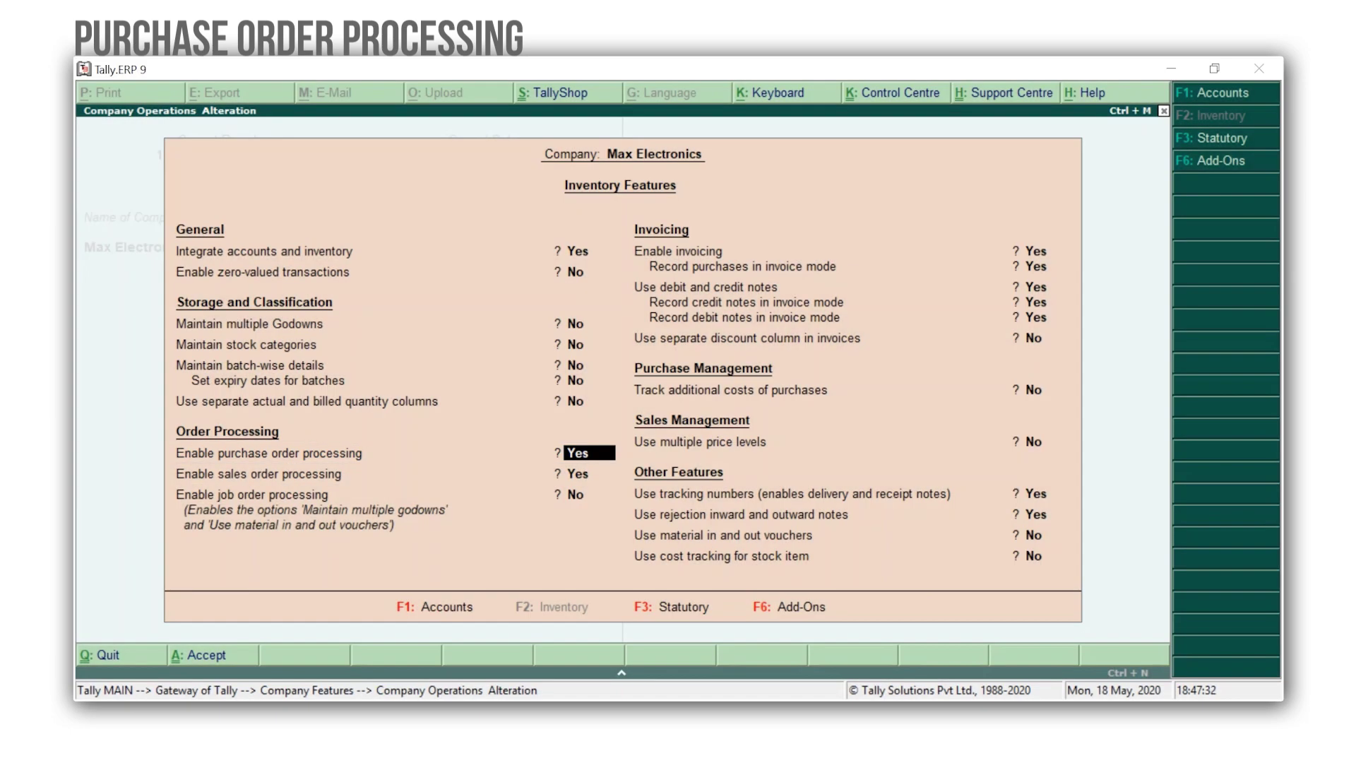
key(ctrl+a)
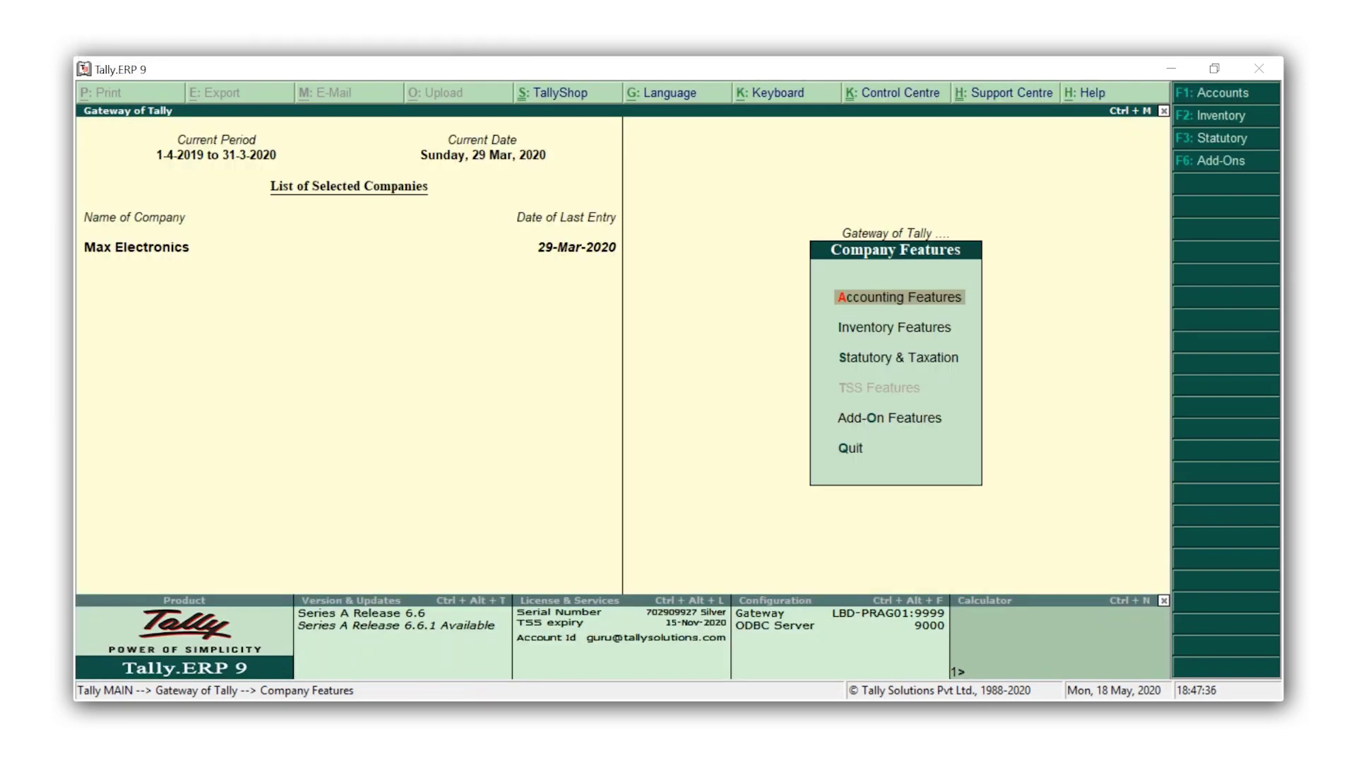
key(Escape)
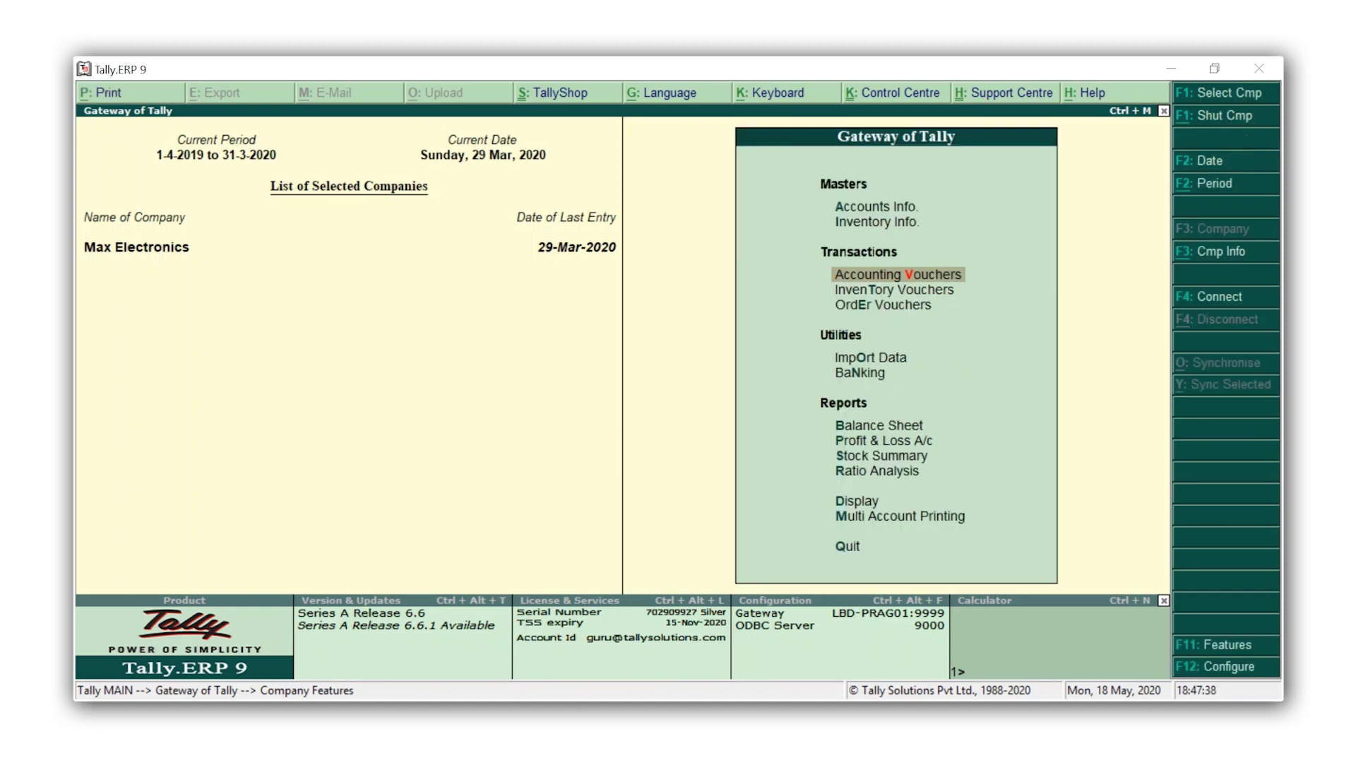